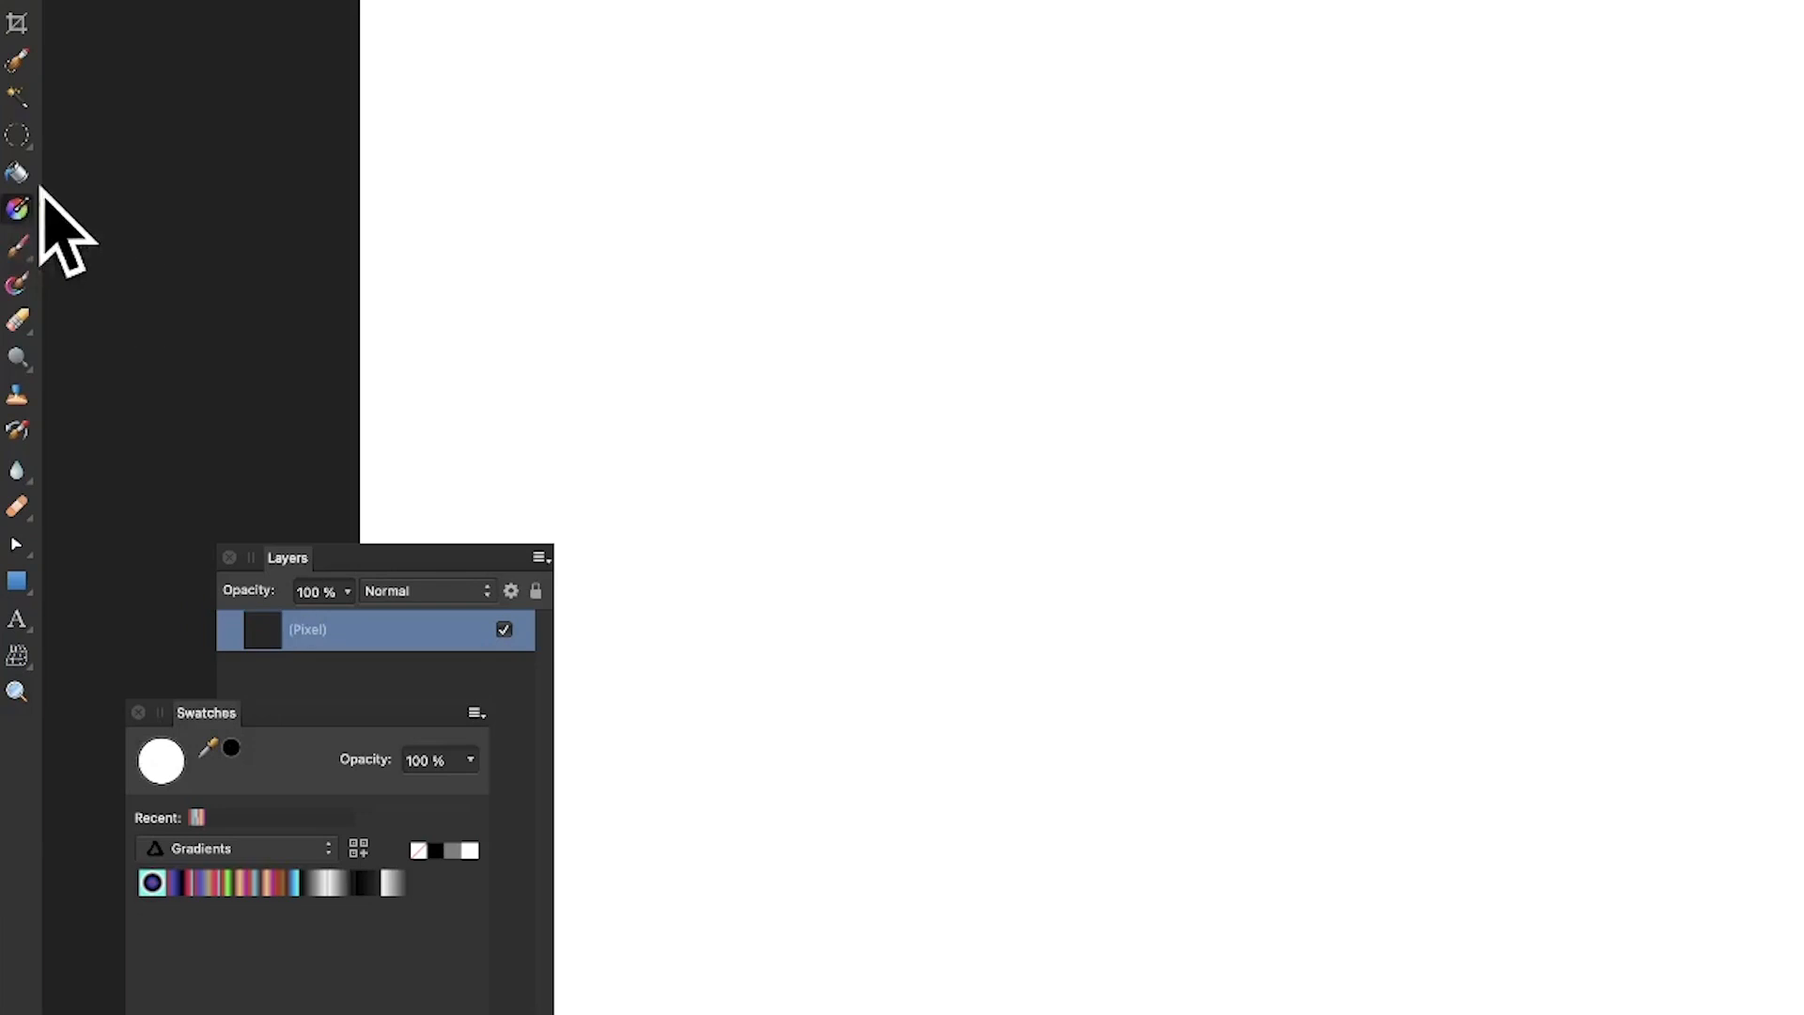
Step: Fill the pixel layer with a diagonal linear gradient using the red, green and multicolour preset, and create a pattern layer from it
{"action": "left_click_drag", "start_coordinate": [731, 39], "coordinate": [1803, 448]}
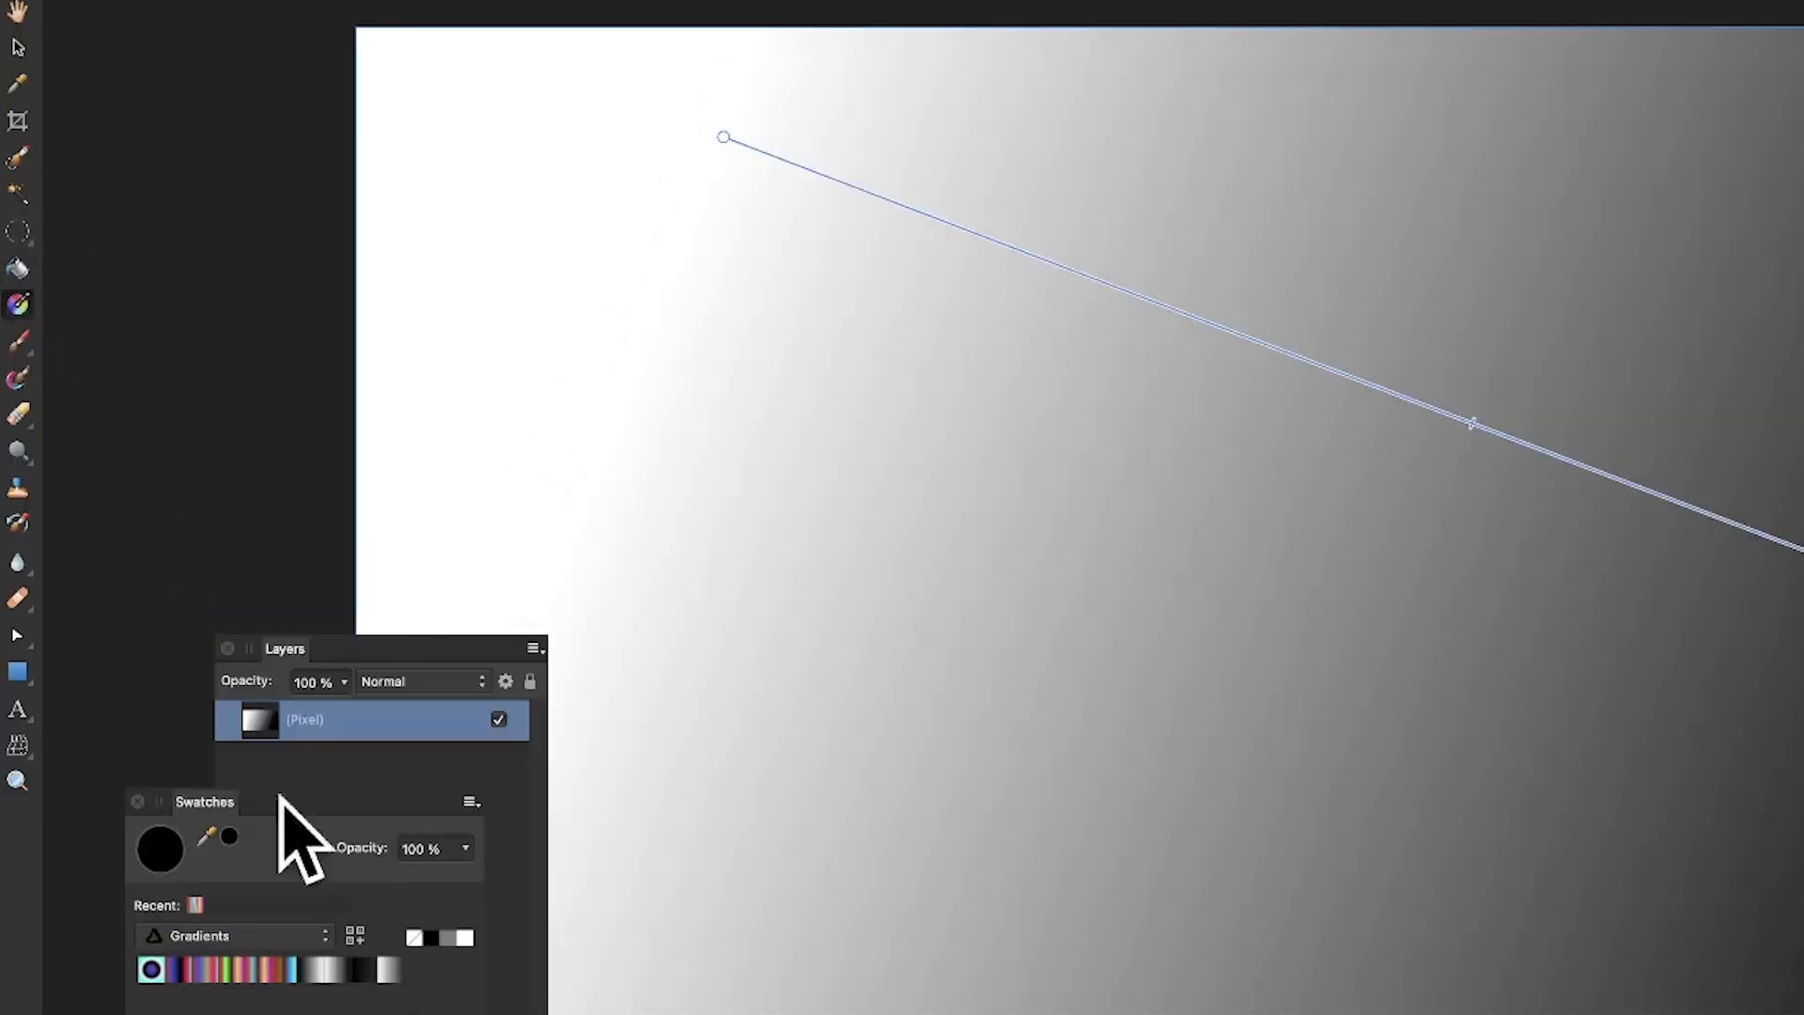
{"action": "left_click", "coordinate": [231, 972]}
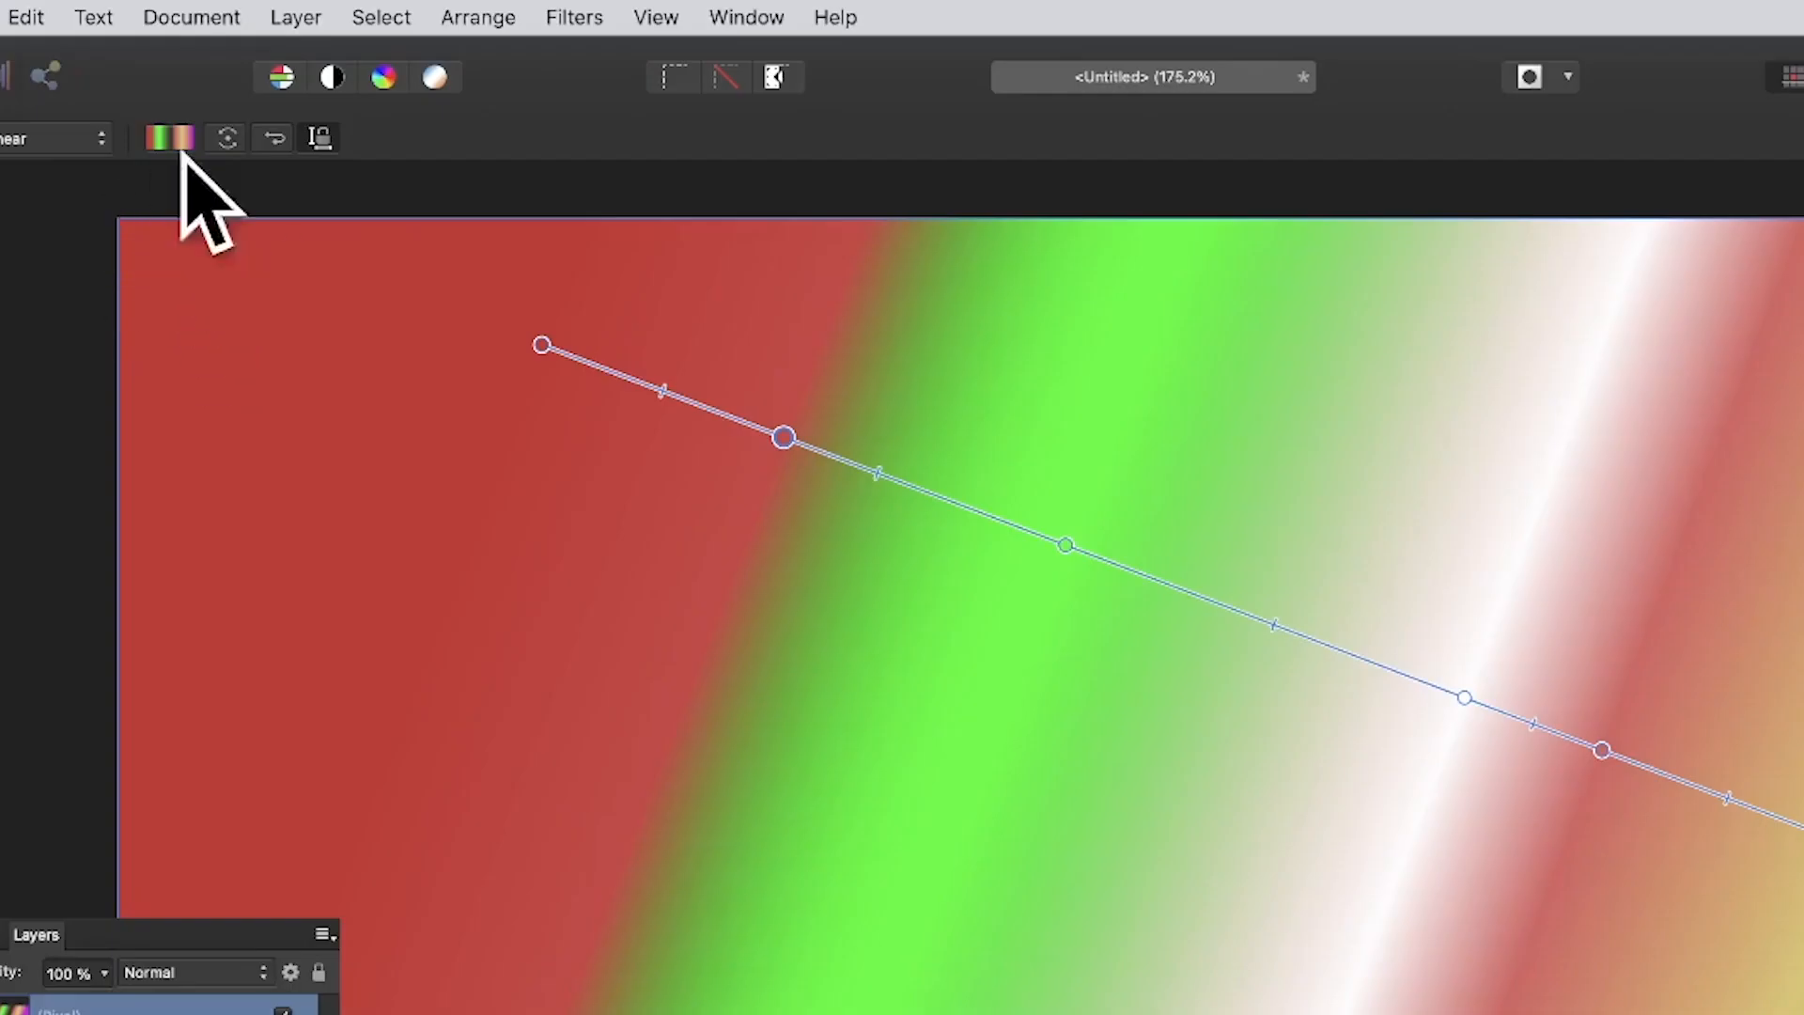
{"action": "left_click", "coordinate": [299, 18]}
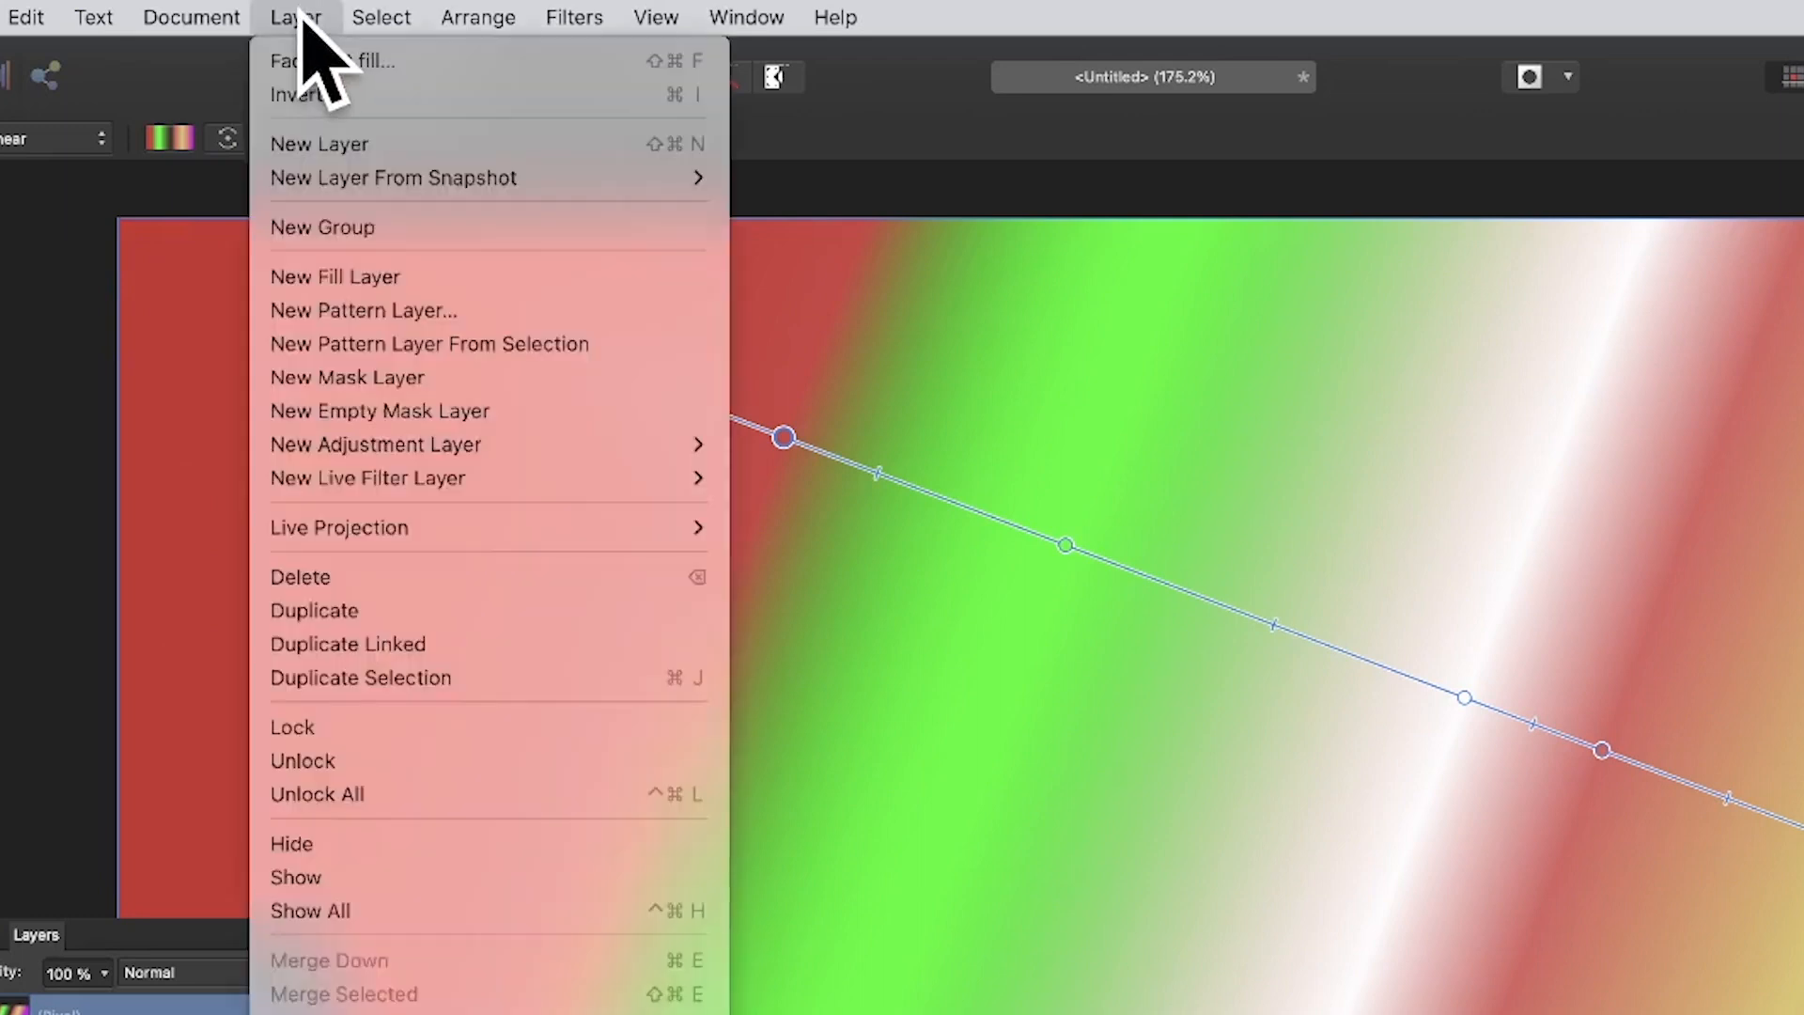
{"action": "left_click", "coordinate": [428, 344]}
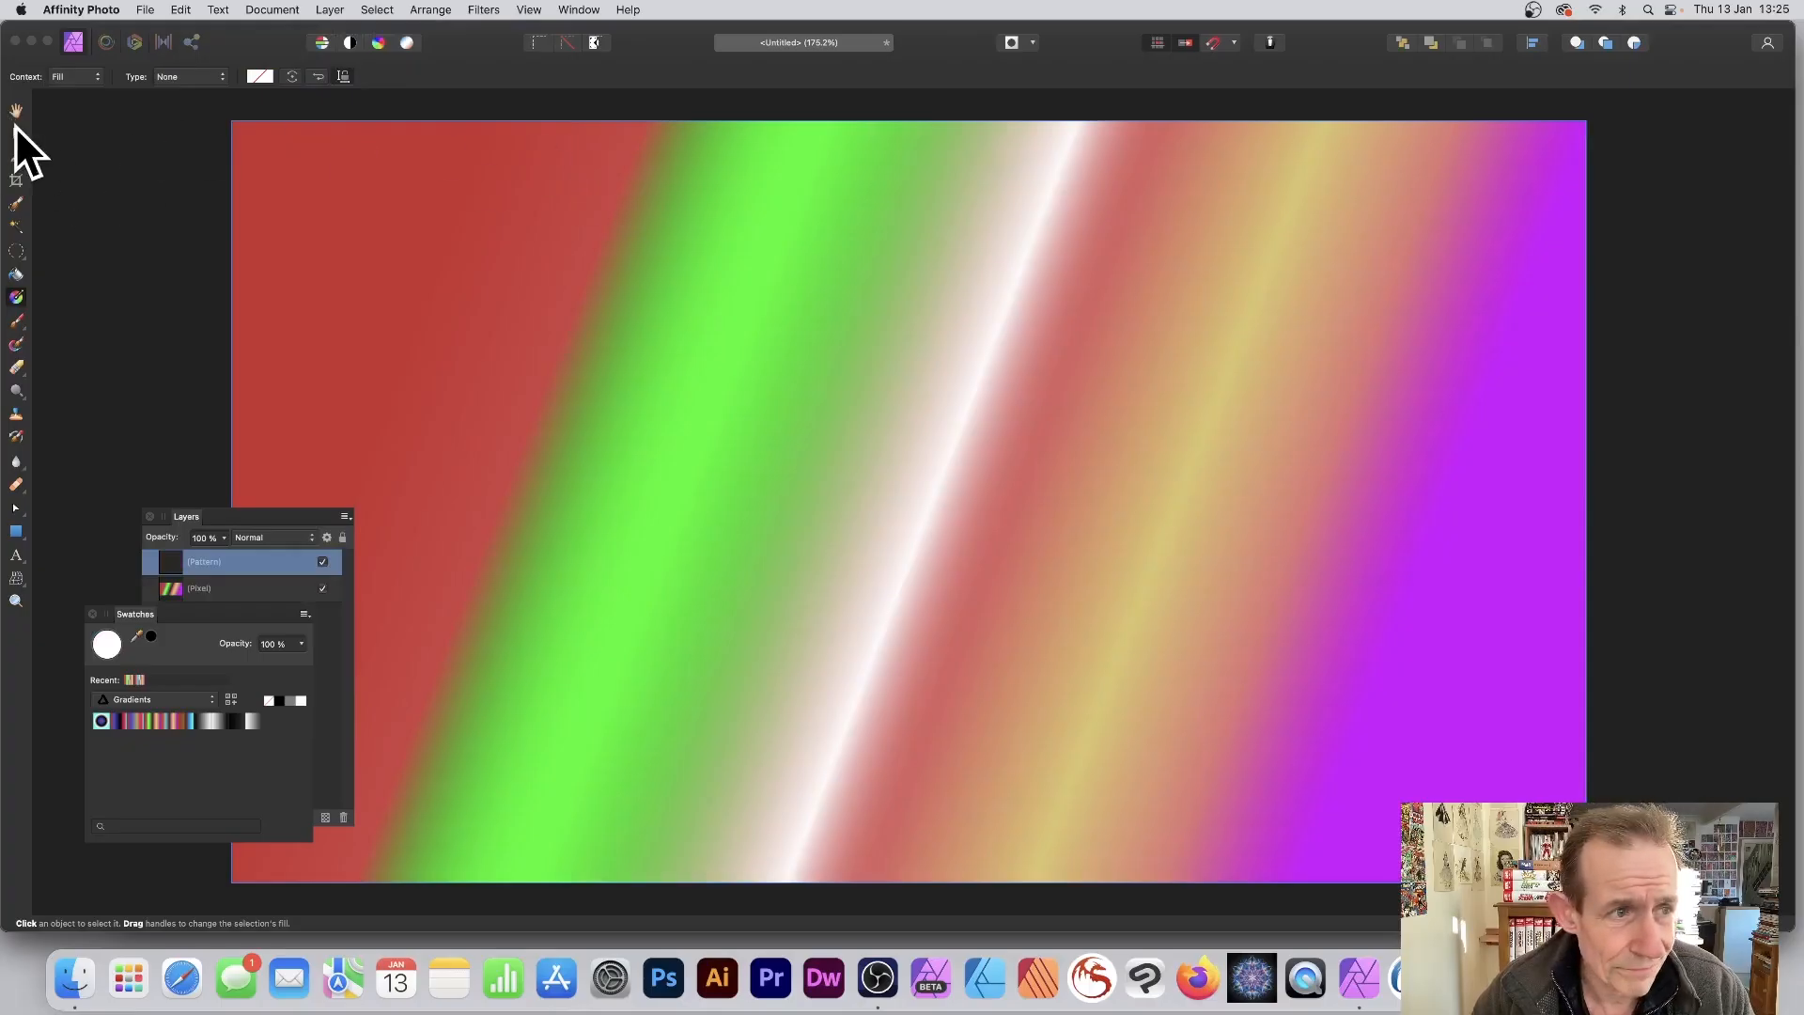
Step: Scale the pattern tile down to 132 dpi, reposition it on the canvas and enable mirrored repetition
{"action": "left_click", "coordinate": [15, 130]}
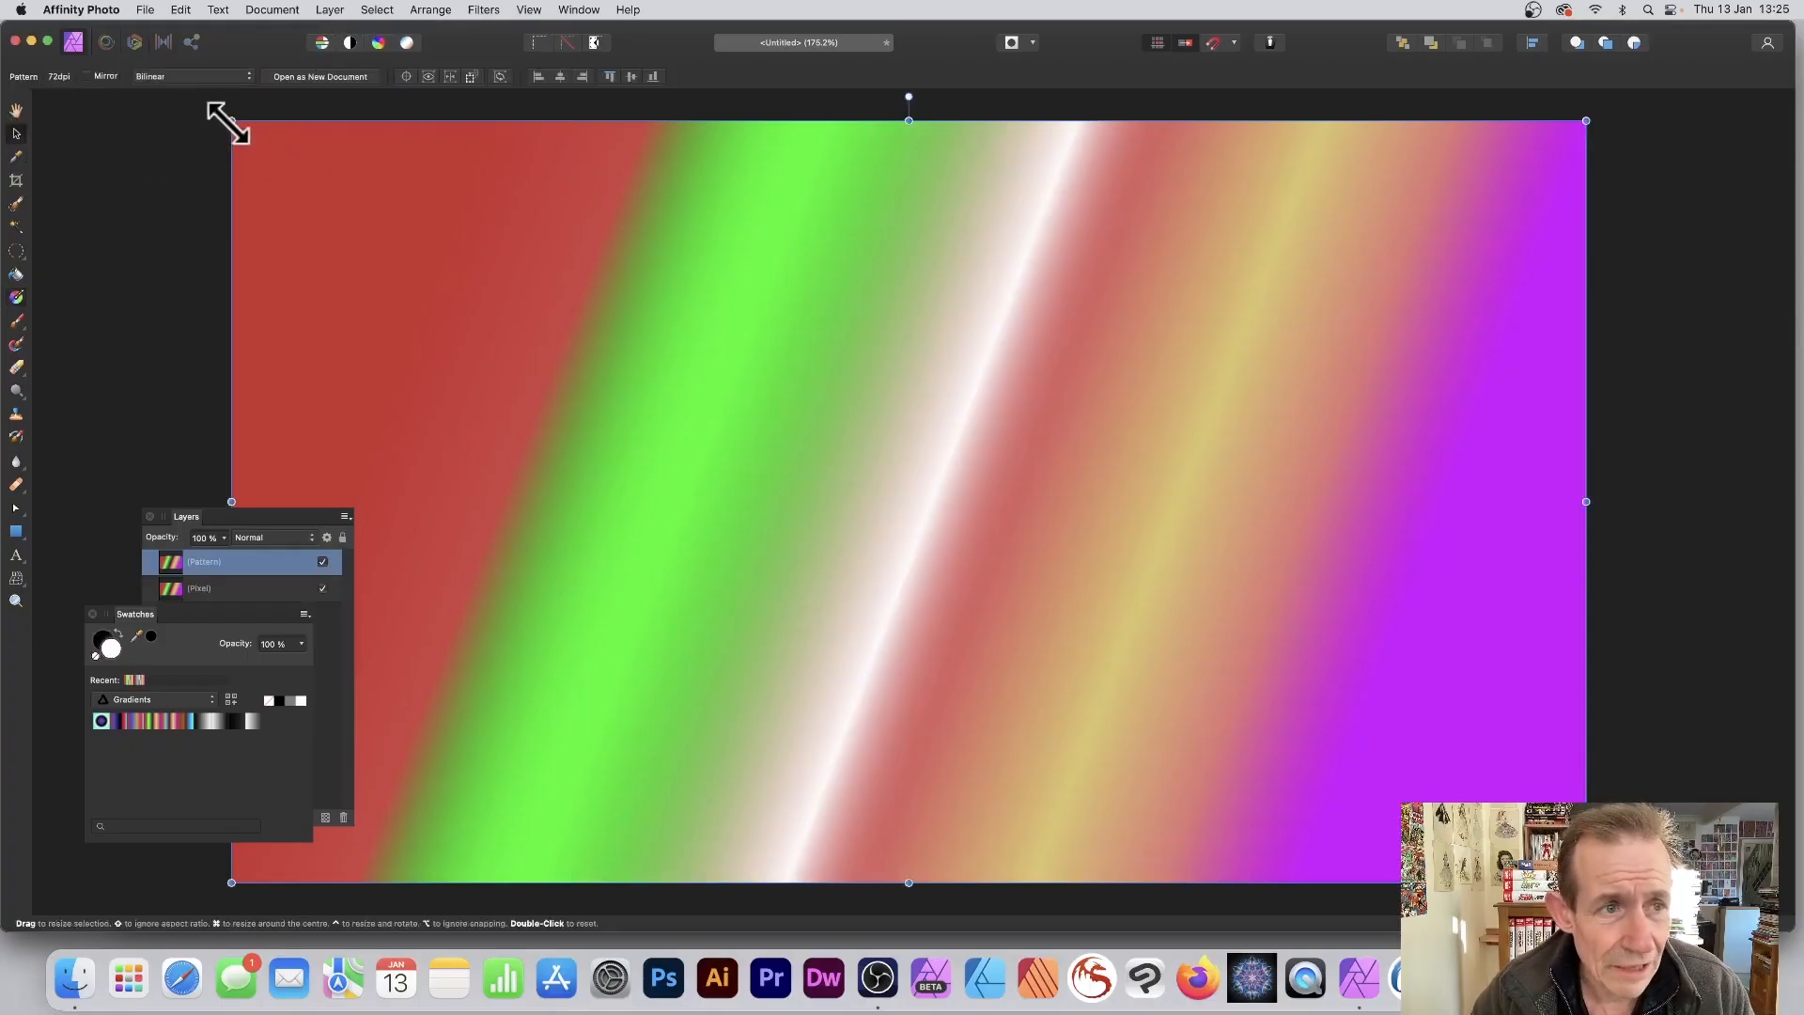
{"action": "left_click_drag", "start_coordinate": [231, 122], "coordinate": [845, 472]}
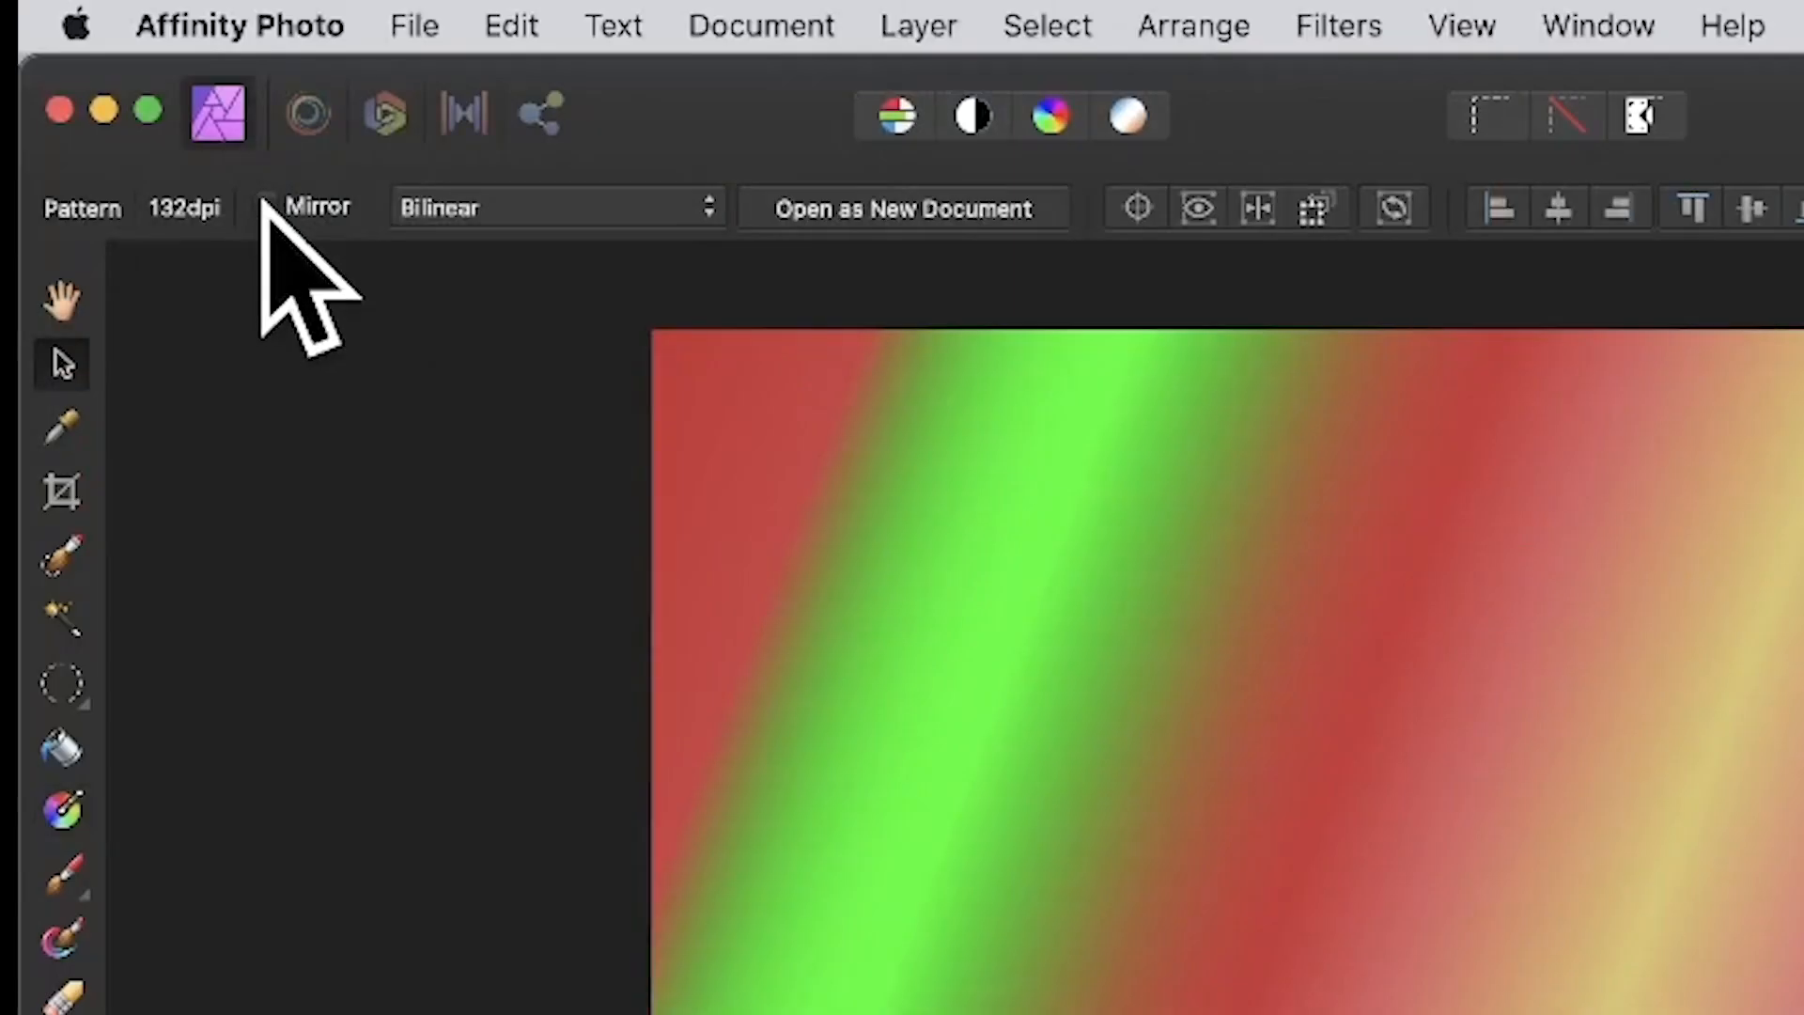
{"action": "left_click", "coordinate": [91, 76]}
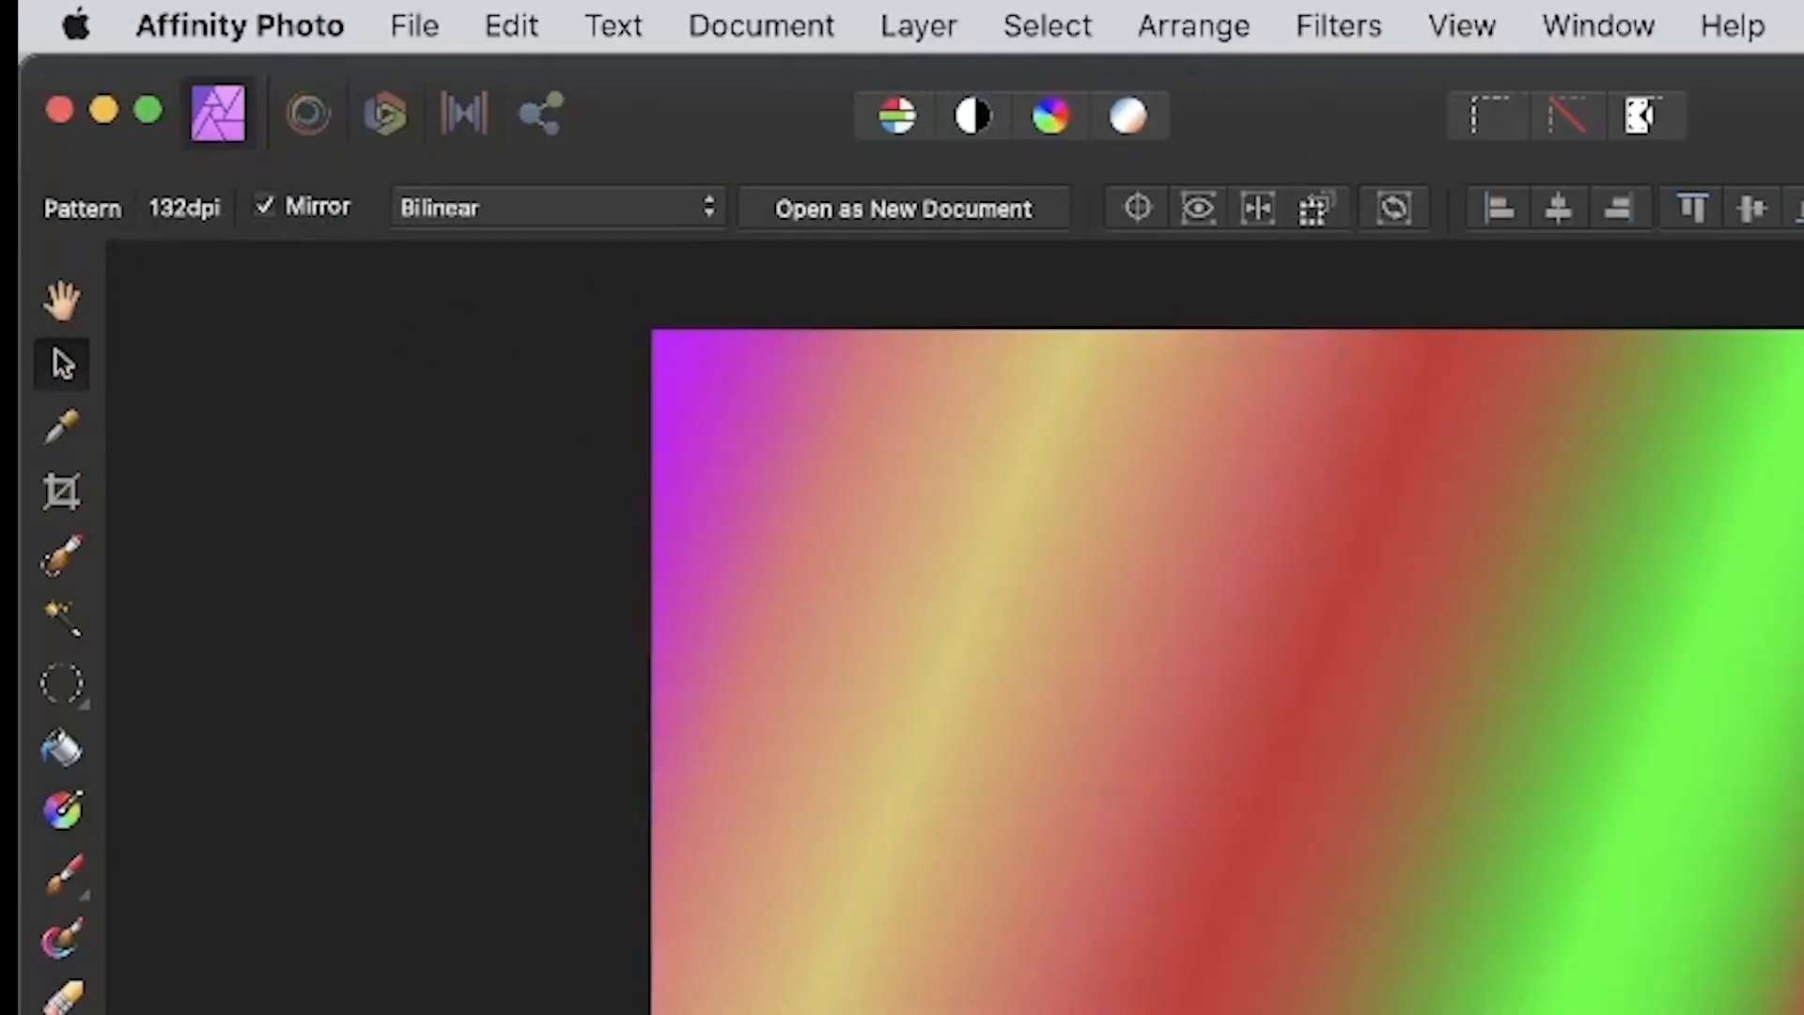
{"action": "left_click_drag", "start_coordinate": [976, 539], "coordinate": [768, 377]}
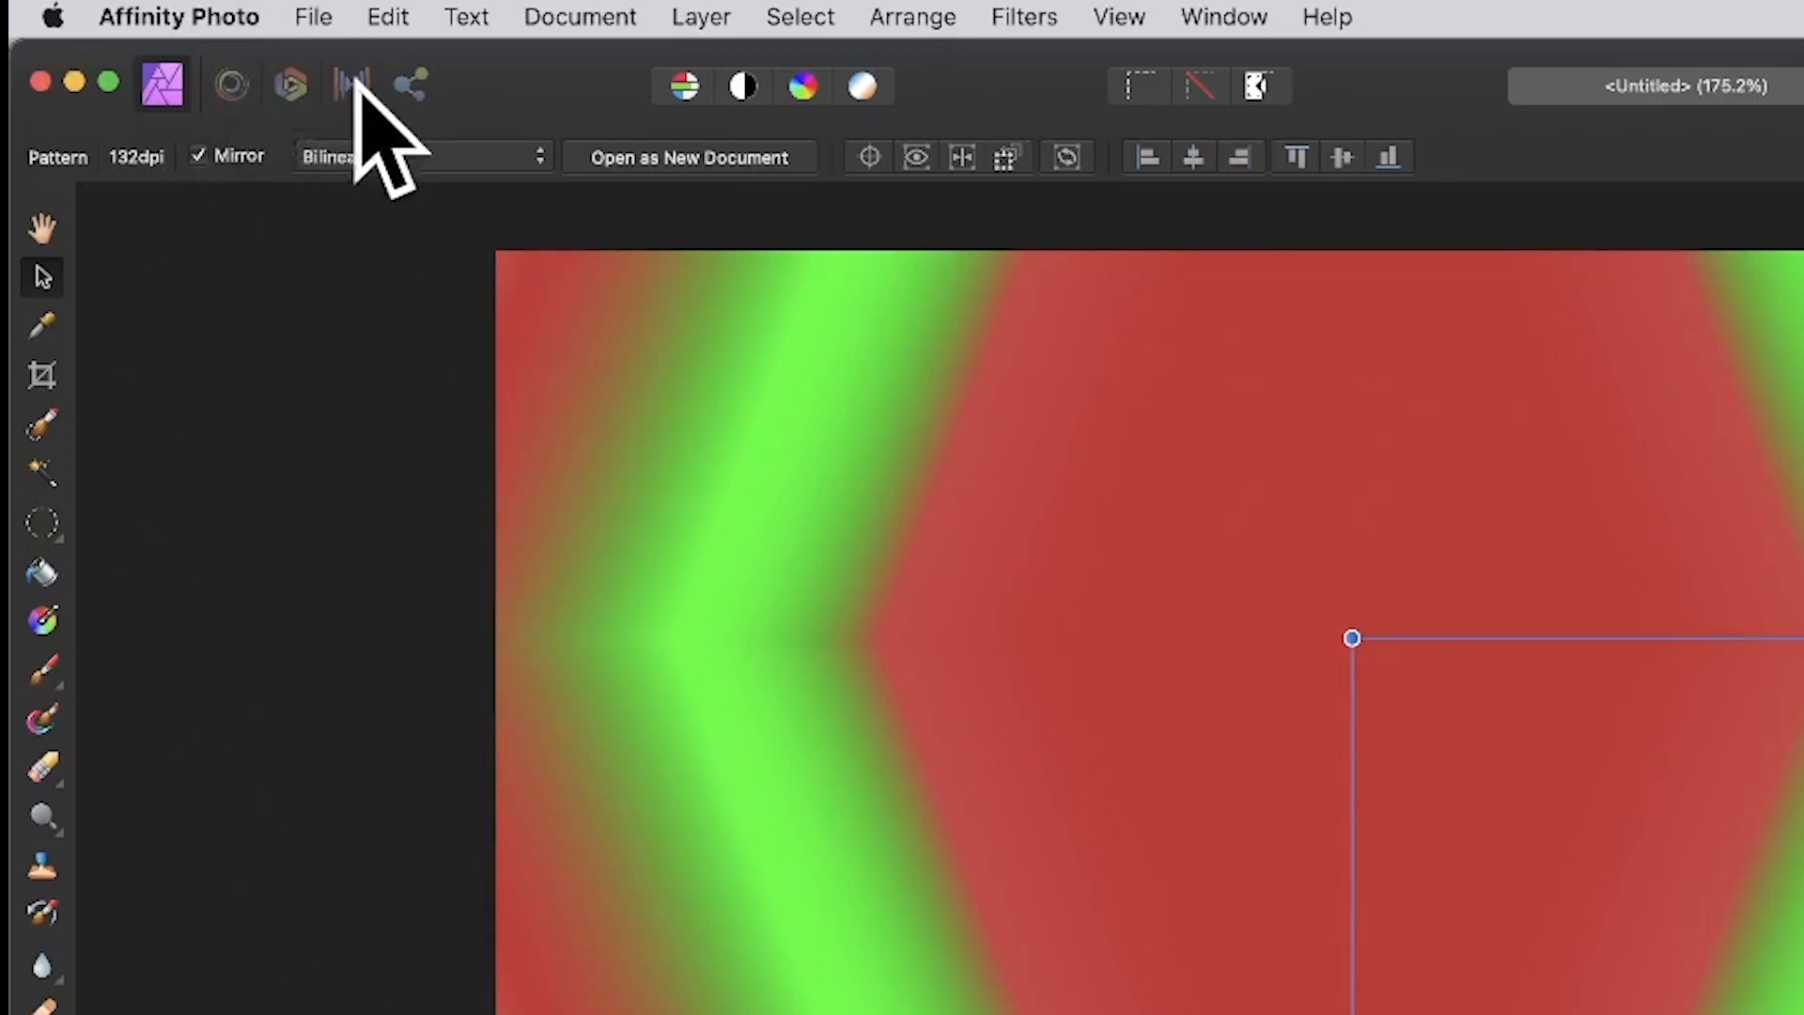
Step: Start Liquify on the mirrored pattern and push the green and white bands inward with several Push Forward strokes
{"action": "left_click", "coordinate": [231, 85]}
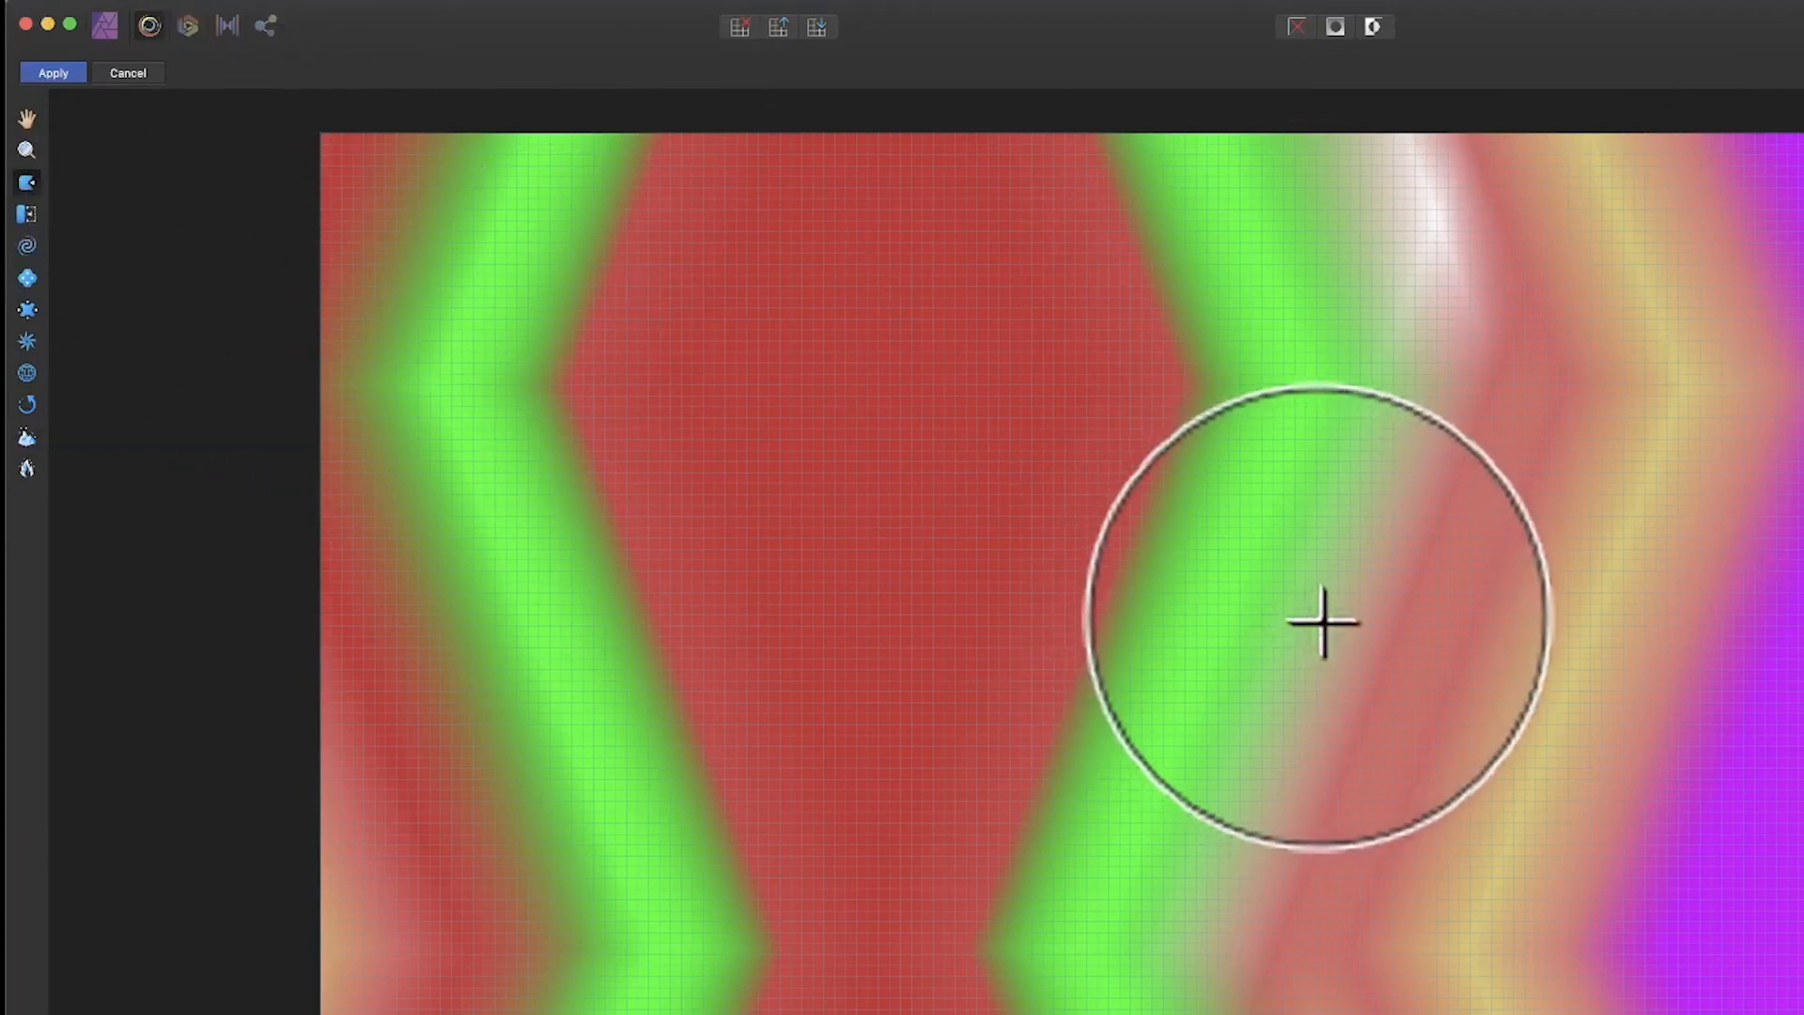
{"action": "left_click_drag", "start_coordinate": [1330, 645], "coordinate": [1003, 553]}
{"action": "mouse_move", "coordinate": [1375, 666]}
{"action": "left_mouse_down"}
{"action": "mouse_move", "coordinate": [961, 520]}
{"action": "mouse_move", "coordinate": [1009, 407]}
{"action": "mouse_move", "coordinate": [802, 294]}
{"action": "left_mouse_up"}
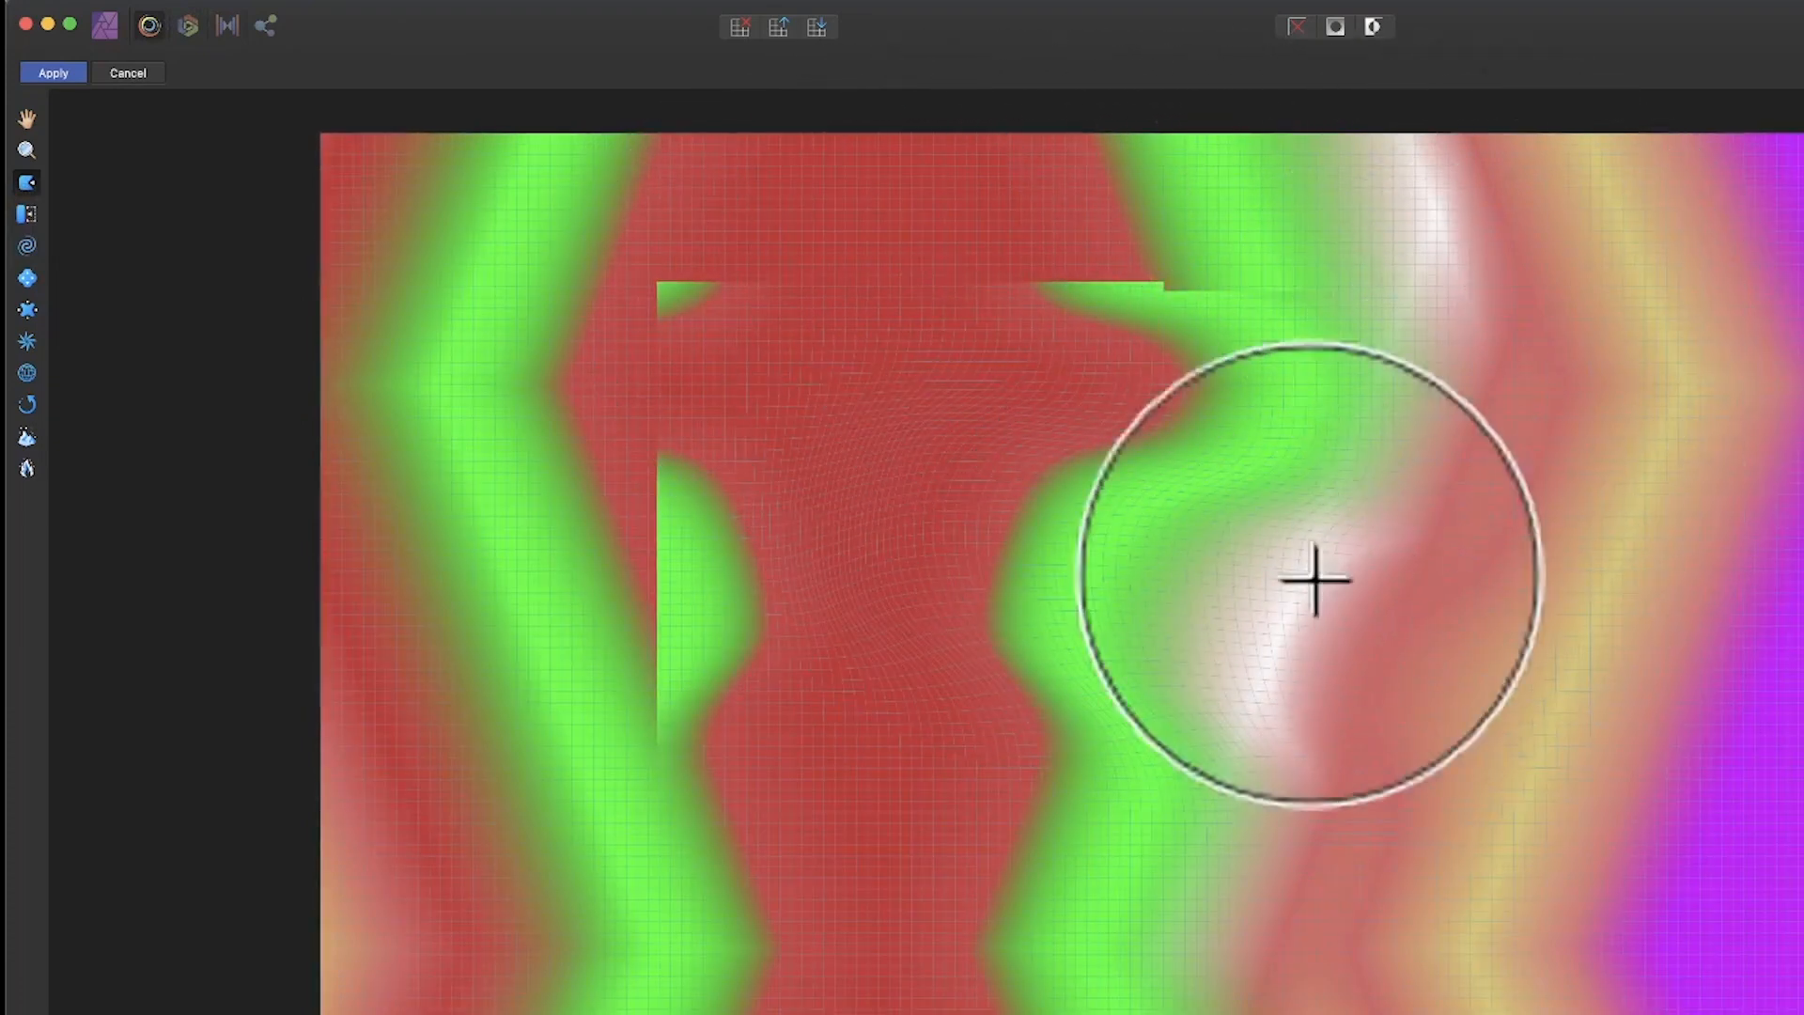
{"action": "mouse_move", "coordinate": [1241, 664]}
{"action": "left_mouse_down"}
{"action": "mouse_move", "coordinate": [893, 519]}
{"action": "mouse_move", "coordinate": [1172, 693]}
{"action": "mouse_move", "coordinate": [885, 517]}
{"action": "mouse_move", "coordinate": [1164, 693]}
{"action": "mouse_move", "coordinate": [978, 548]}
{"action": "mouse_move", "coordinate": [1156, 657]}
{"action": "left_mouse_up"}
{"action": "mouse_move", "coordinate": [1073, 901]}
{"action": "left_mouse_down"}
{"action": "mouse_move", "coordinate": [1241, 858]}
{"action": "mouse_move", "coordinate": [1096, 837]}
{"action": "mouse_move", "coordinate": [1389, 749]}
{"action": "mouse_move", "coordinate": [983, 821]}
{"action": "mouse_move", "coordinate": [1338, 693]}
{"action": "mouse_move", "coordinate": [612, 398]}
{"action": "mouse_move", "coordinate": [648, 885]}
{"action": "left_mouse_up"}
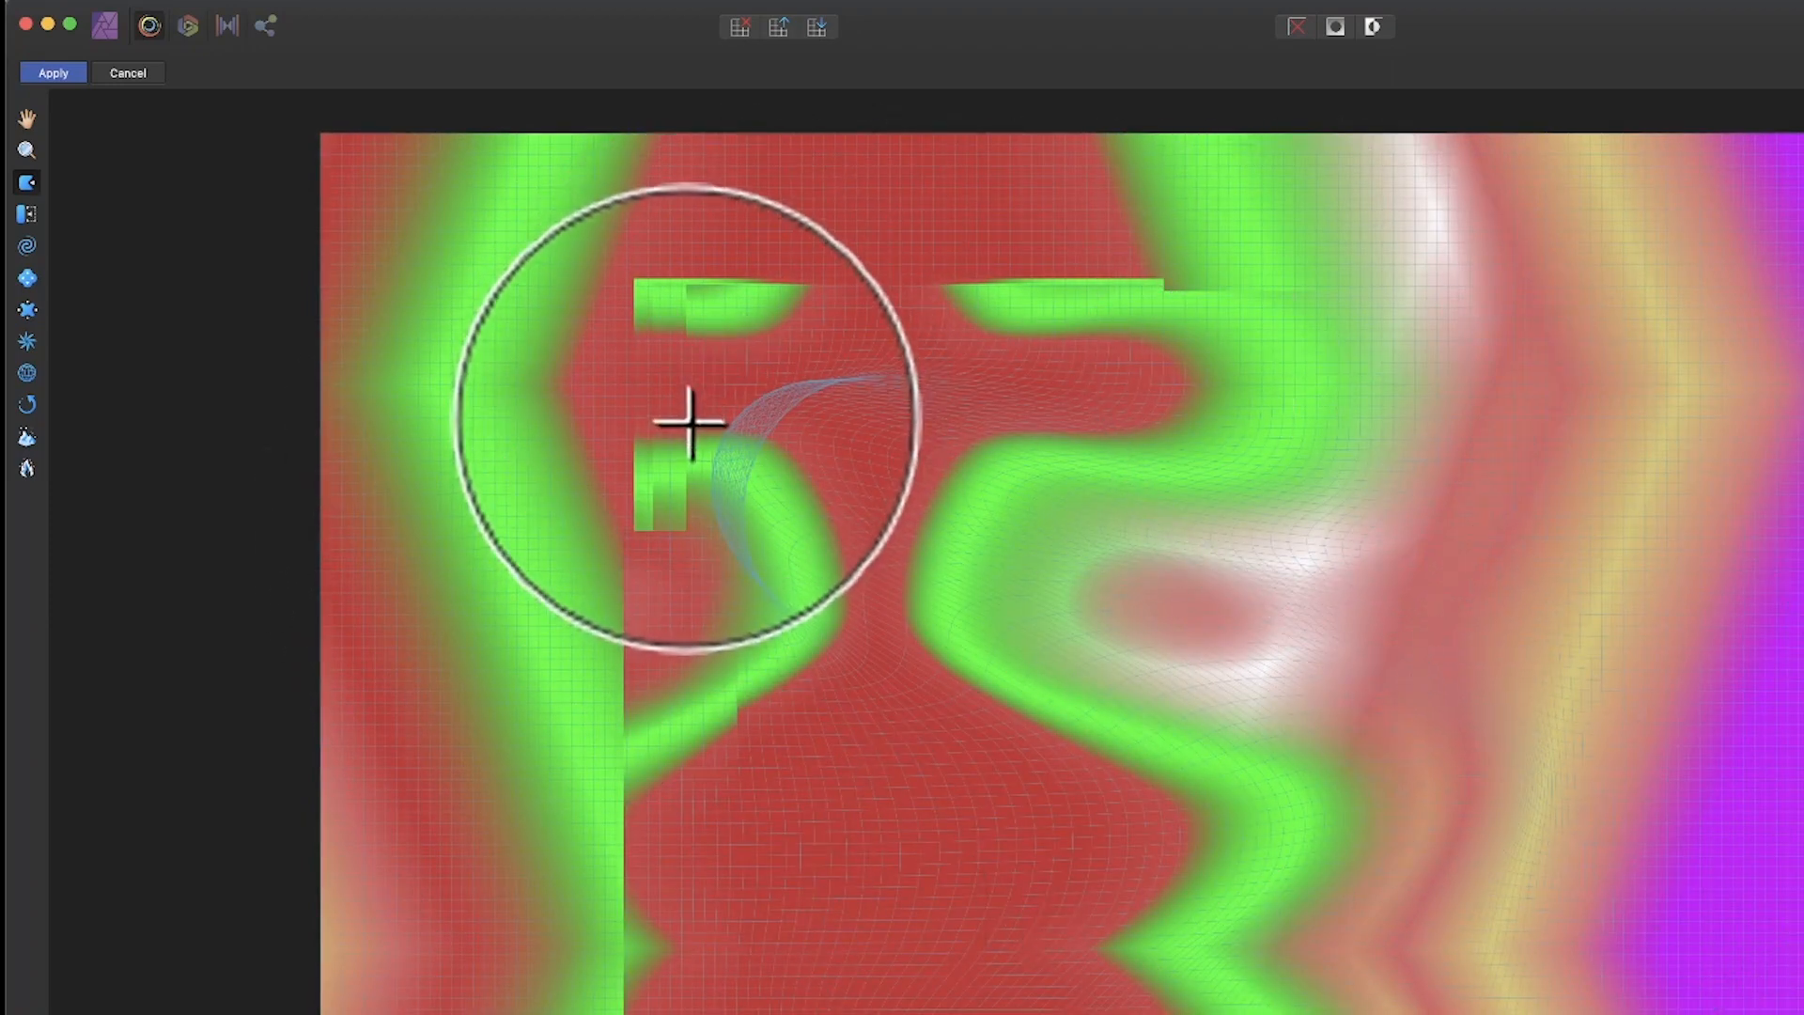
Step: Add turbulence around the central bands, push the mesh further across the centre, and apply the Liquify distortion
{"action": "left_click", "coordinate": [27, 344]}
{"action": "mouse_move", "coordinate": [1211, 778]}
{"action": "left_mouse_down"}
{"action": "mouse_move", "coordinate": [1299, 766]}
{"action": "mouse_move", "coordinate": [1085, 783]}
{"action": "mouse_move", "coordinate": [996, 683]}
{"action": "mouse_move", "coordinate": [1076, 684]}
{"action": "left_mouse_up"}
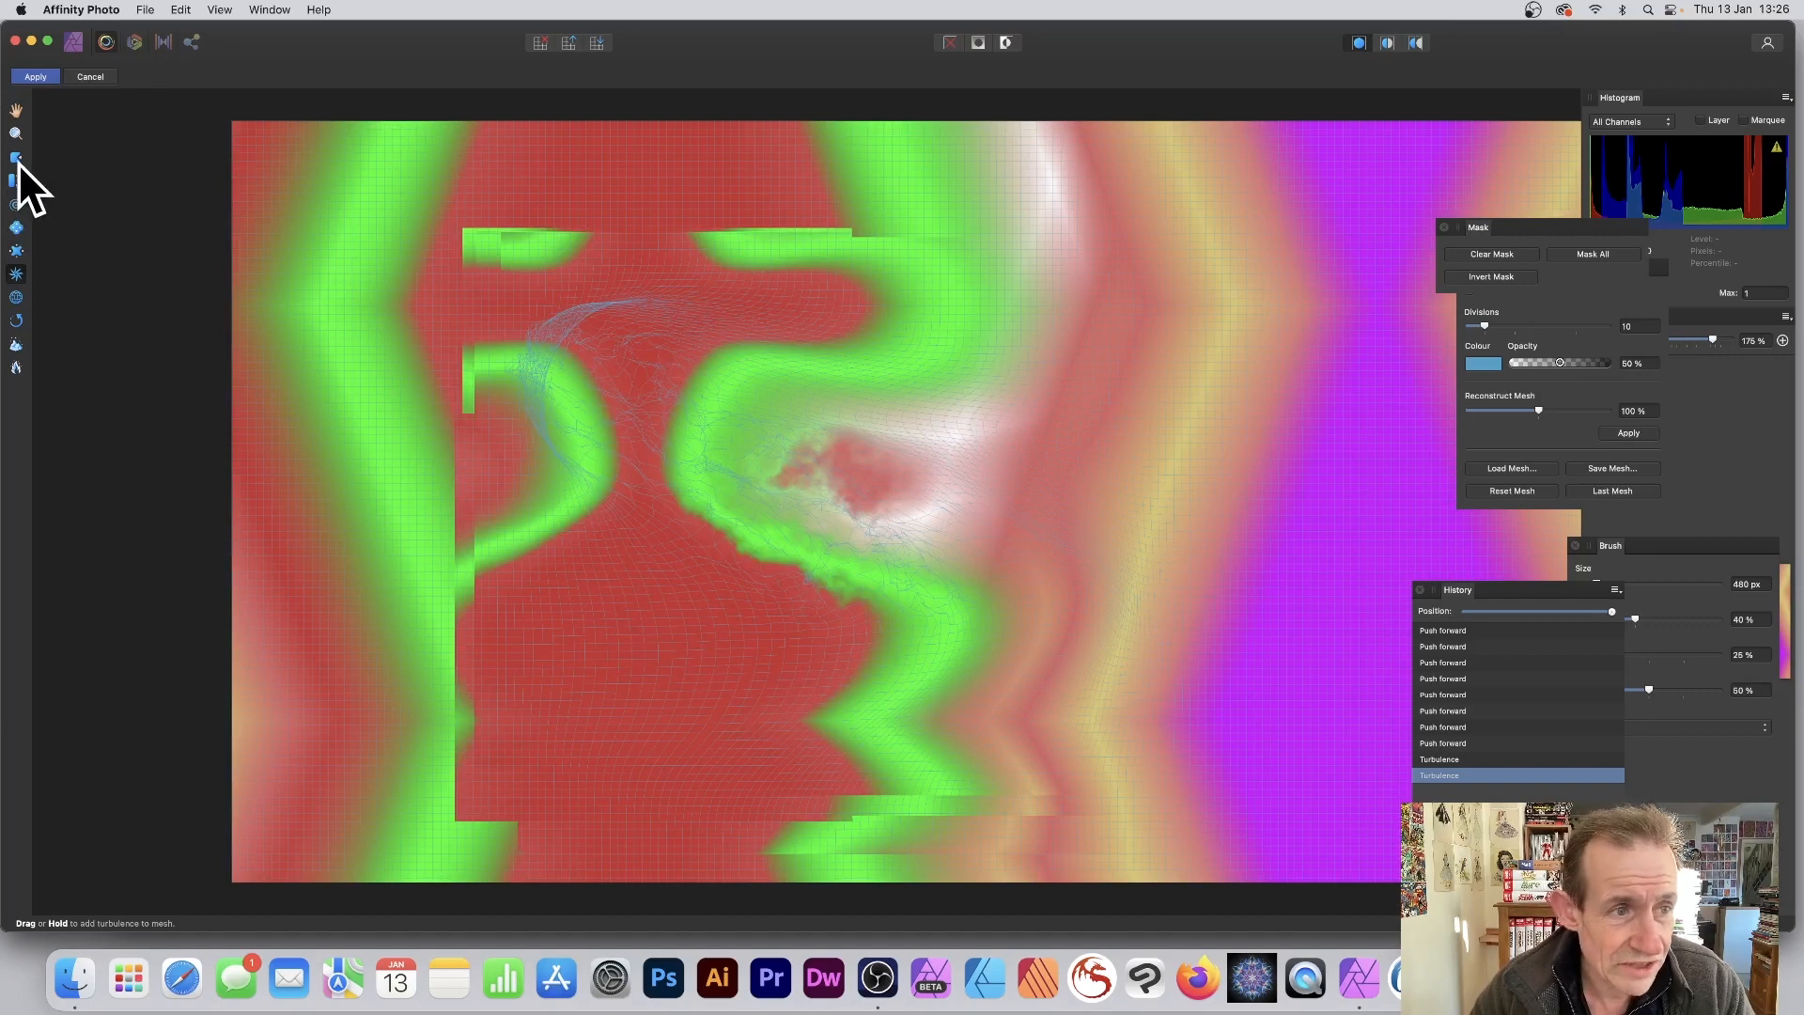
{"action": "left_click", "coordinate": [16, 157]}
{"action": "mouse_move", "coordinate": [657, 483]}
{"action": "left_mouse_down"}
{"action": "mouse_move", "coordinate": [864, 561]}
{"action": "mouse_move", "coordinate": [637, 515]}
{"action": "mouse_move", "coordinate": [884, 590]}
{"action": "mouse_move", "coordinate": [618, 668]}
{"action": "mouse_move", "coordinate": [889, 639]}
{"action": "mouse_move", "coordinate": [1009, 579]}
{"action": "mouse_move", "coordinate": [852, 615]}
{"action": "mouse_move", "coordinate": [597, 608]}
{"action": "mouse_move", "coordinate": [882, 584]}
{"action": "mouse_move", "coordinate": [586, 646]}
{"action": "mouse_move", "coordinate": [481, 552]}
{"action": "mouse_move", "coordinate": [682, 662]}
{"action": "mouse_move", "coordinate": [746, 672]}
{"action": "mouse_move", "coordinate": [1024, 547]}
{"action": "mouse_move", "coordinate": [1078, 542]}
{"action": "left_mouse_up"}
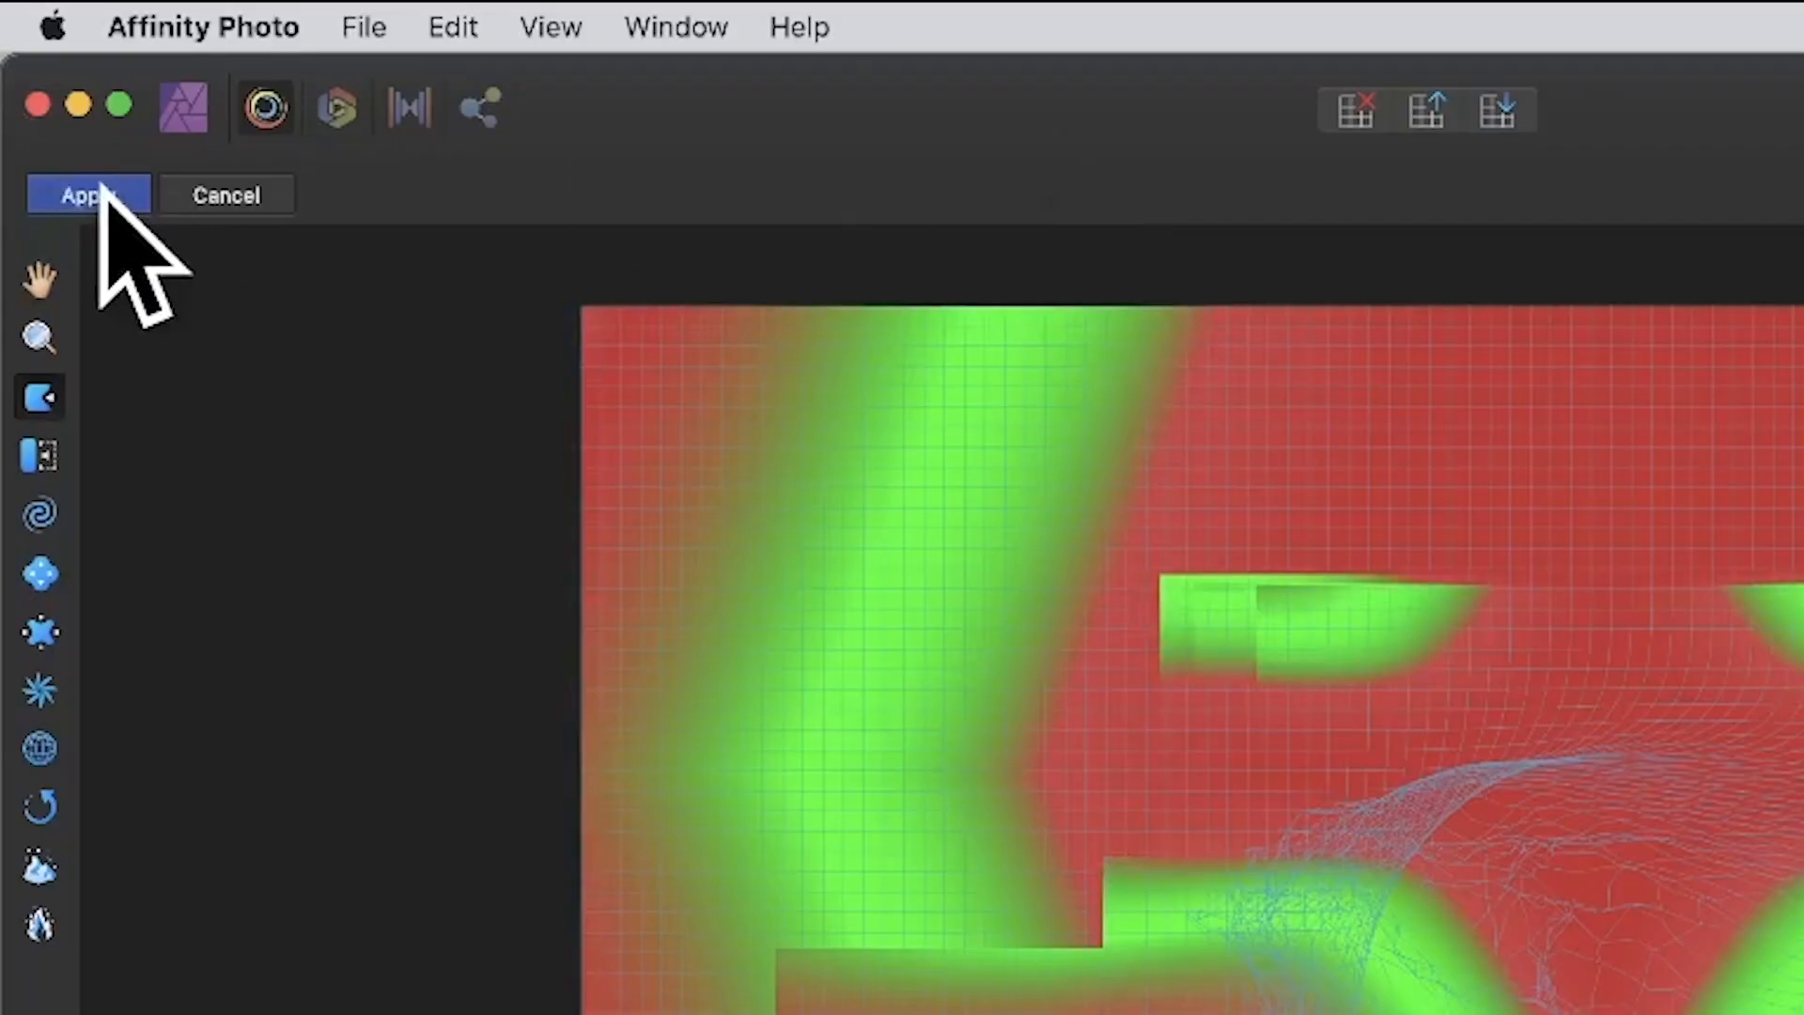
{"action": "left_click", "coordinate": [94, 195]}
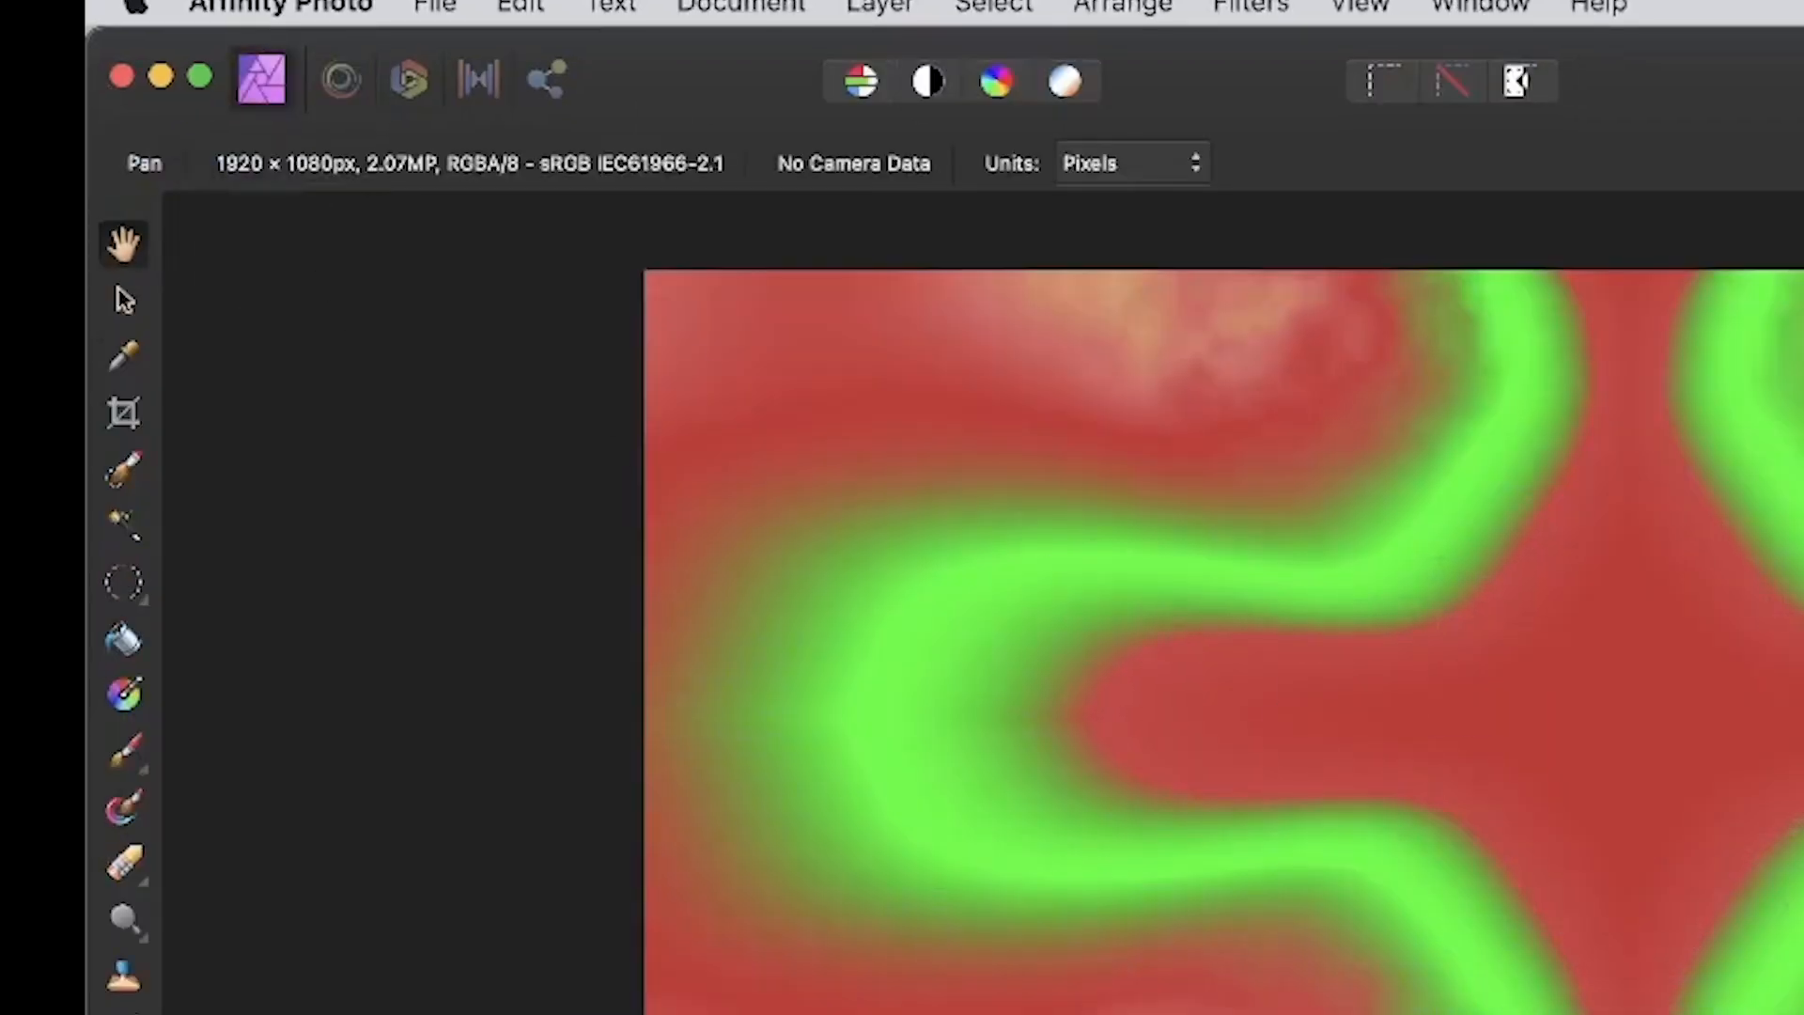
Step: Scale the liquified pattern tile down towards its lower-right corner and shift it up and to the left on the canvas
{"action": "left_click", "coordinate": [125, 300]}
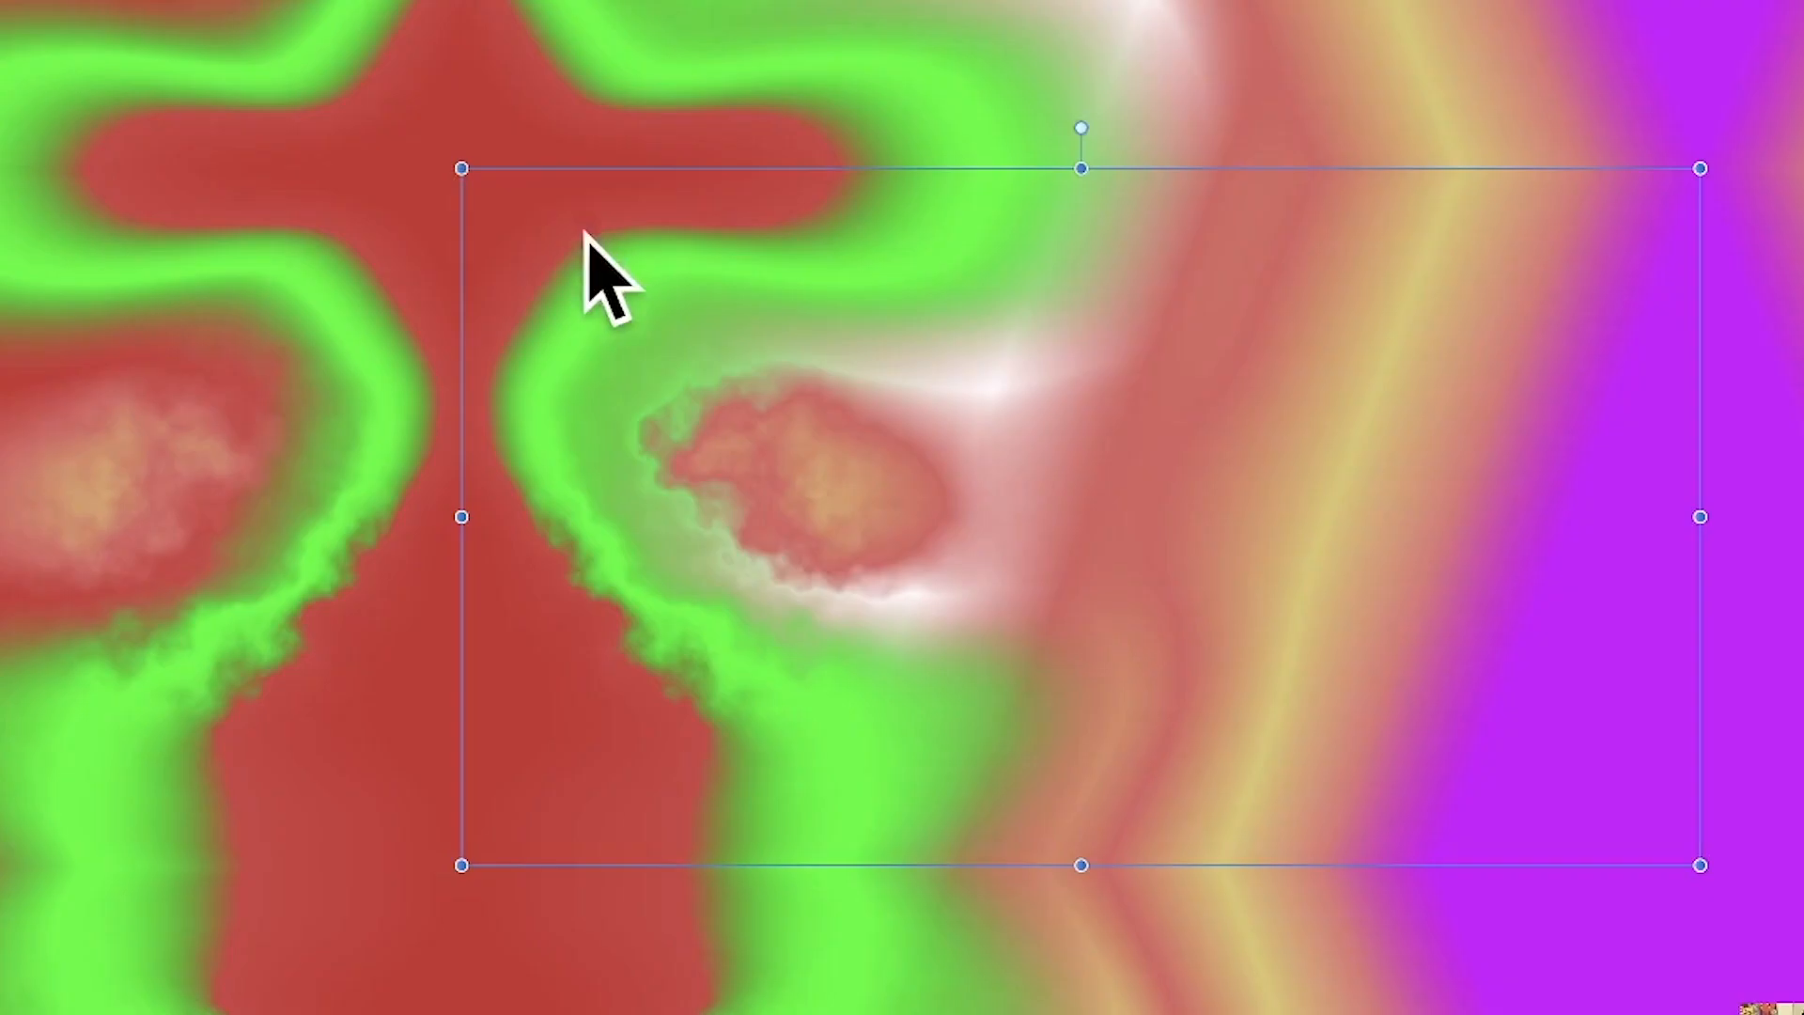
{"action": "left_click_drag", "start_coordinate": [461, 169], "coordinate": [1006, 491]}
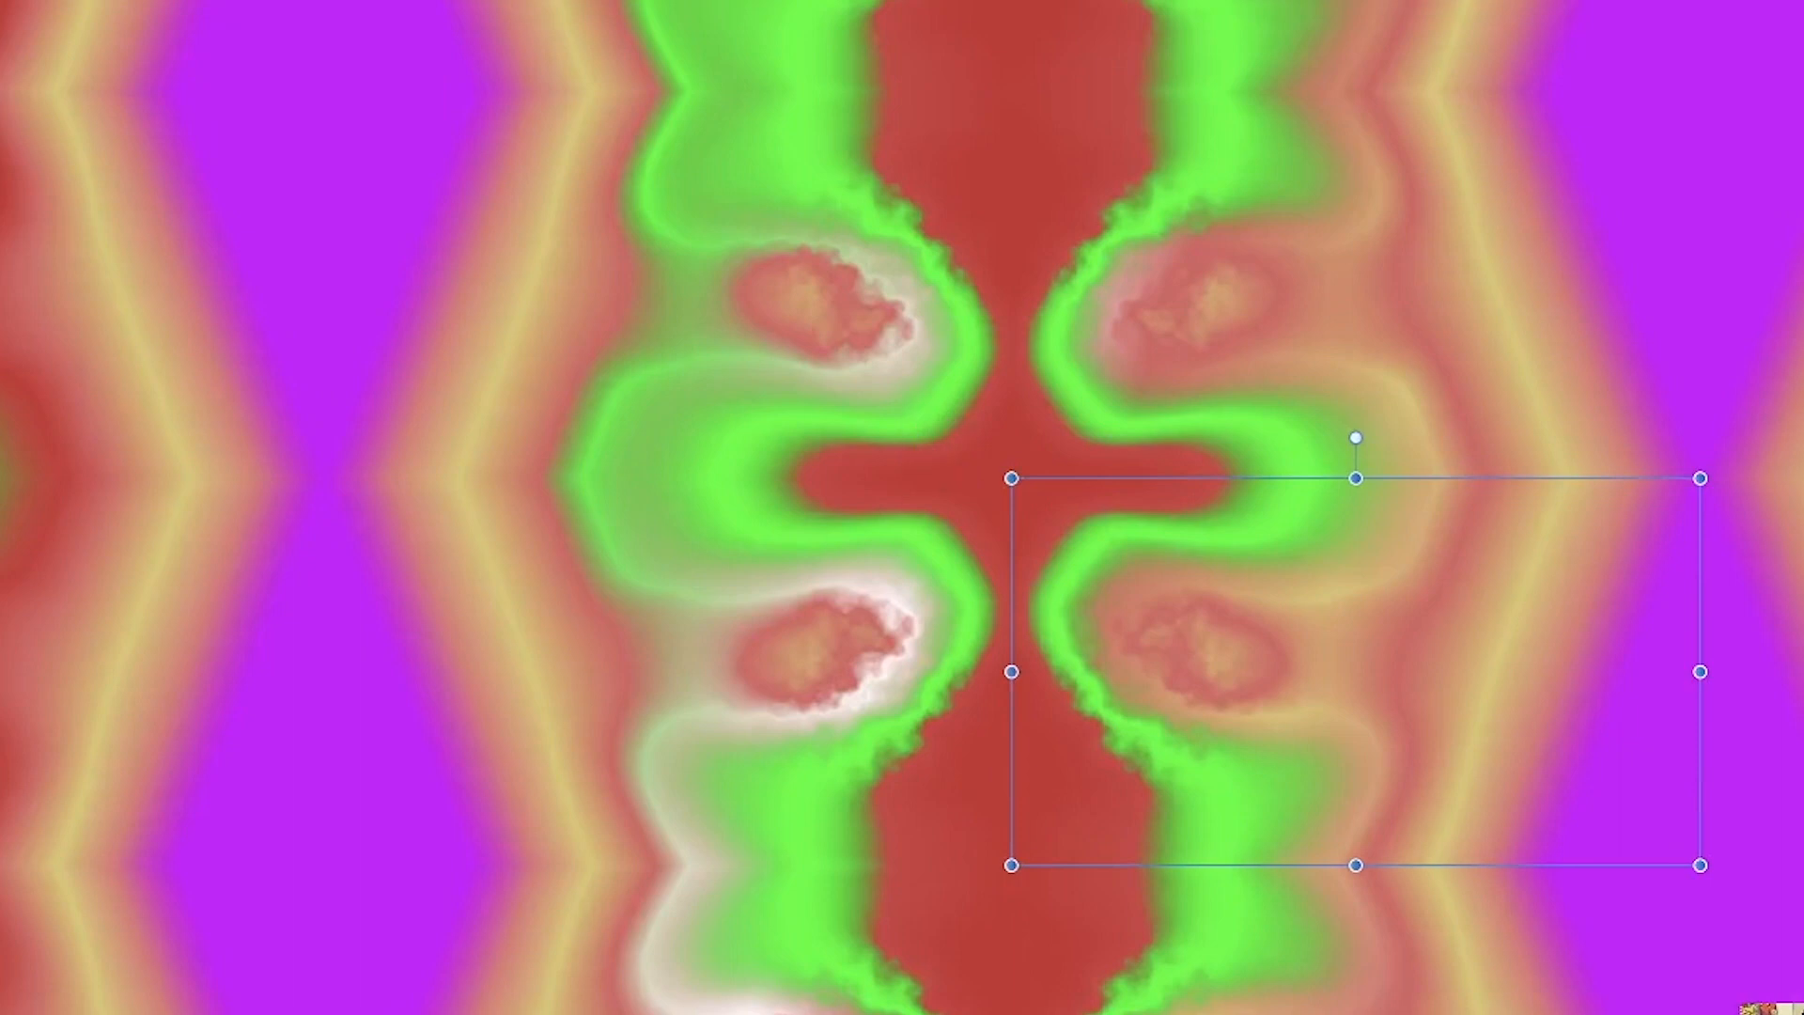
{"action": "key", "text": "Escape"}
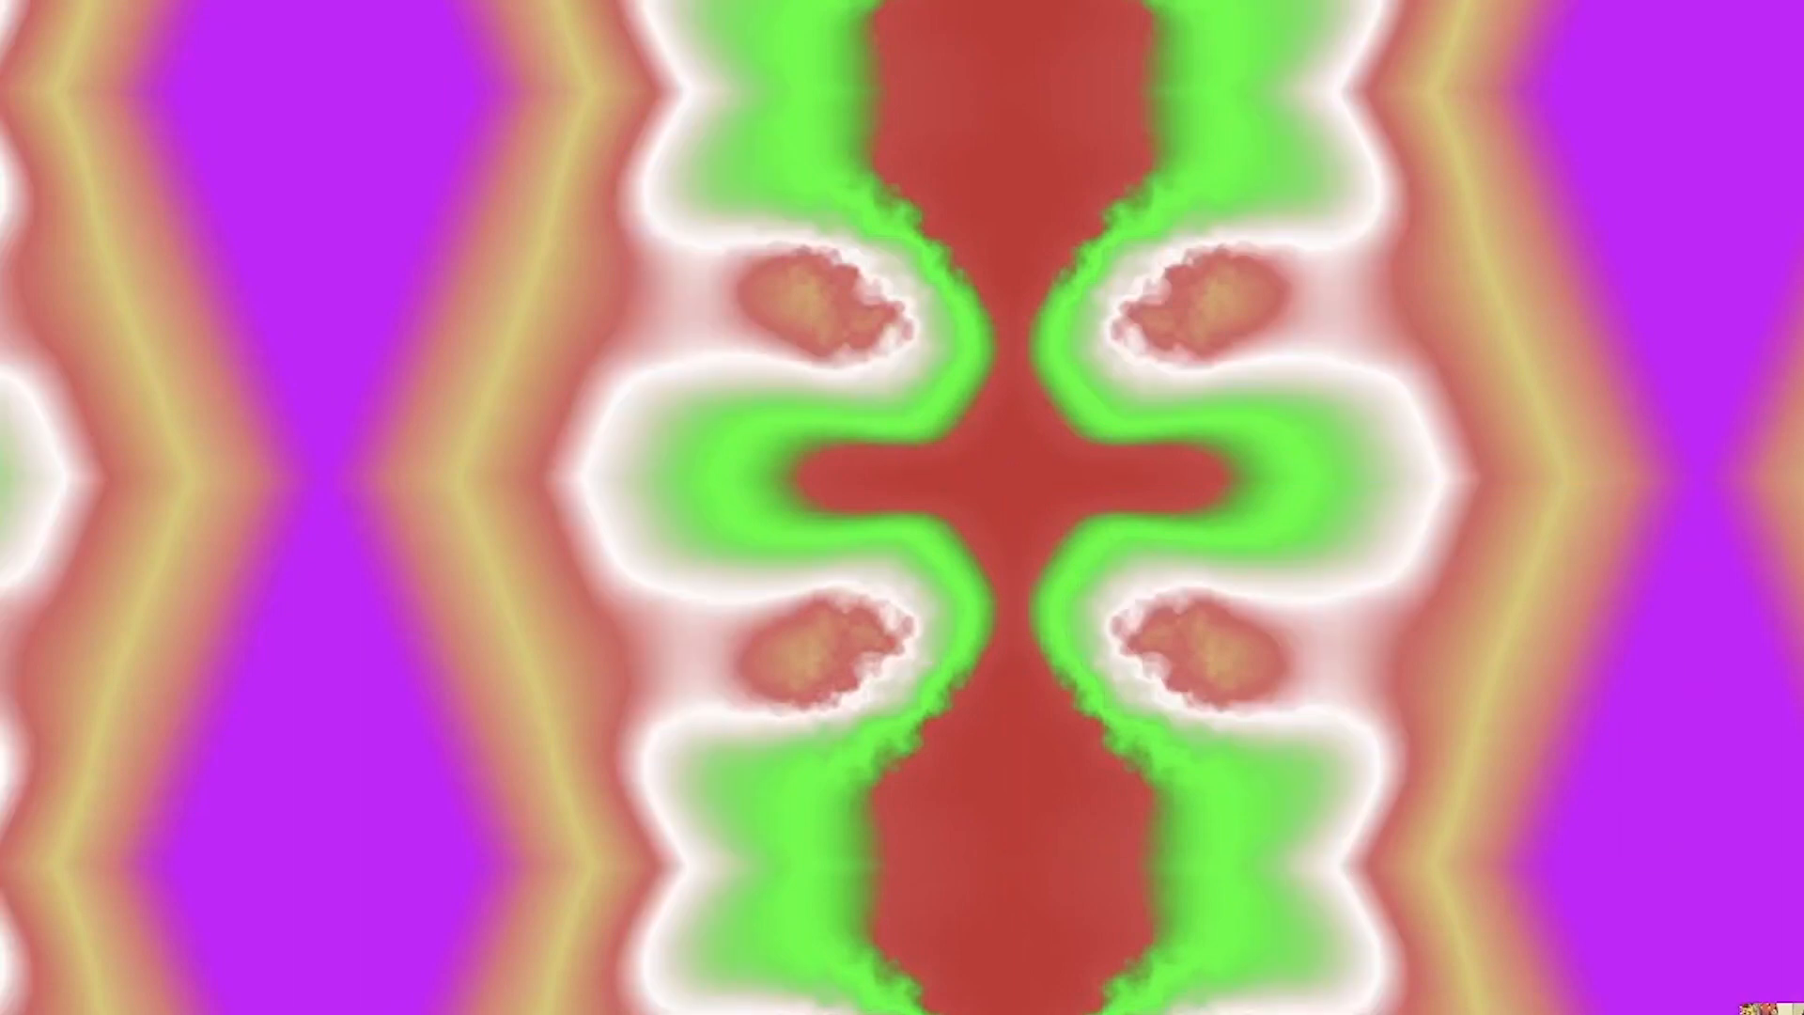
{"action": "left_click", "coordinate": [1295, 607]}
{"action": "left_click_drag", "start_coordinate": [1018, 482], "coordinate": [985, 462]}
{"action": "left_click_drag", "start_coordinate": [1278, 662], "coordinate": [1087, 542]}
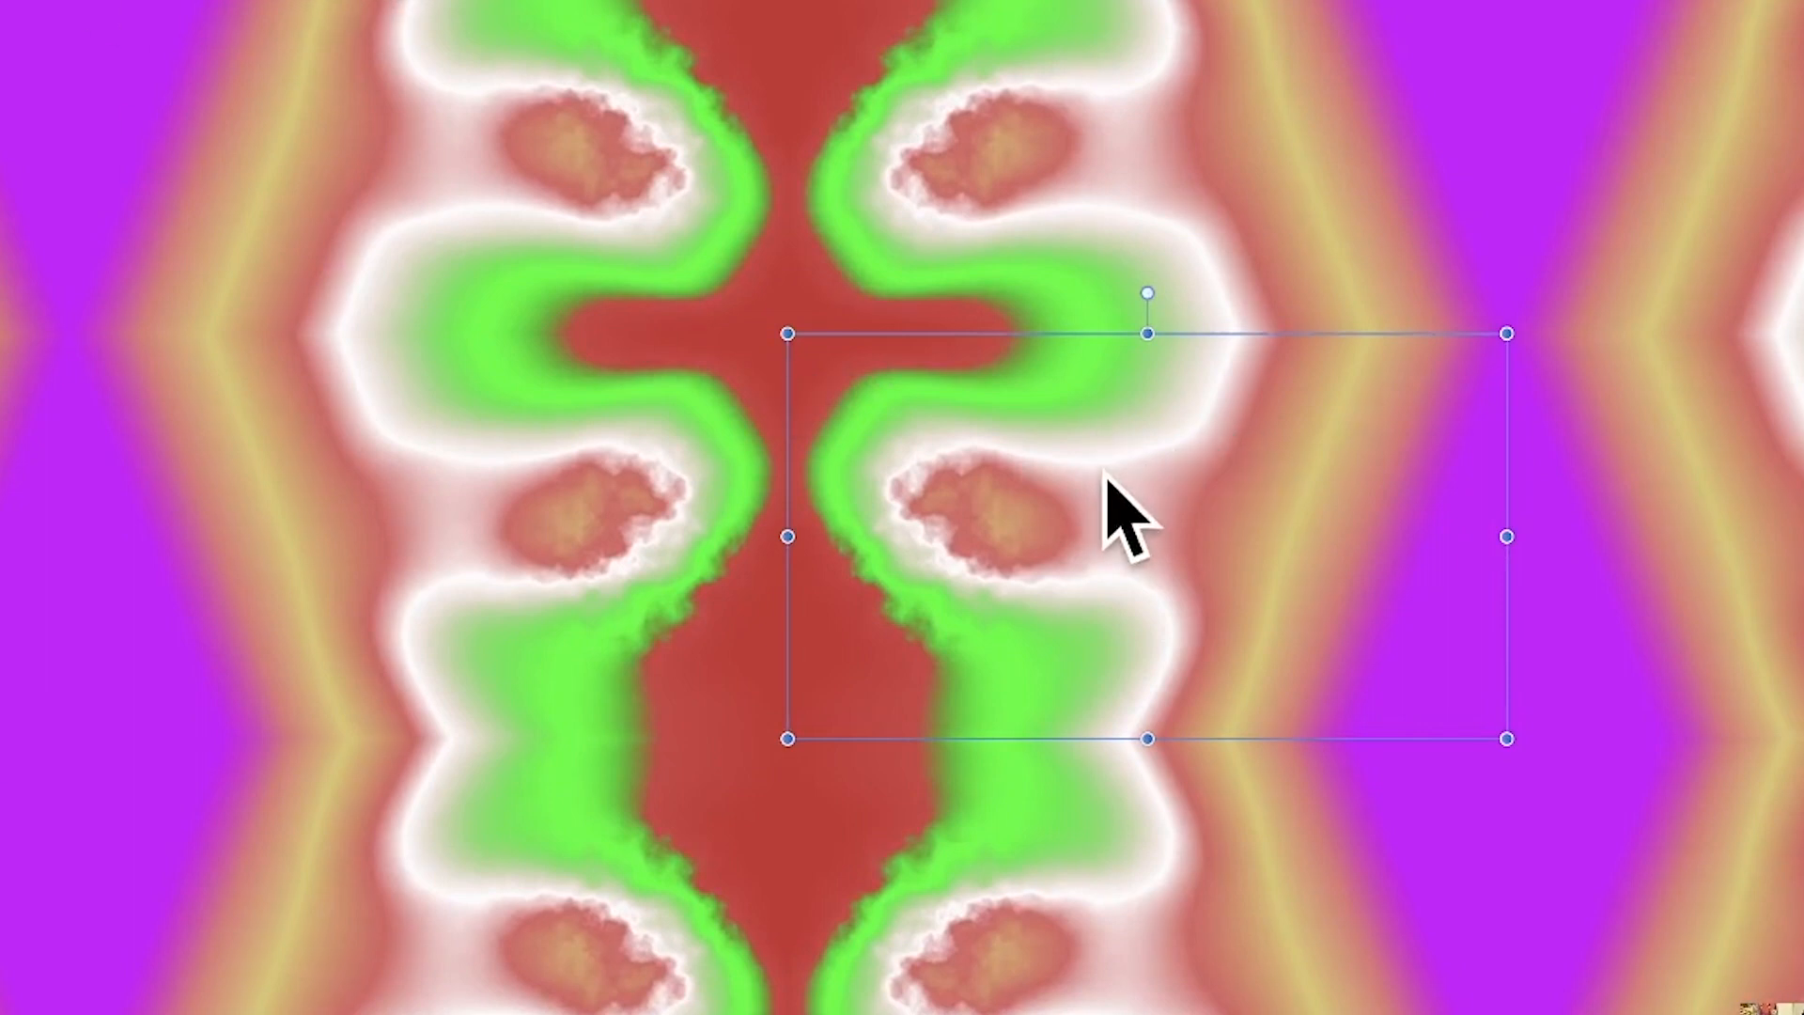
{"action": "left_click_drag", "start_coordinate": [1105, 475], "coordinate": [1040, 386]}
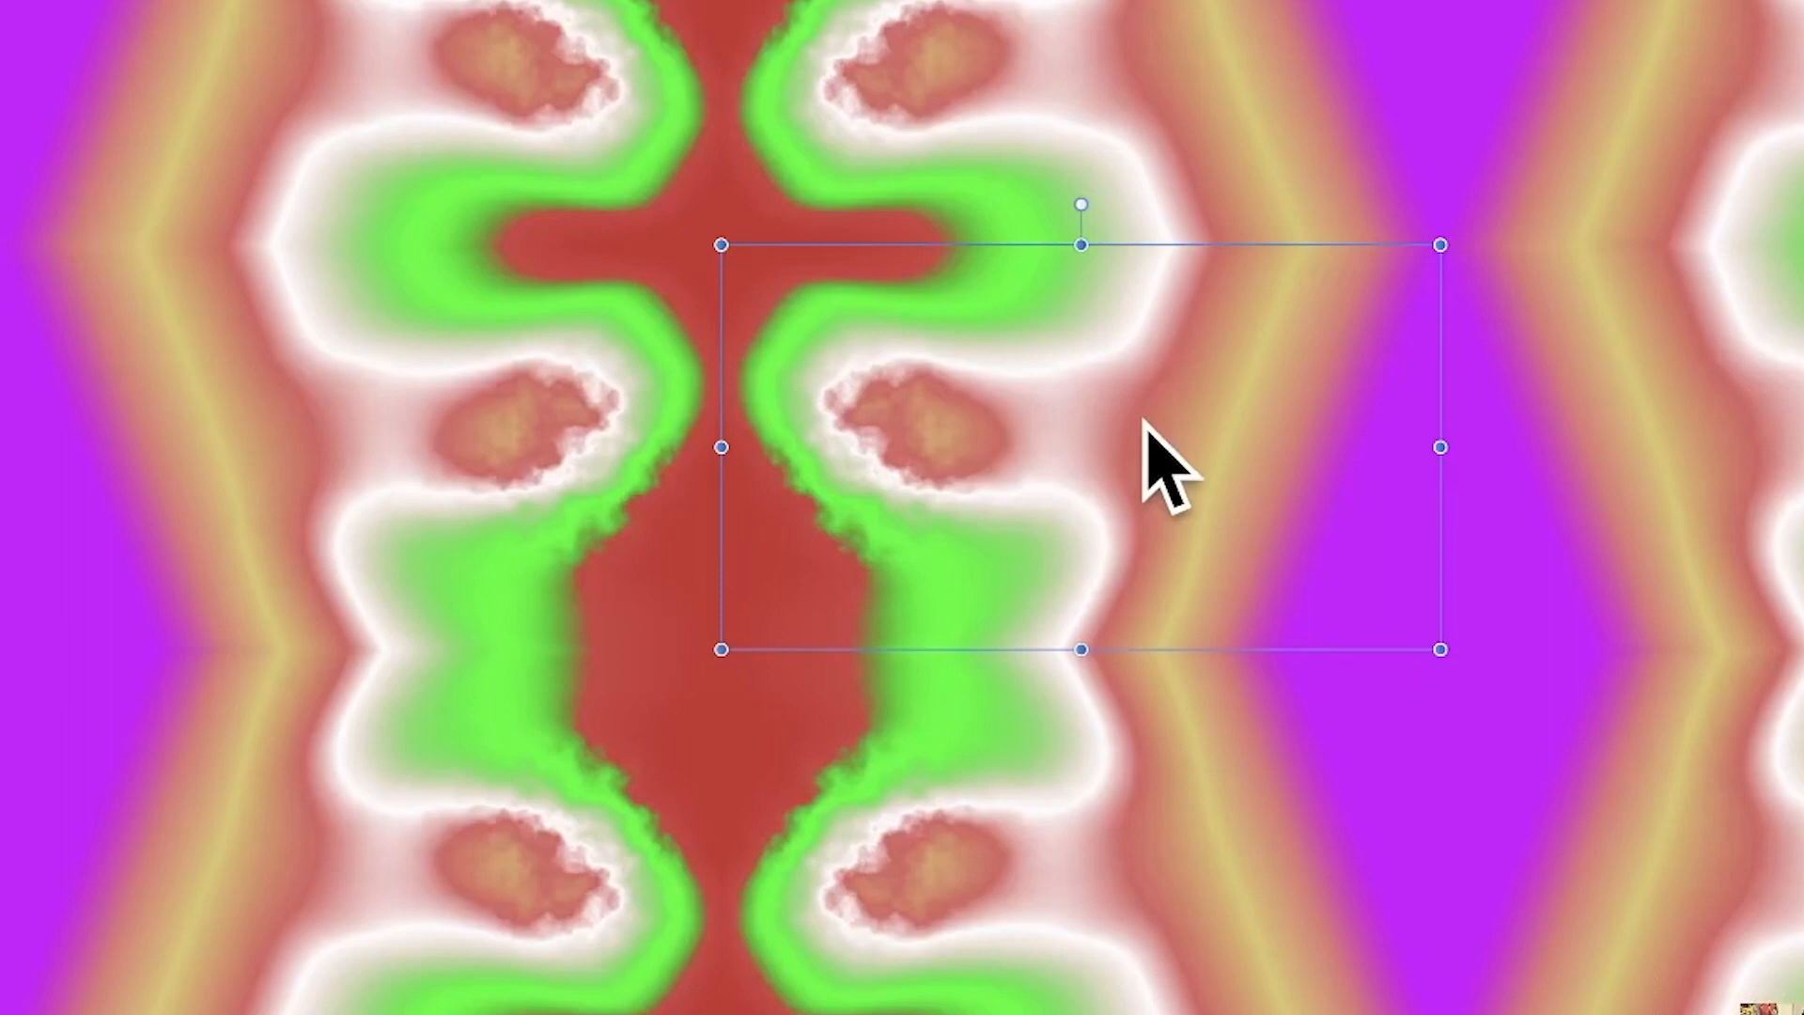
{"action": "left_click_drag", "start_coordinate": [1055, 455], "coordinate": [854, 314]}
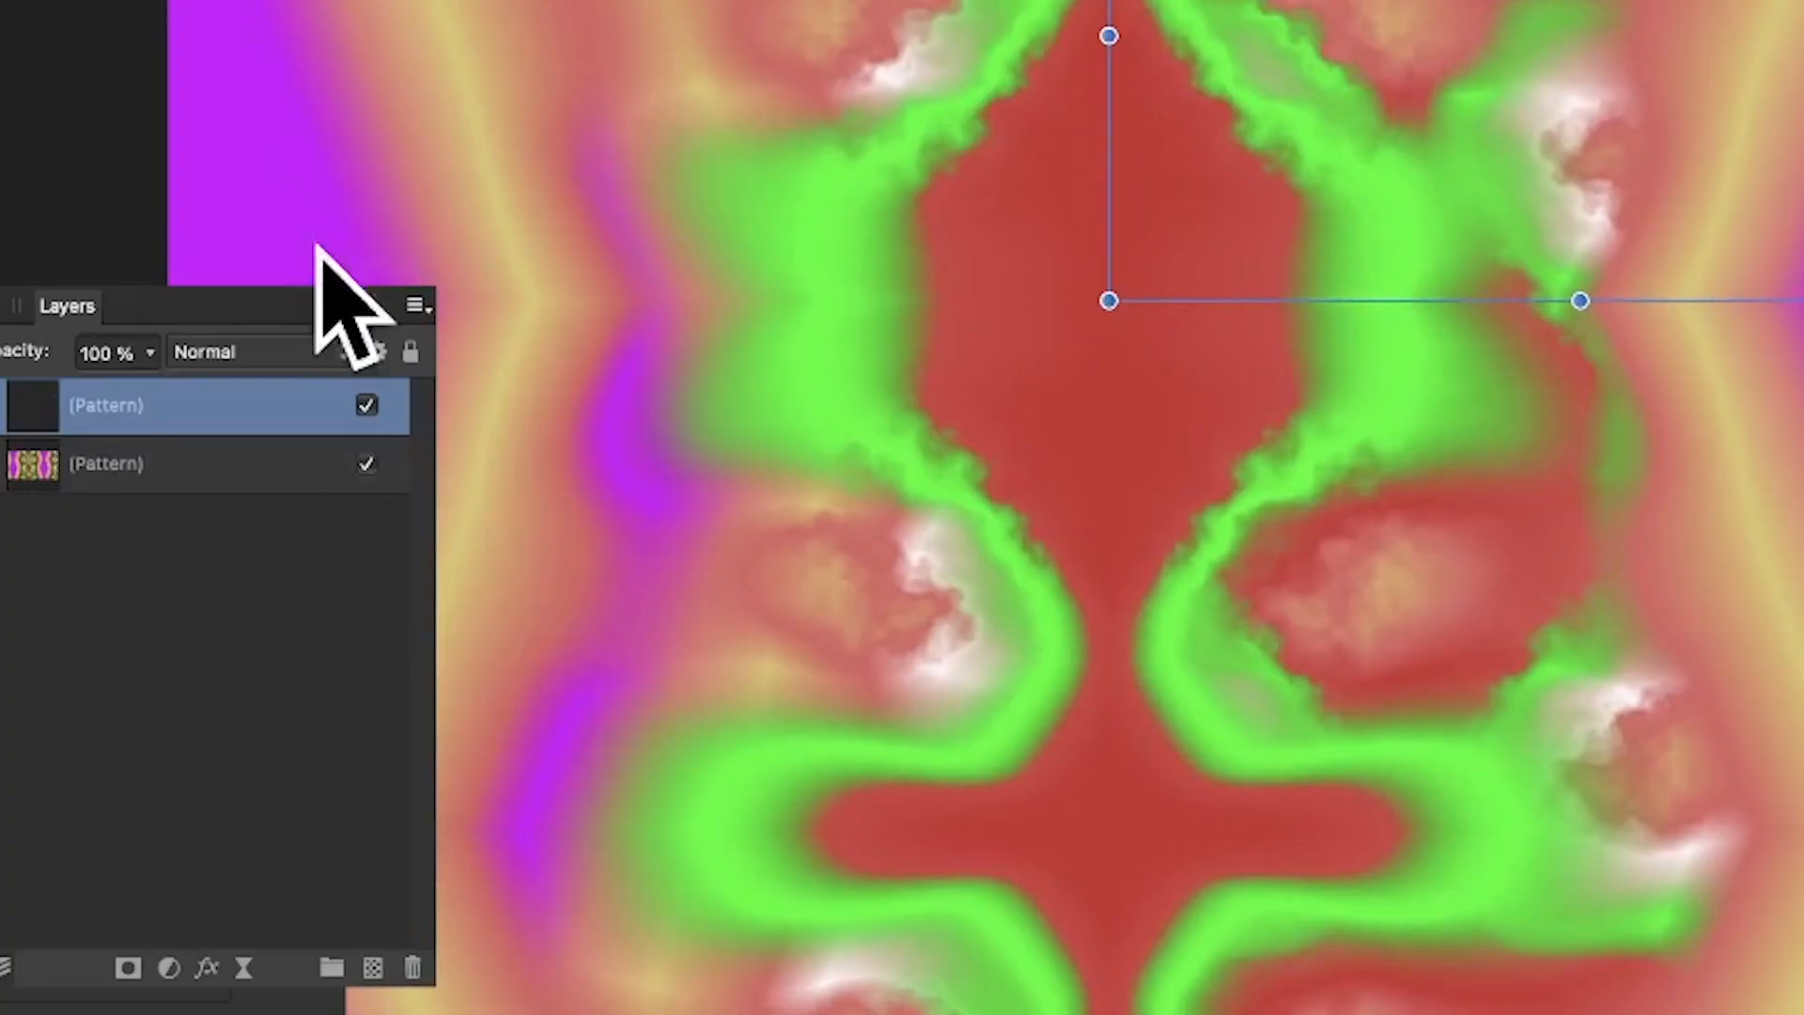
Step: Set the upper pattern layer's blend mode to Difference and shift its tile slightly to the left
{"action": "left_click", "coordinate": [292, 353]}
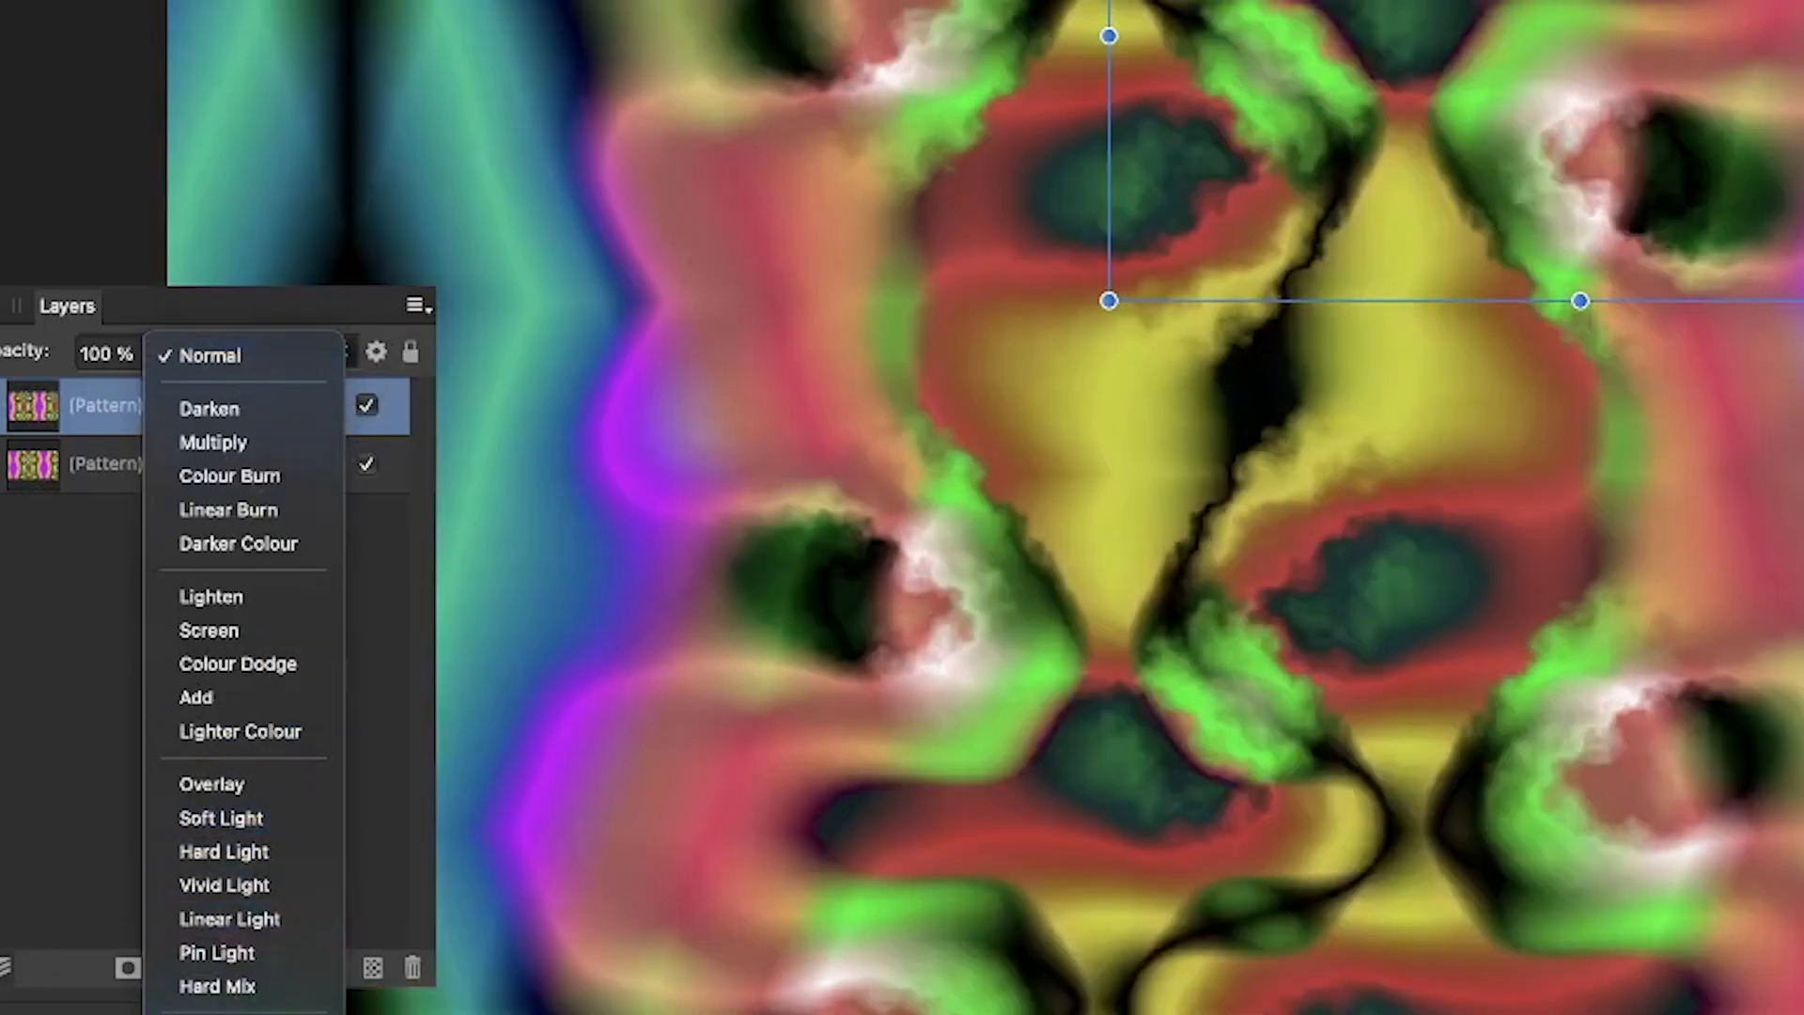
{"action": "left_click", "coordinate": [215, 1014]}
{"action": "left_click_drag", "start_coordinate": [1175, 216], "coordinate": [1110, 215]}
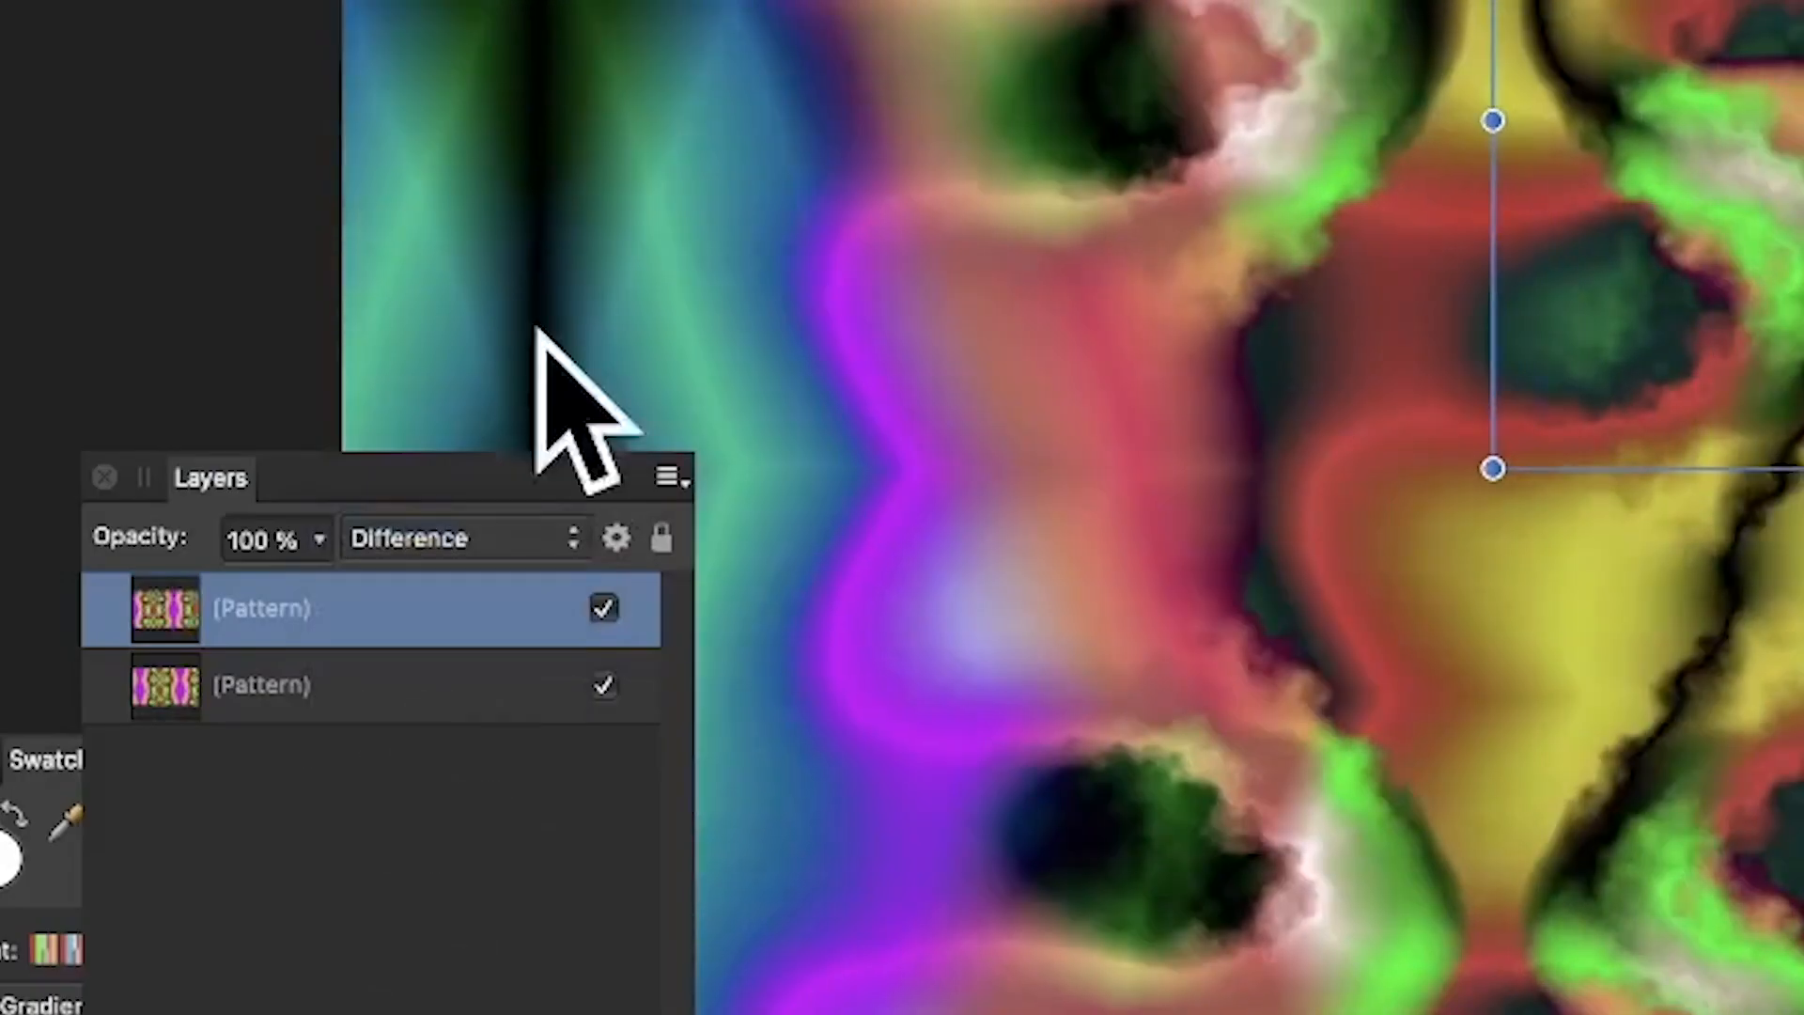
Step: Merge the two selected pattern layers into one
{"action": "left_click", "coordinate": [355, 672], "text": "shift"}
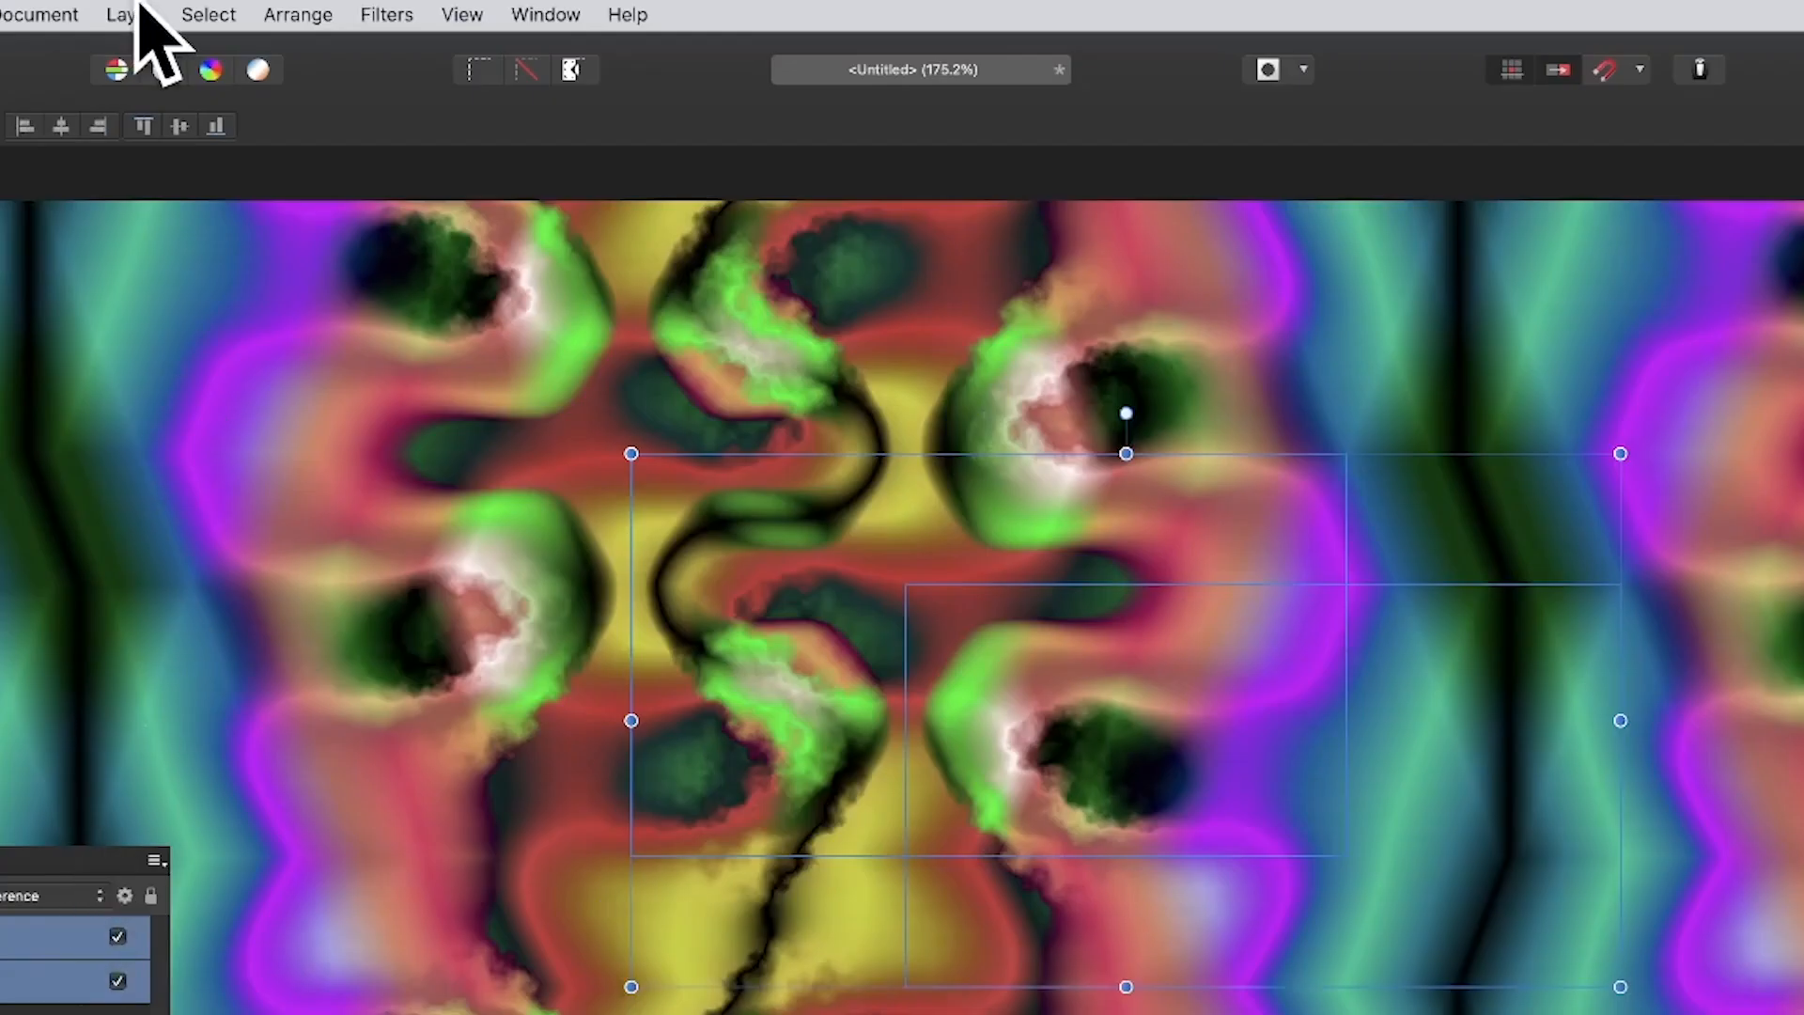
{"action": "left_click", "coordinate": [132, 14]}
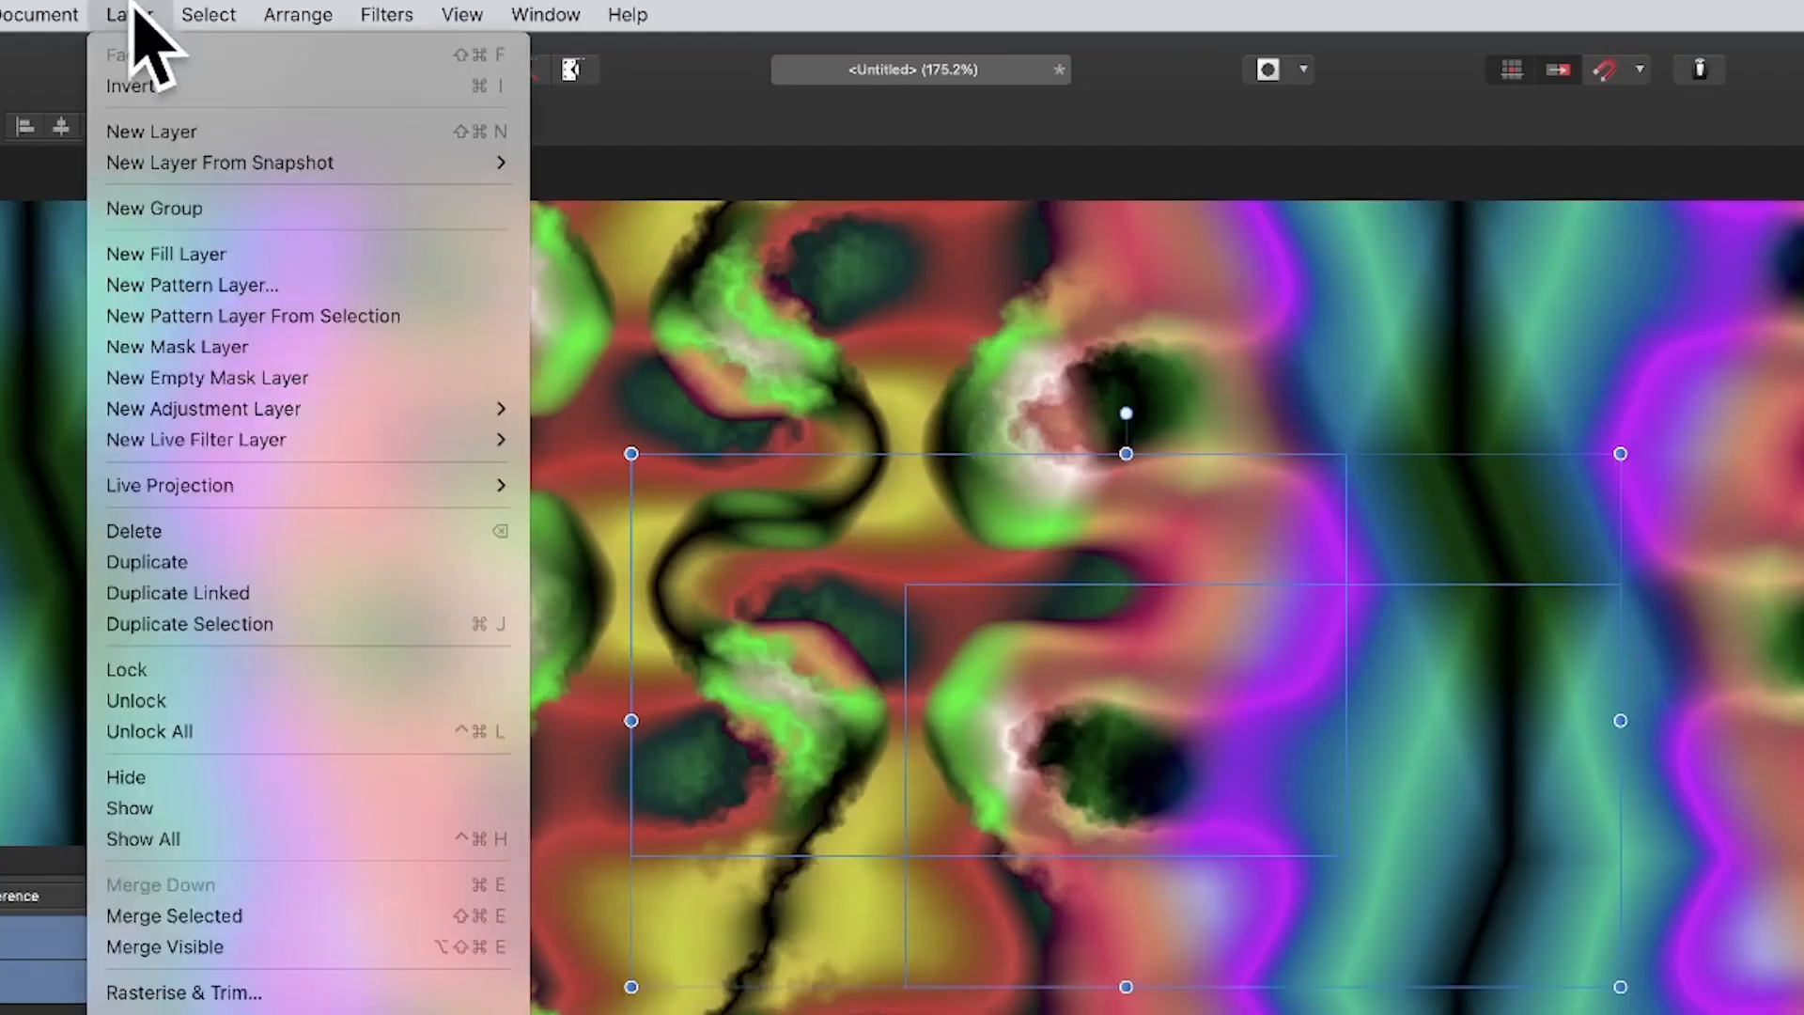
{"action": "left_click", "coordinate": [229, 909]}
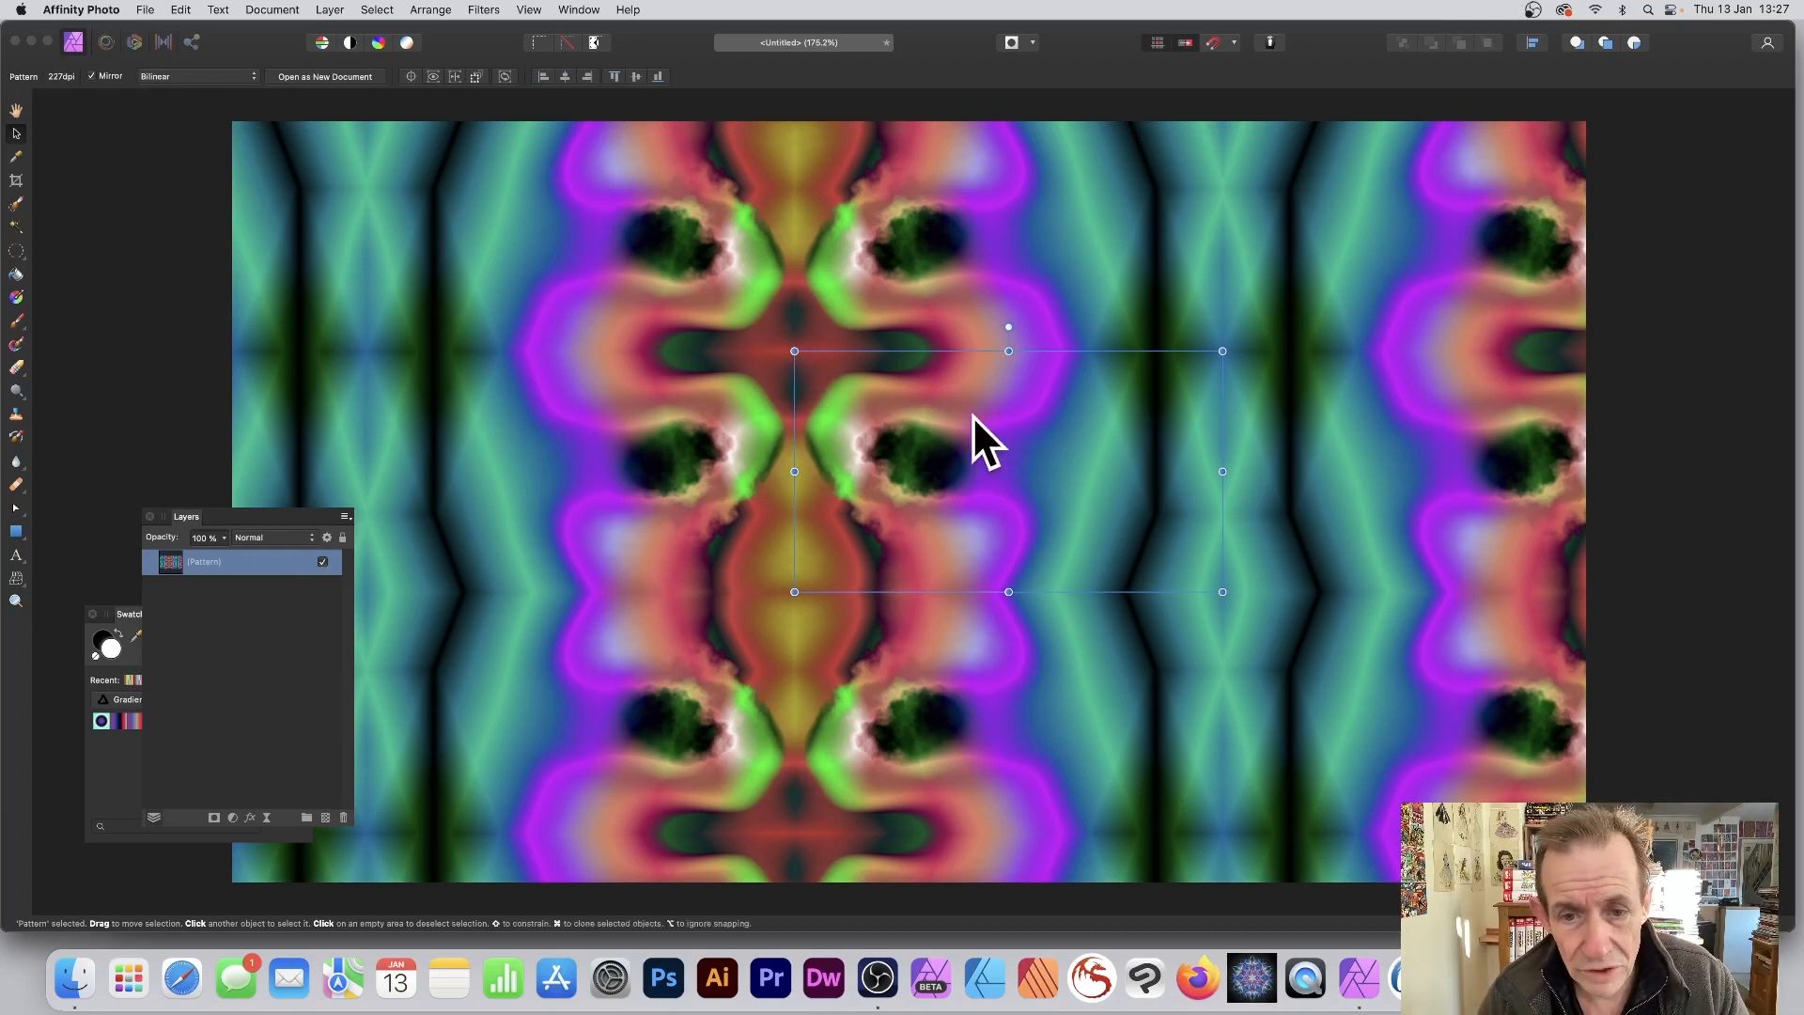
Step: Shift the merged pattern slightly up and to the left and repeat the Liquify filter on it
{"action": "left_click_drag", "start_coordinate": [938, 415], "coordinate": [874, 391]}
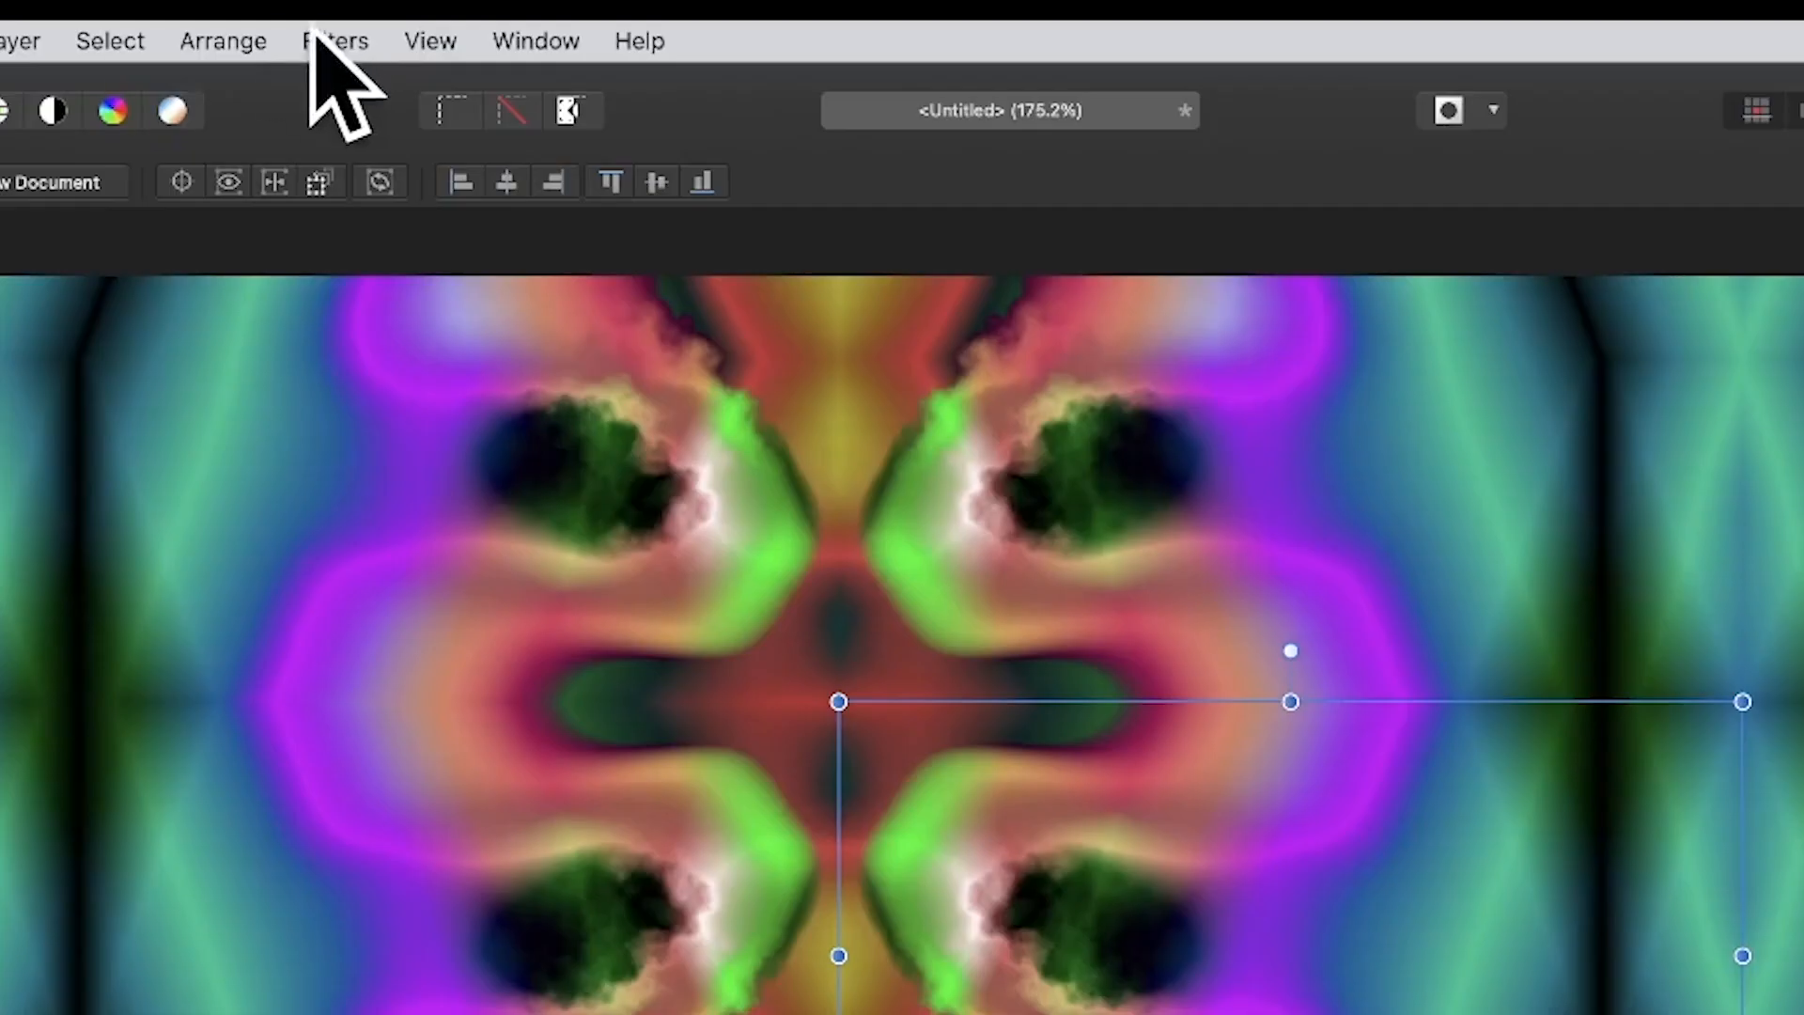
{"action": "left_click", "coordinate": [484, 11]}
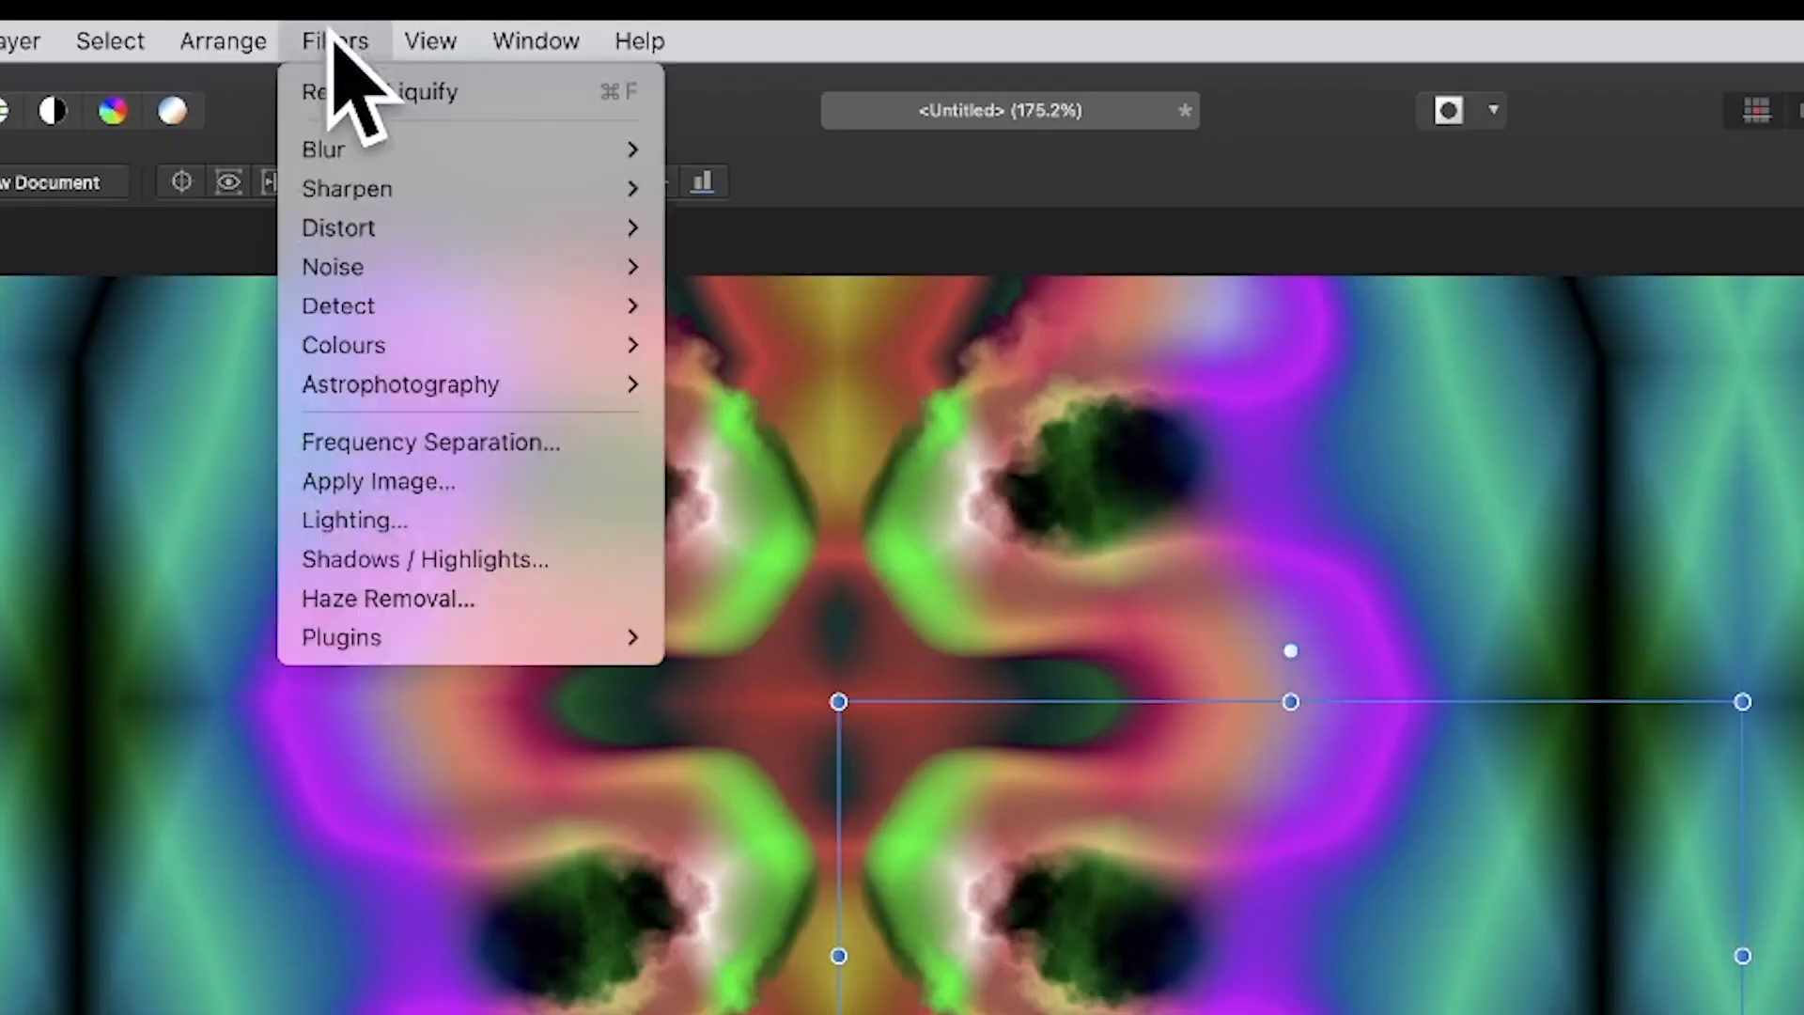
{"action": "left_click", "coordinate": [455, 94]}
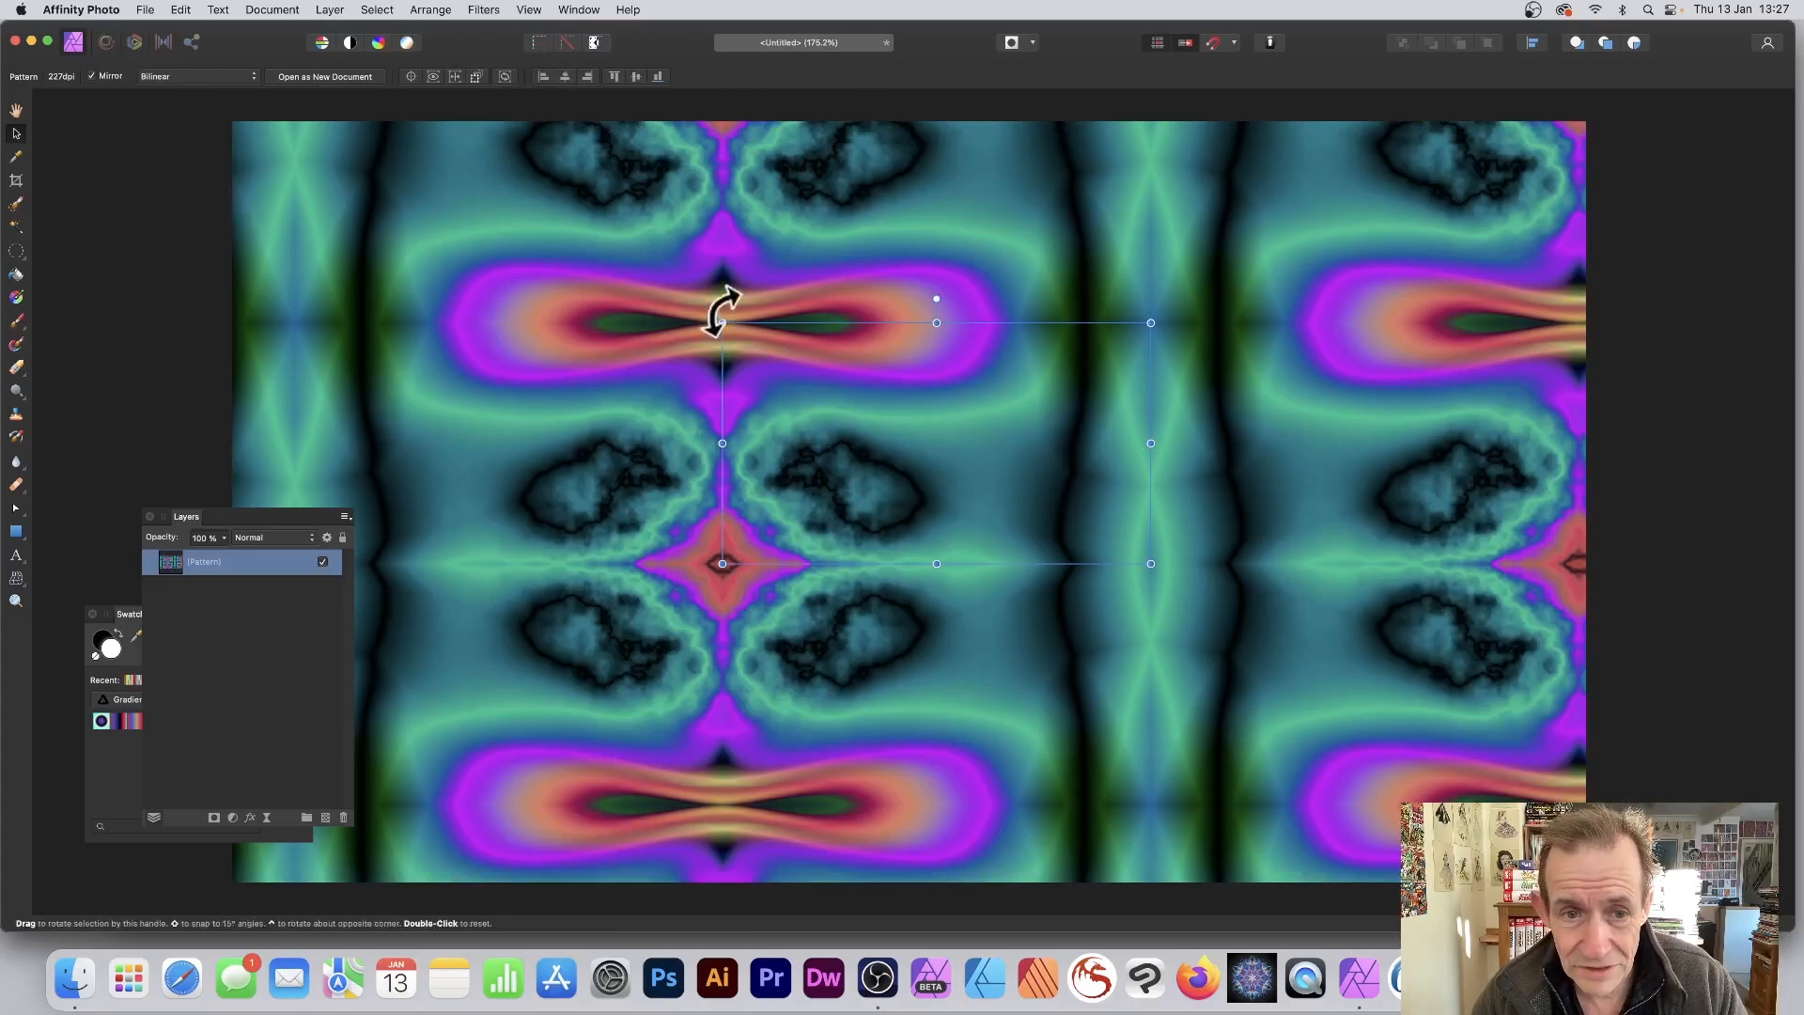
Step: Rotate the pattern tile clockwise so its bands run diagonally, and repeat the Liquify filter
{"action": "mouse_move", "coordinate": [722, 318]}
{"action": "left_mouse_down"}
{"action": "mouse_move", "coordinate": [890, 222]}
{"action": "mouse_move", "coordinate": [955, 221]}
{"action": "left_mouse_up"}
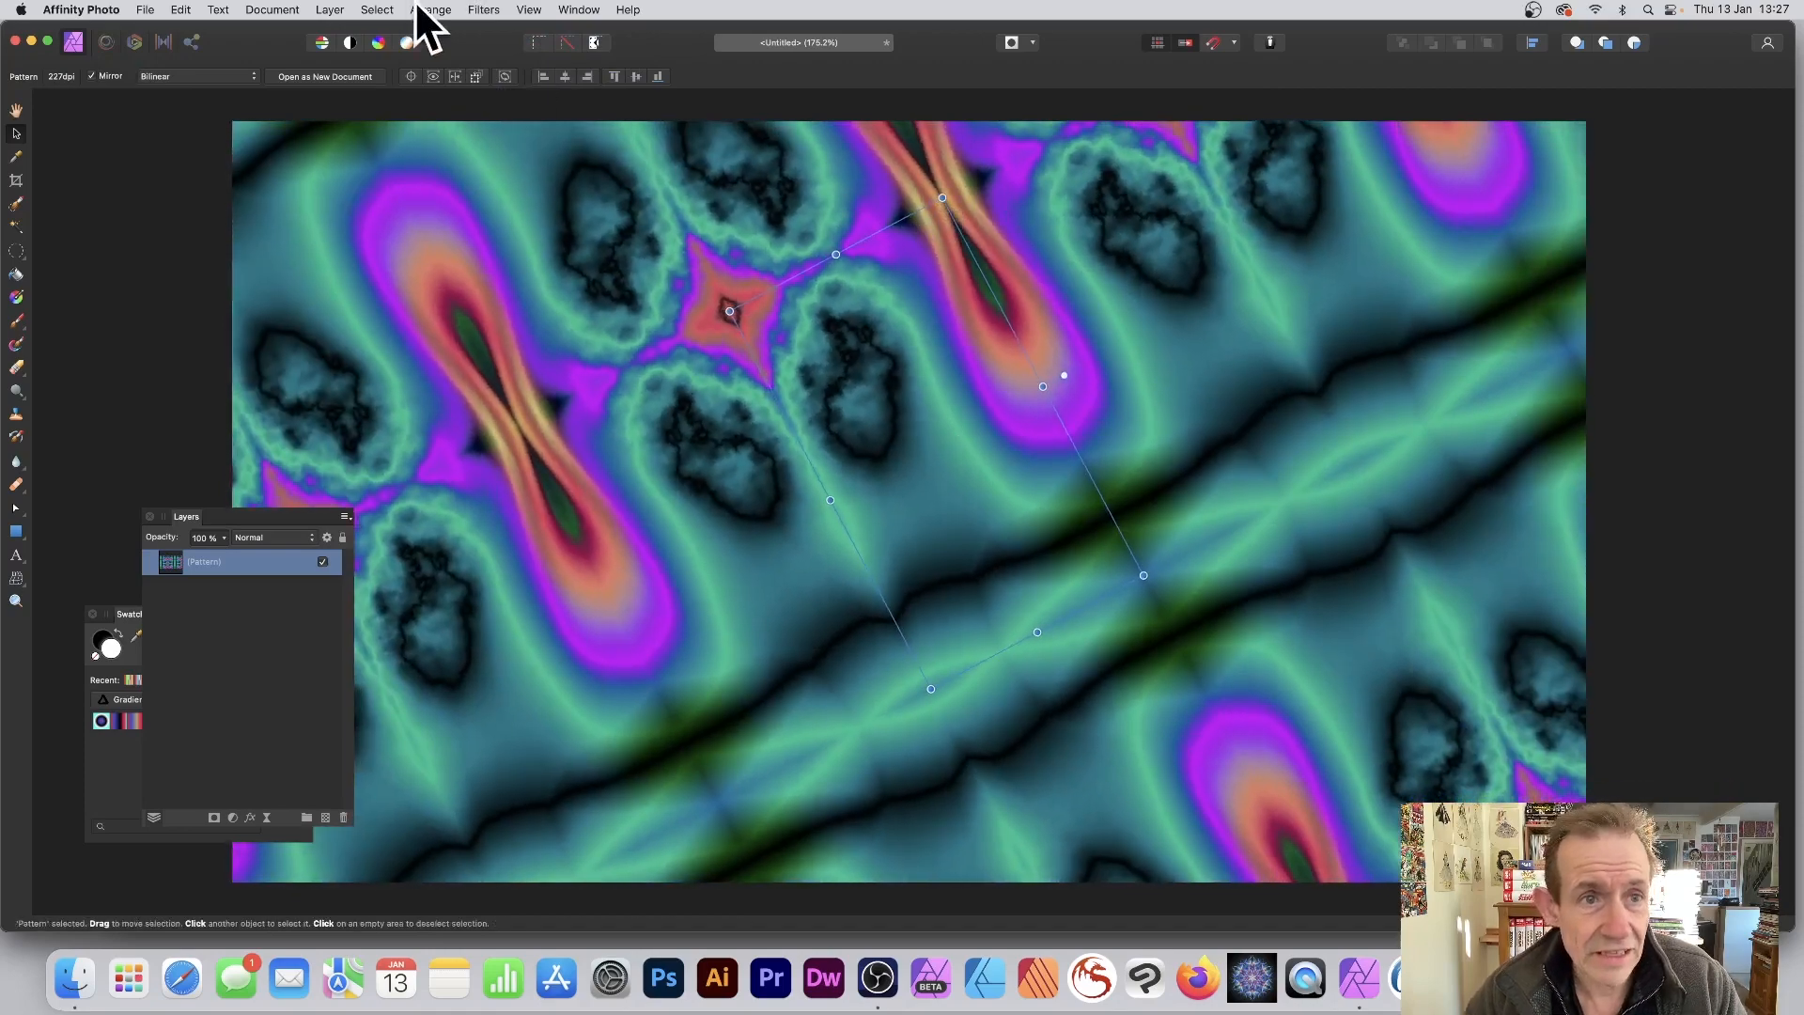
{"action": "left_click", "coordinate": [484, 10]}
{"action": "left_click", "coordinate": [495, 35]}
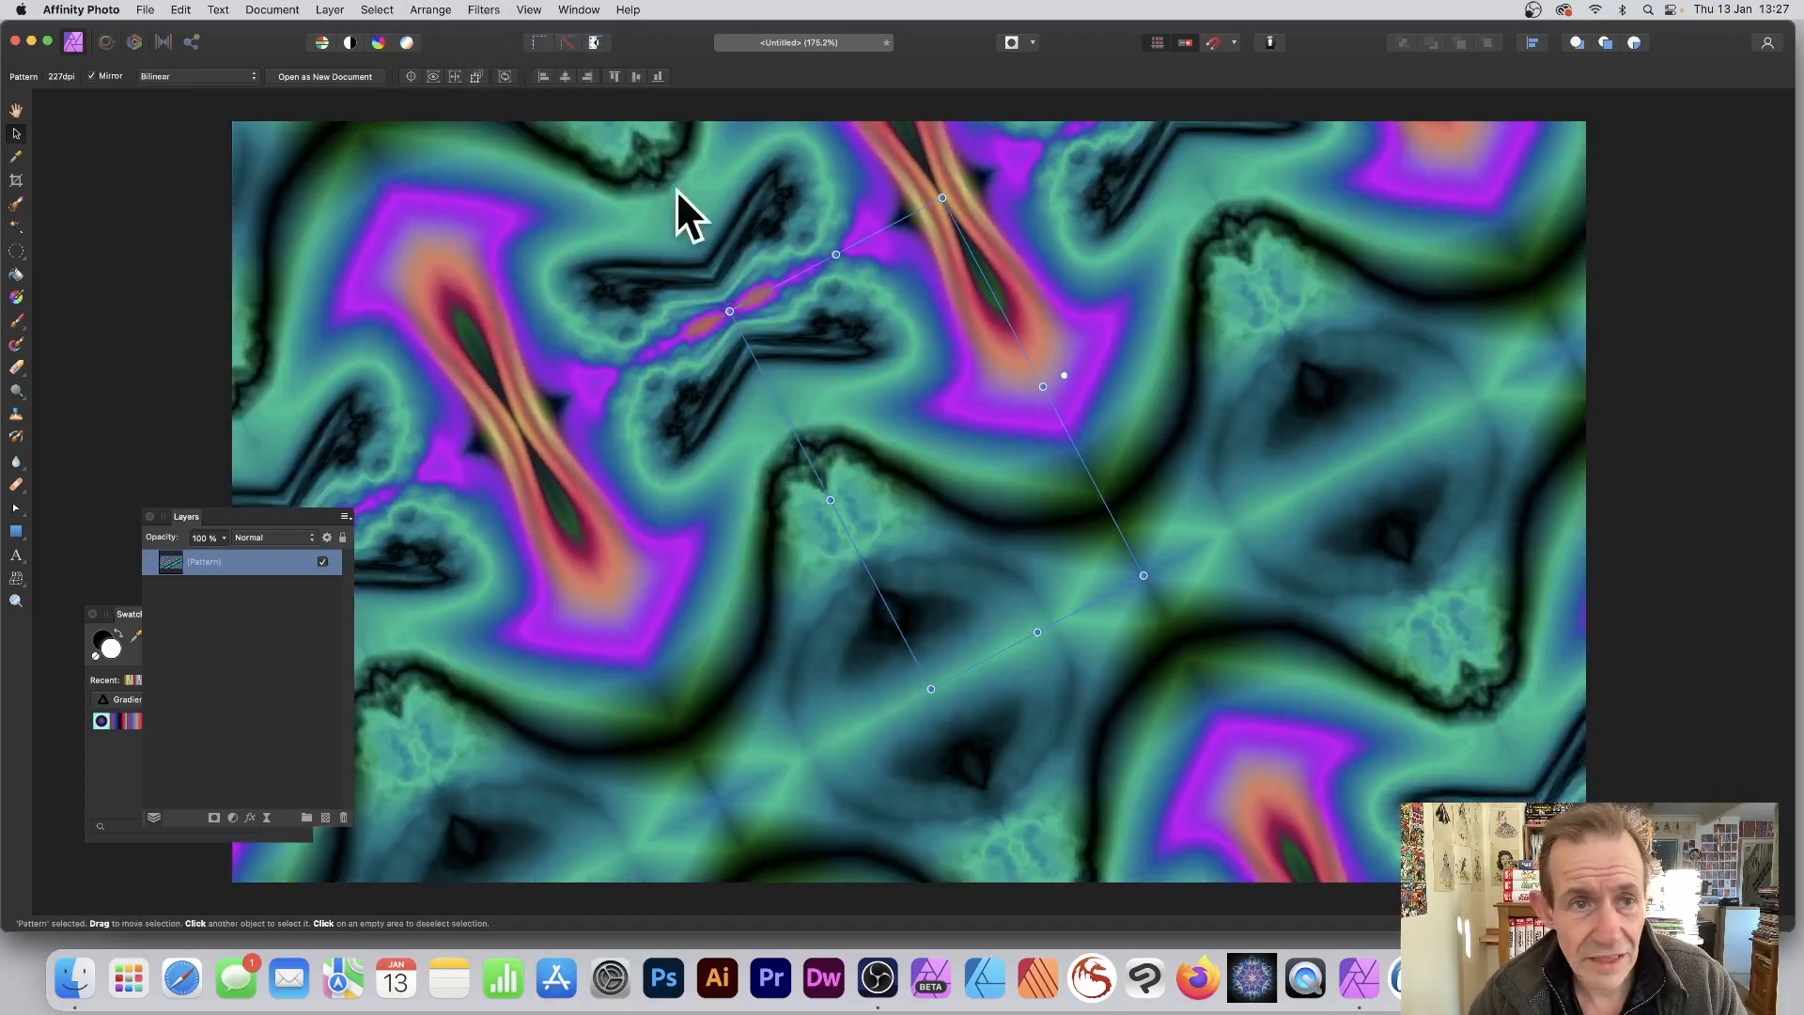
Step: Scale the rotated tile down to 280 dpi, repeat the Liquify filter, and reduce the tile further to 343 dpi
{"action": "left_click_drag", "start_coordinate": [941, 198], "coordinate": [940, 290]}
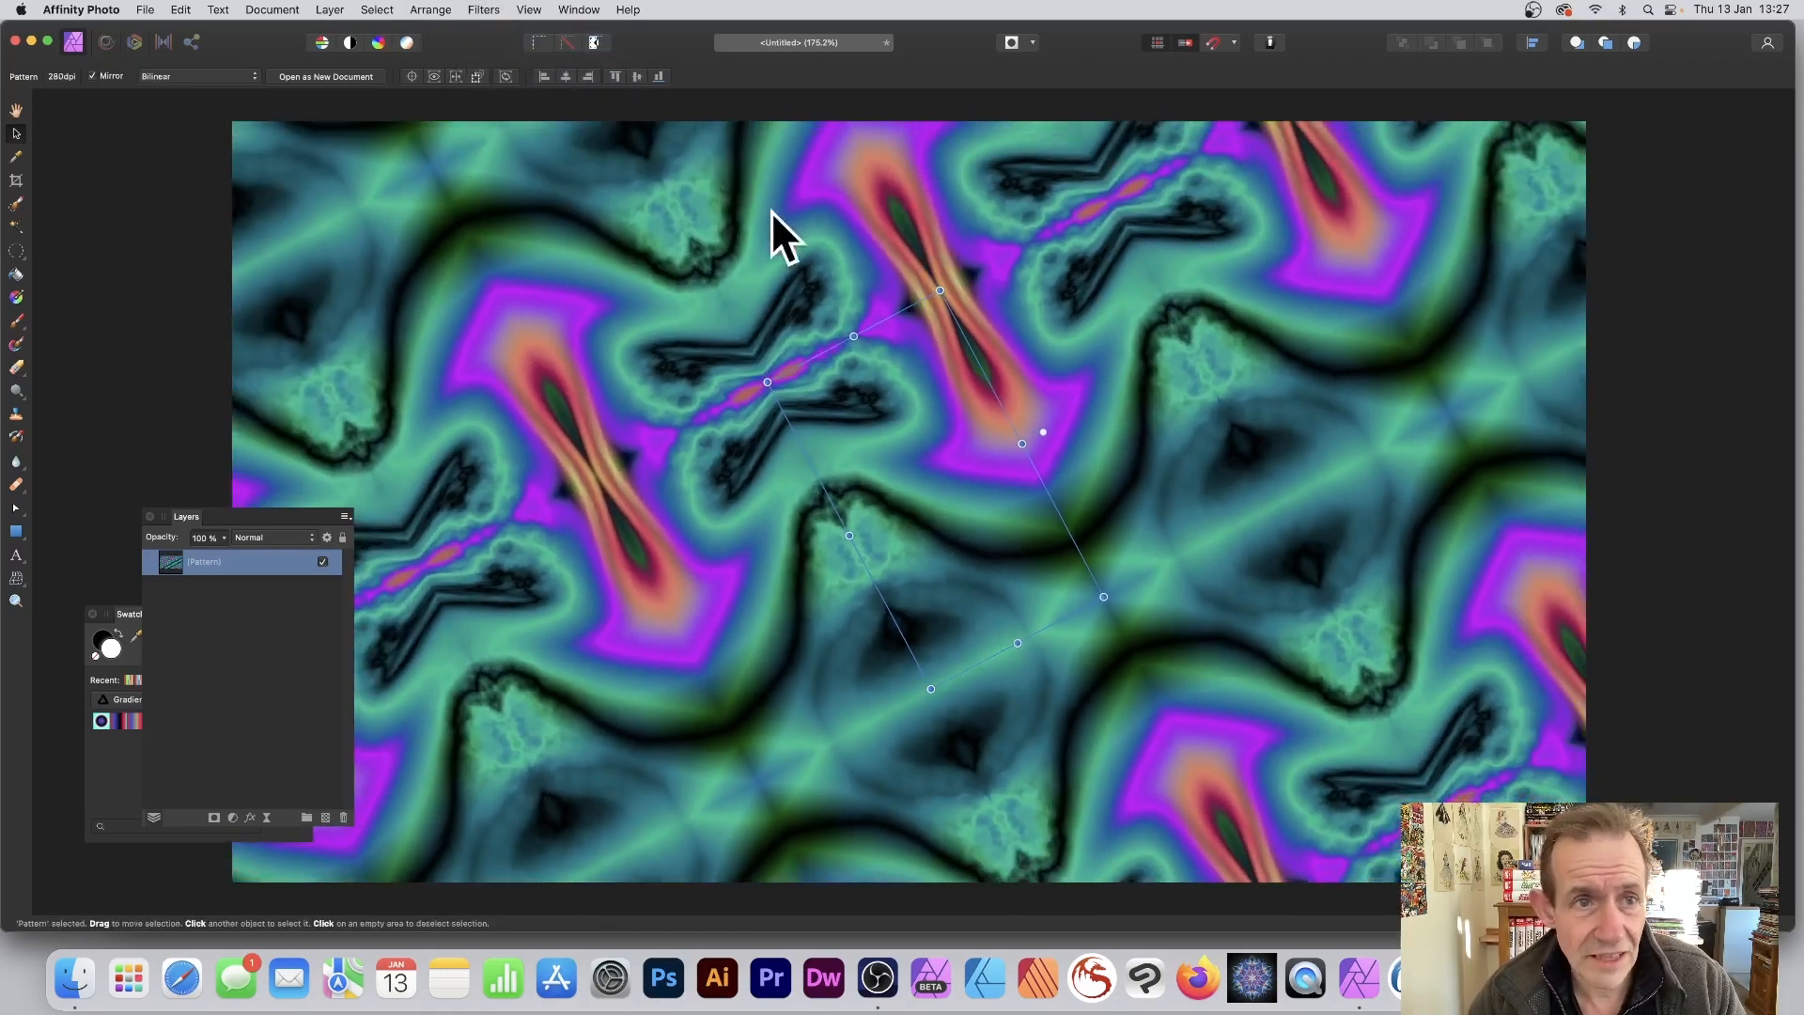
{"action": "left_click", "coordinate": [487, 12]}
{"action": "left_click", "coordinate": [489, 32]}
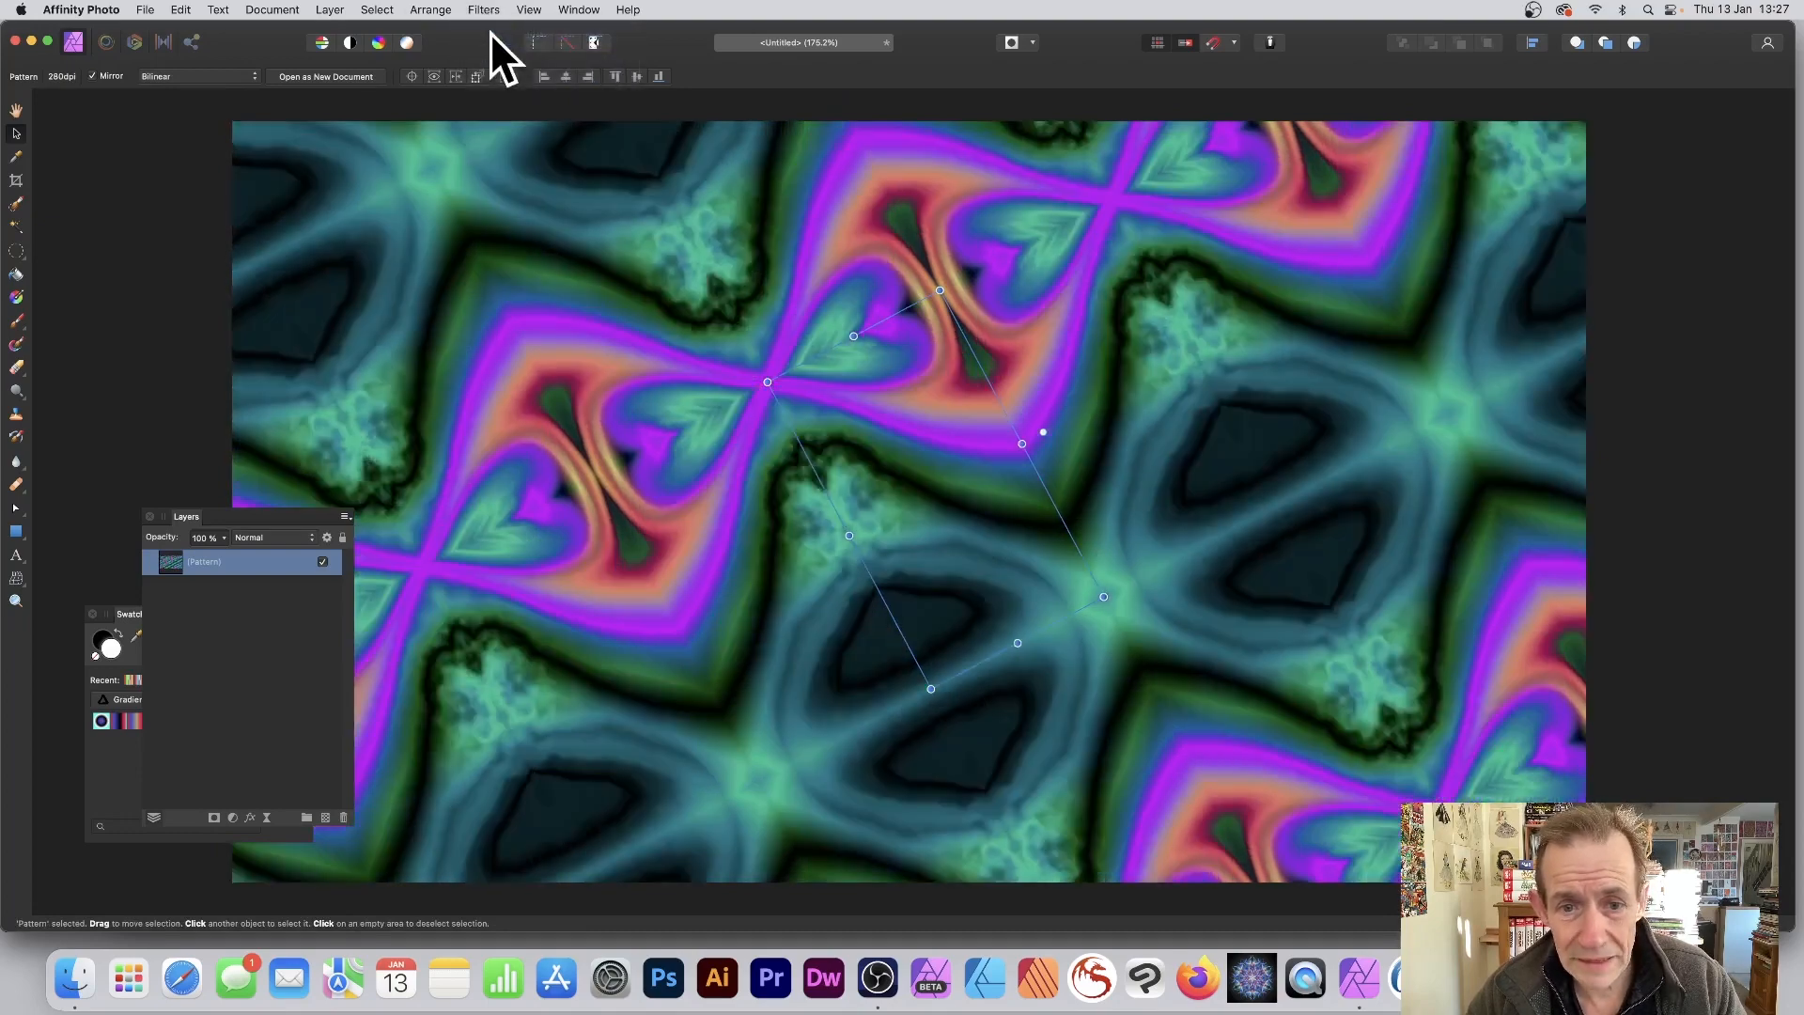
{"action": "left_click_drag", "start_coordinate": [941, 292], "coordinate": [894, 422]}
Step: Try another repeat of the Liquify filter on the reduced diagonal pattern, and undo it
{"action": "left_click", "coordinate": [484, 10]}
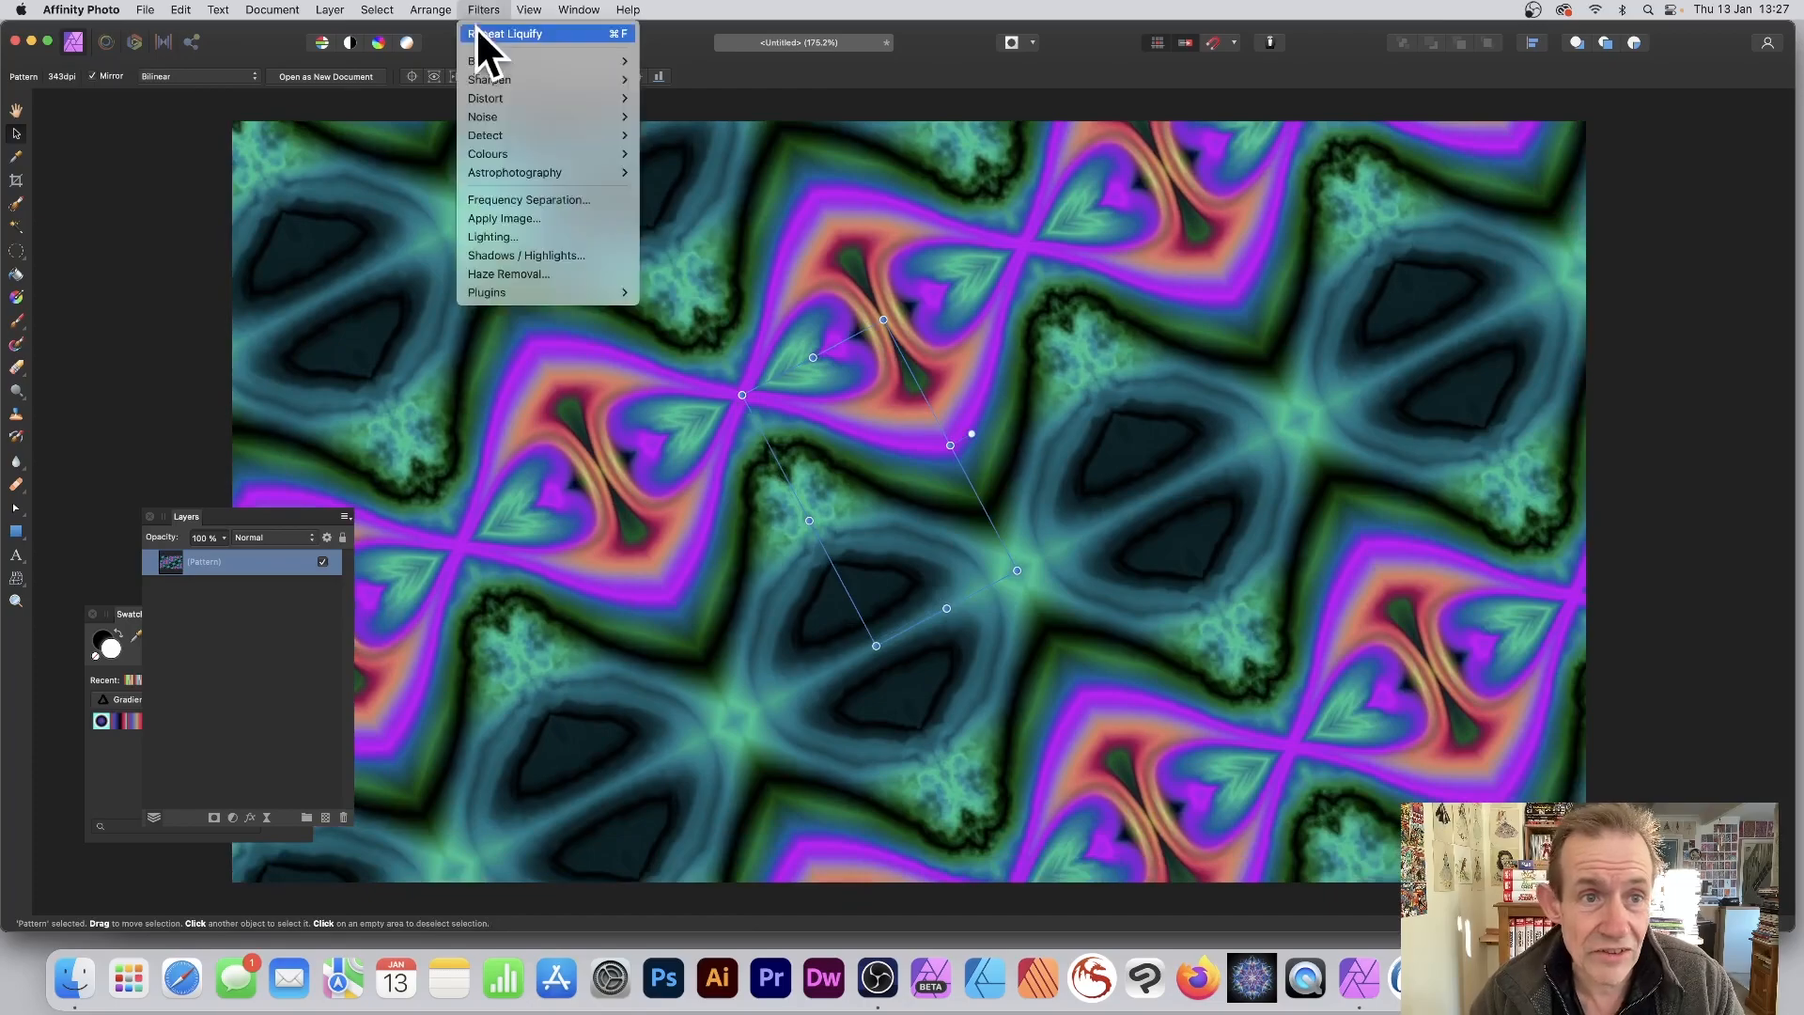
{"action": "left_click", "coordinate": [478, 34]}
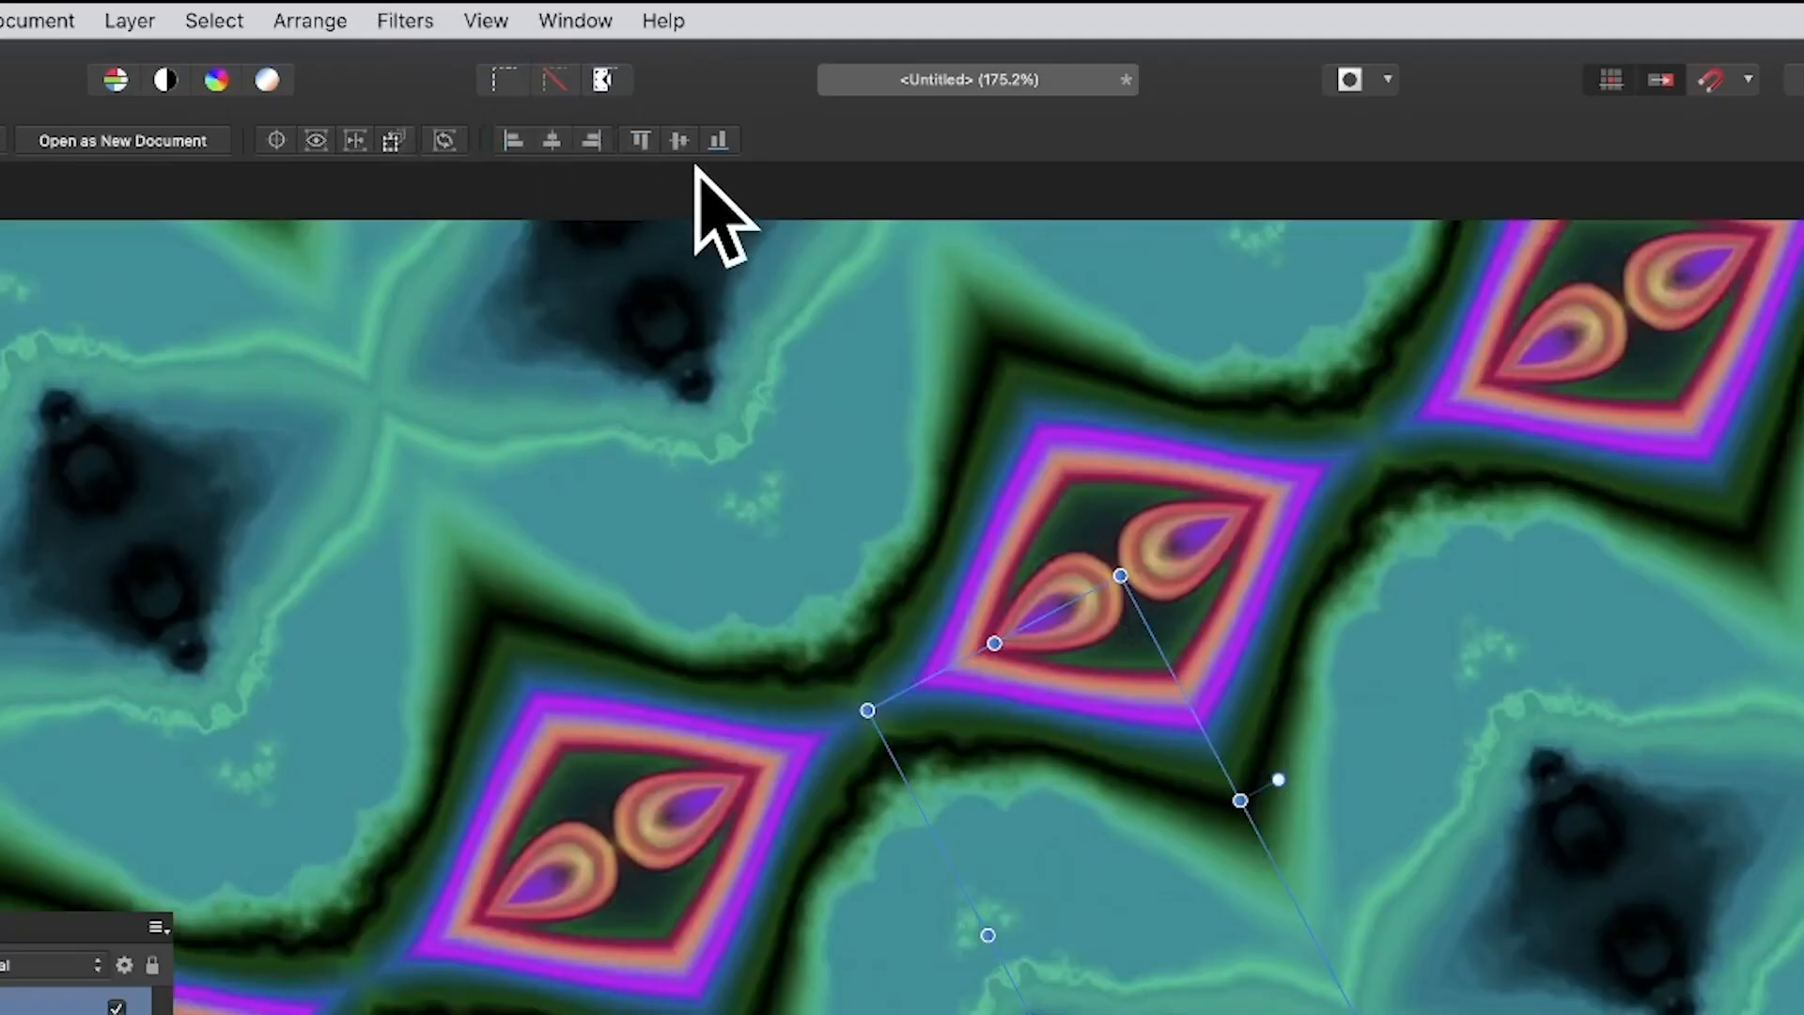
{"action": "key", "text": "super+f"}
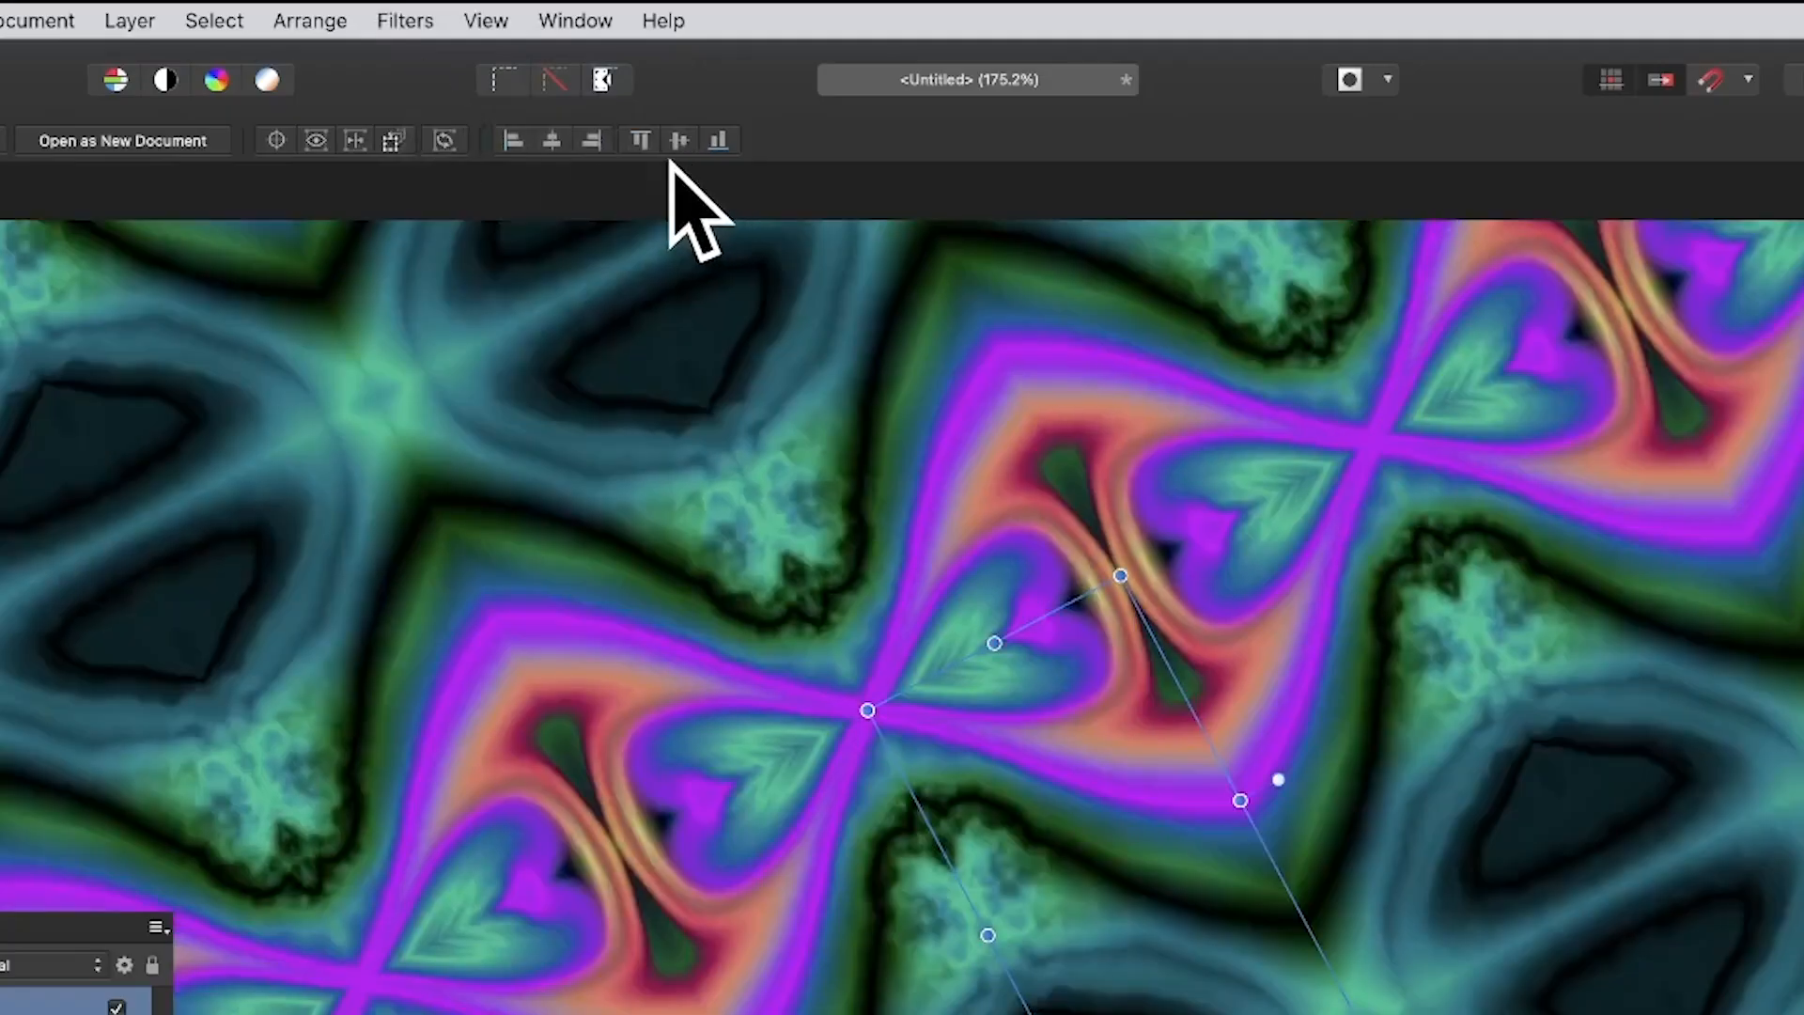
Step: Duplicate the diagonal pattern layer and shift the copy down and to the left
{"action": "left_click", "coordinate": [129, 19]}
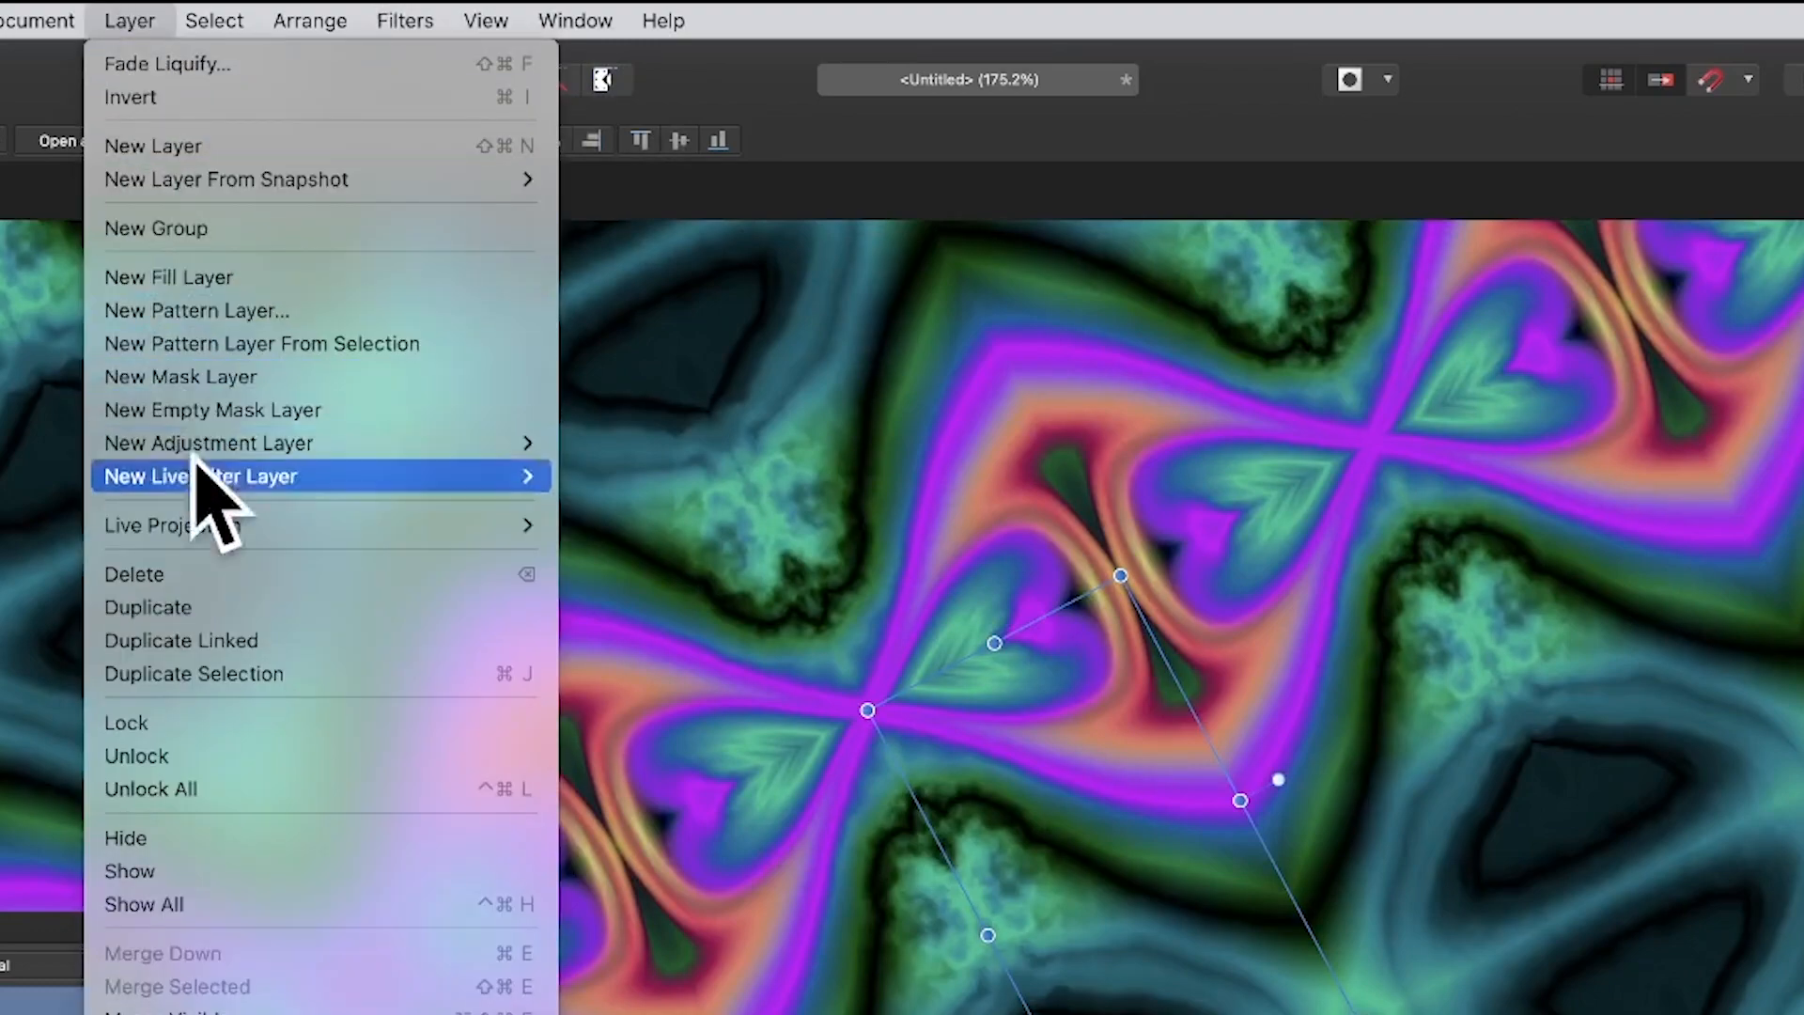
{"action": "left_click", "coordinate": [287, 609]}
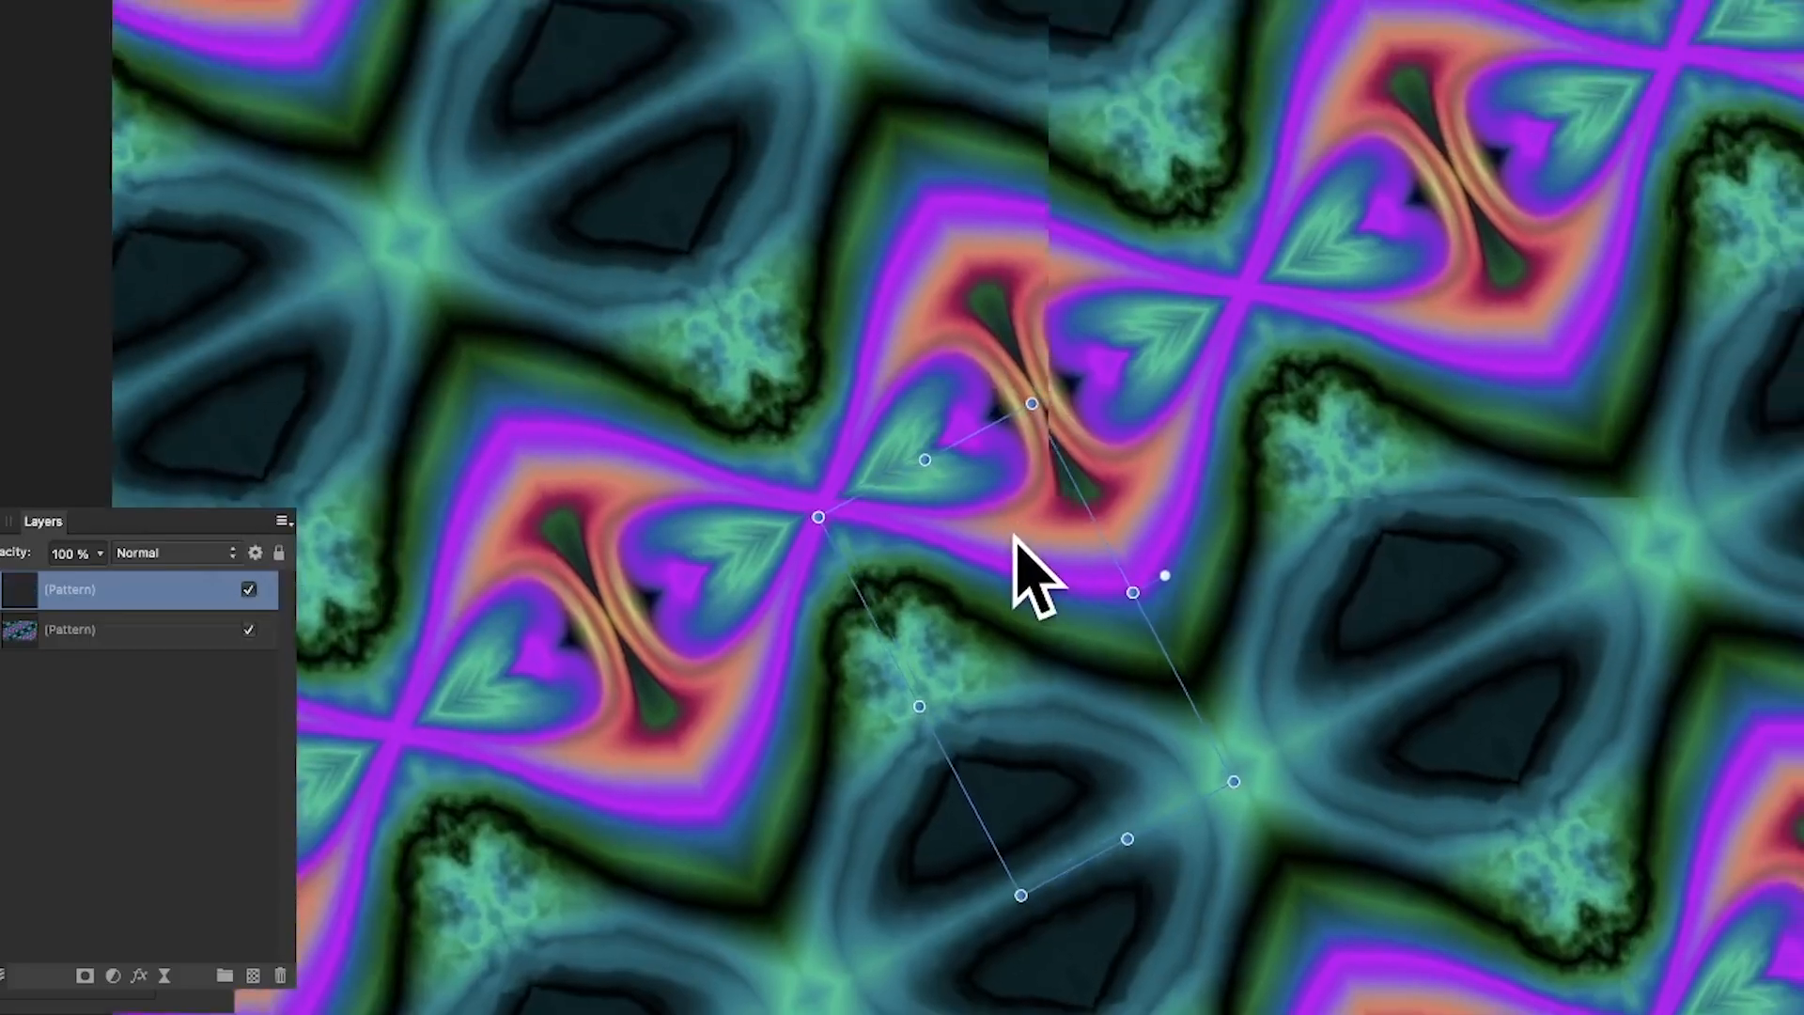
{"action": "left_click_drag", "start_coordinate": [1015, 536], "coordinate": [918, 685]}
Step: Set the duplicated pattern layer's blend mode to Difference and offset it down and to the right over the original
{"action": "left_click_drag", "start_coordinate": [160, 521], "coordinate": [191, 162]}
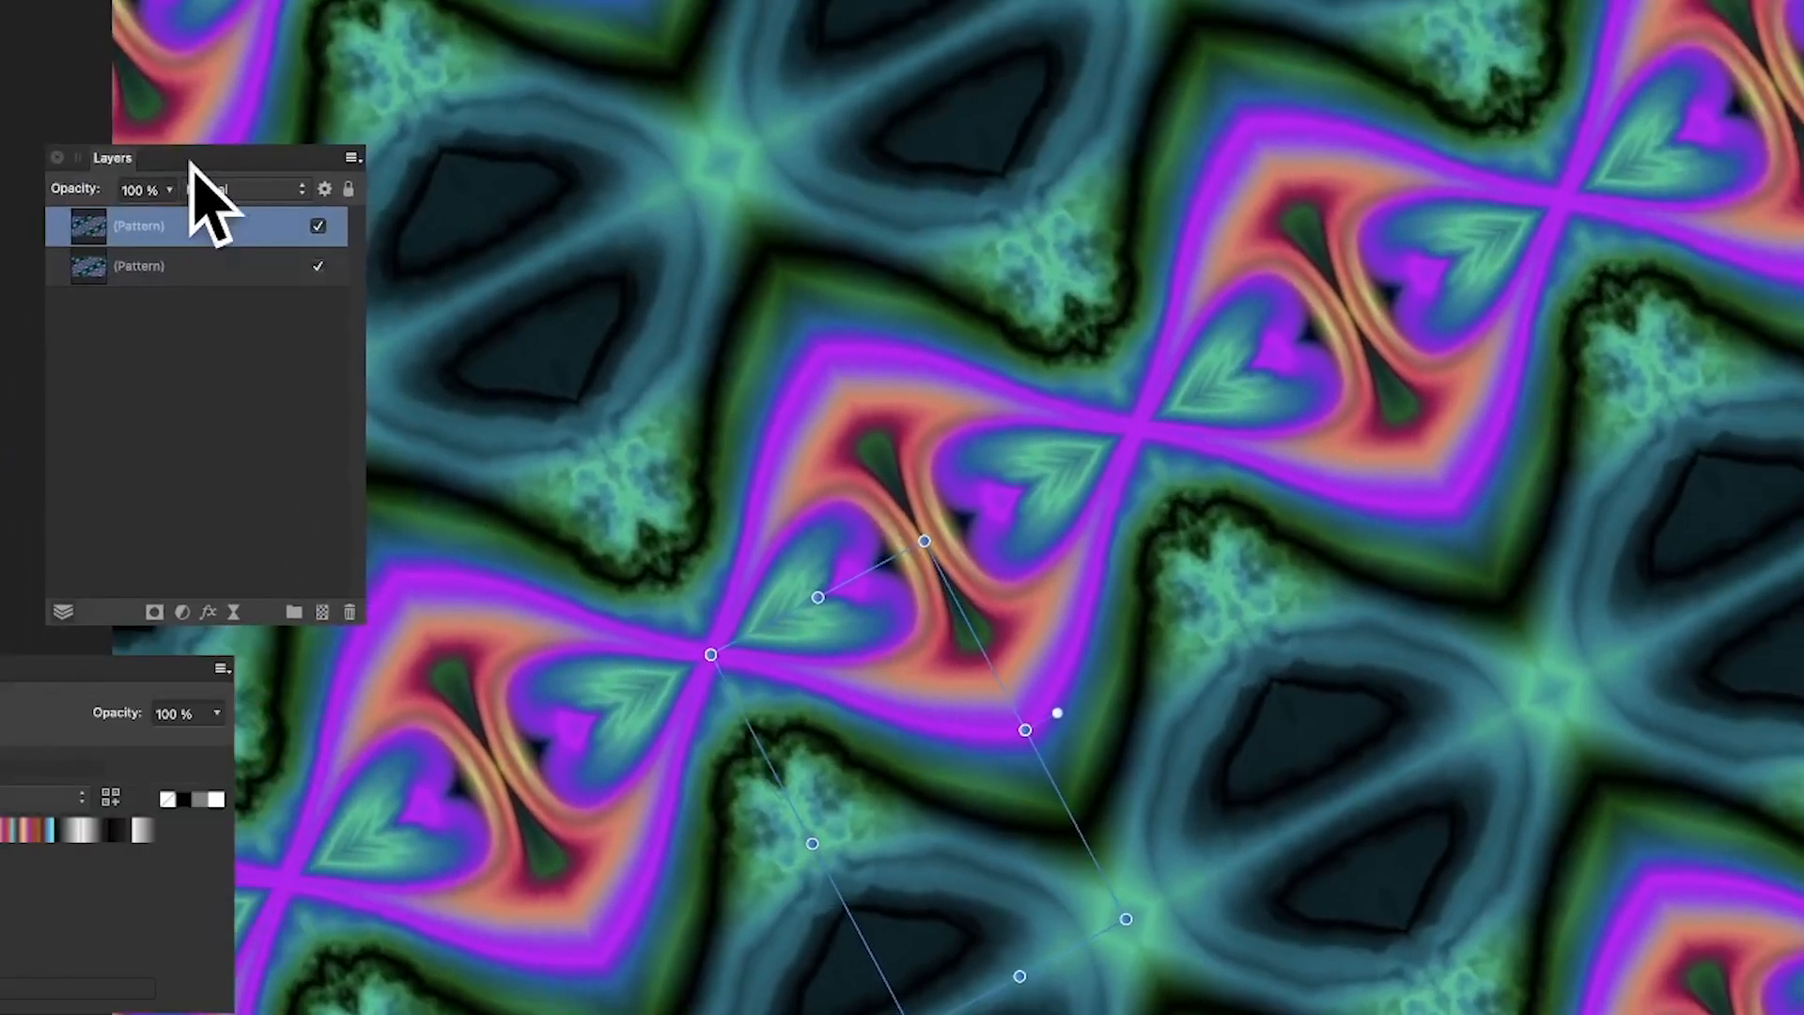
{"action": "left_click", "coordinate": [218, 189]}
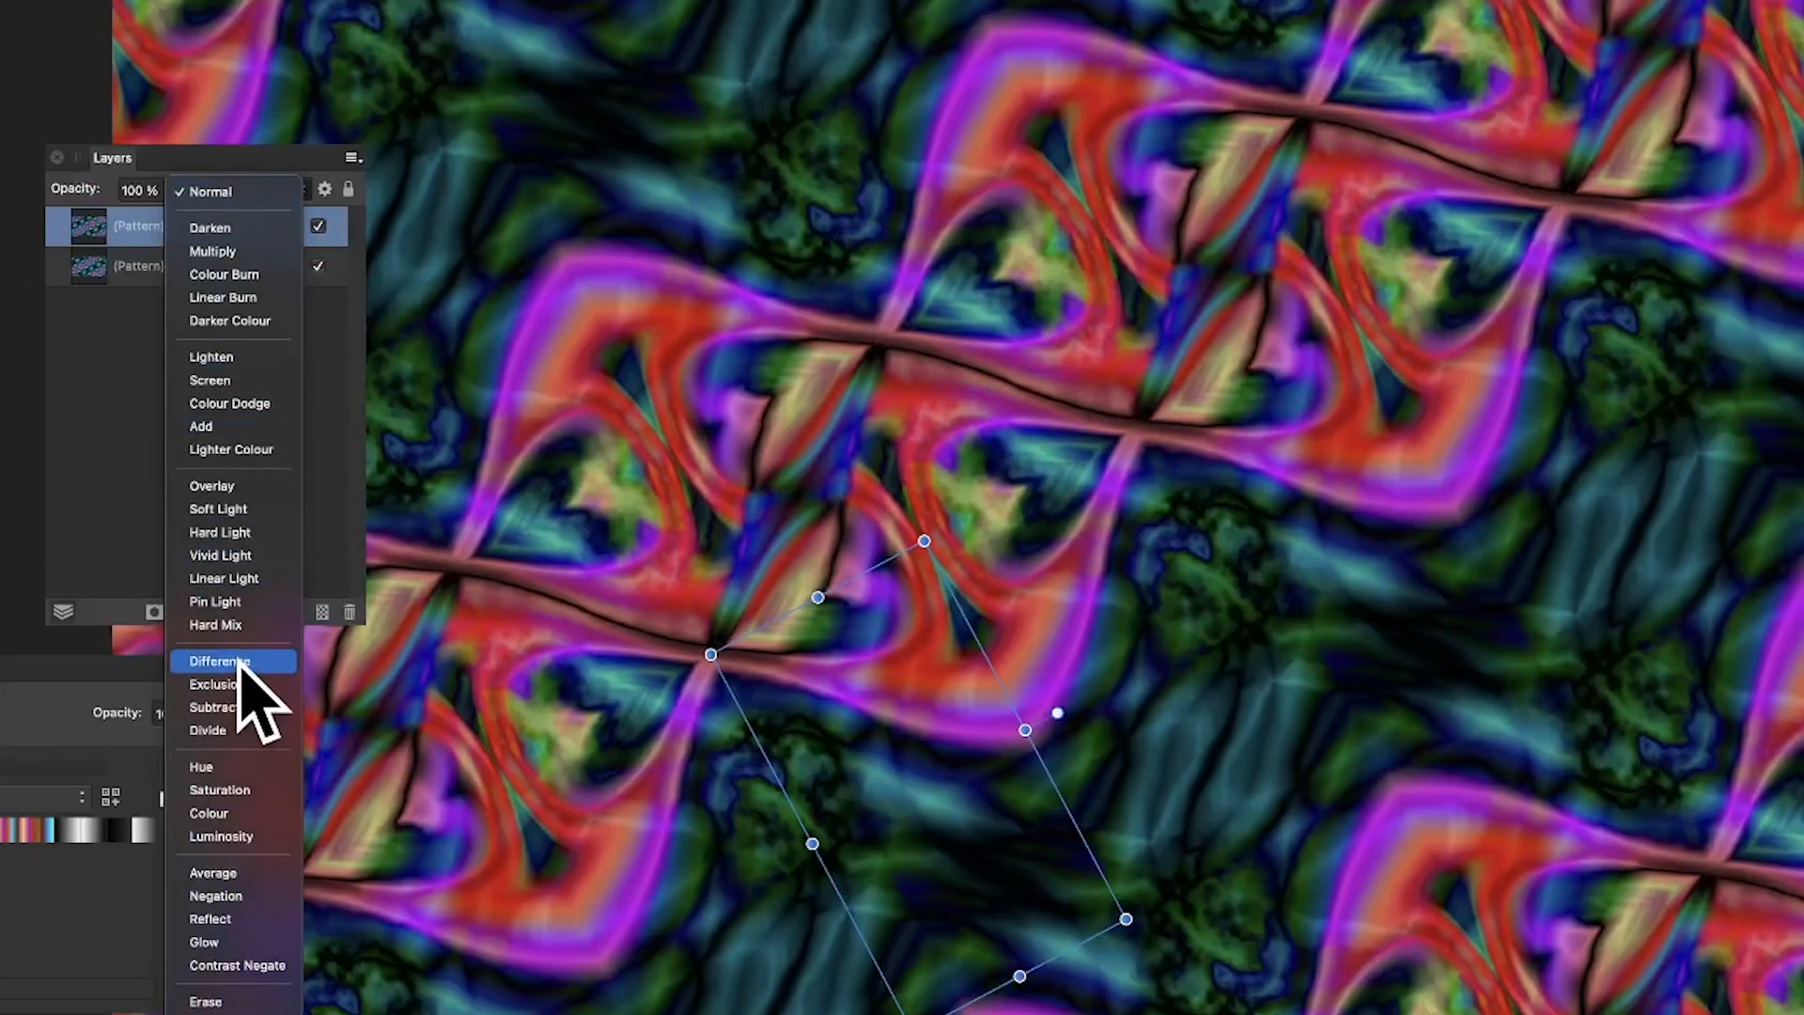
{"action": "left_click", "coordinate": [241, 662]}
{"action": "left_click_drag", "start_coordinate": [955, 645], "coordinate": [1092, 763]}
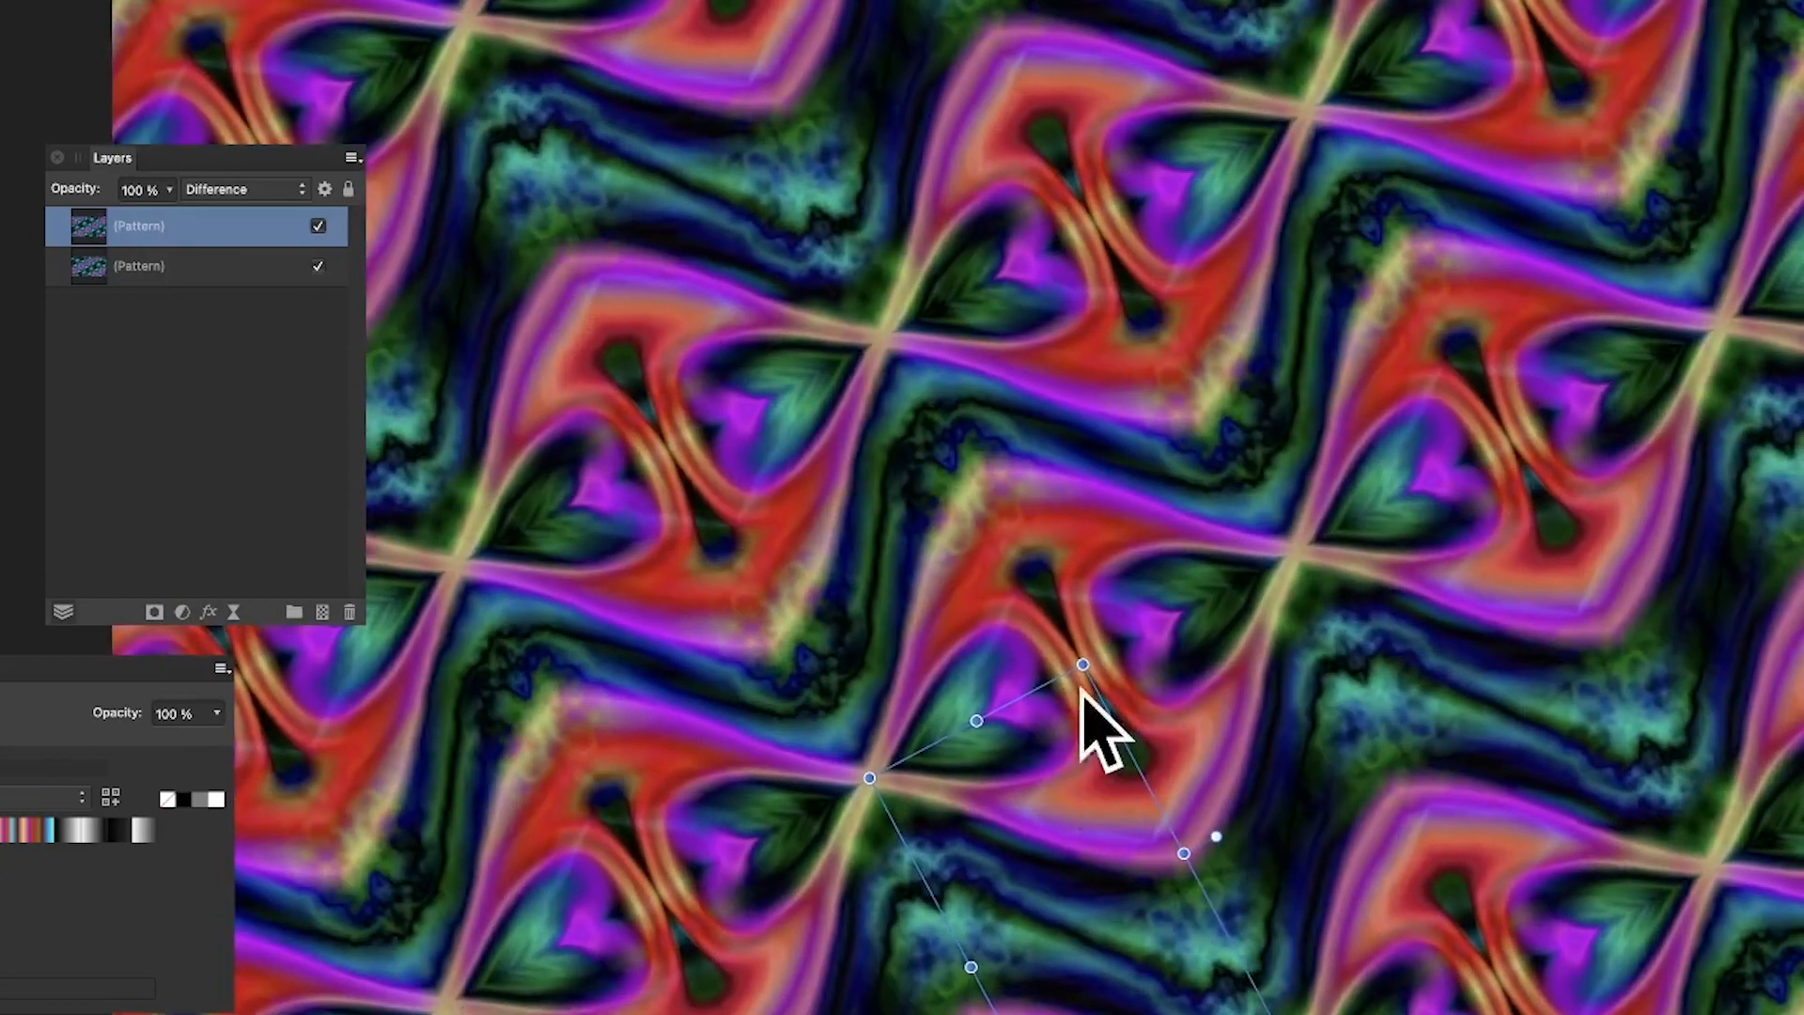
Step: Select both pattern layers and merge the visible artwork into a new pixel layer
{"action": "left_click", "coordinate": [147, 268], "text": "shift"}
{"action": "left_click", "coordinate": [142, 14]}
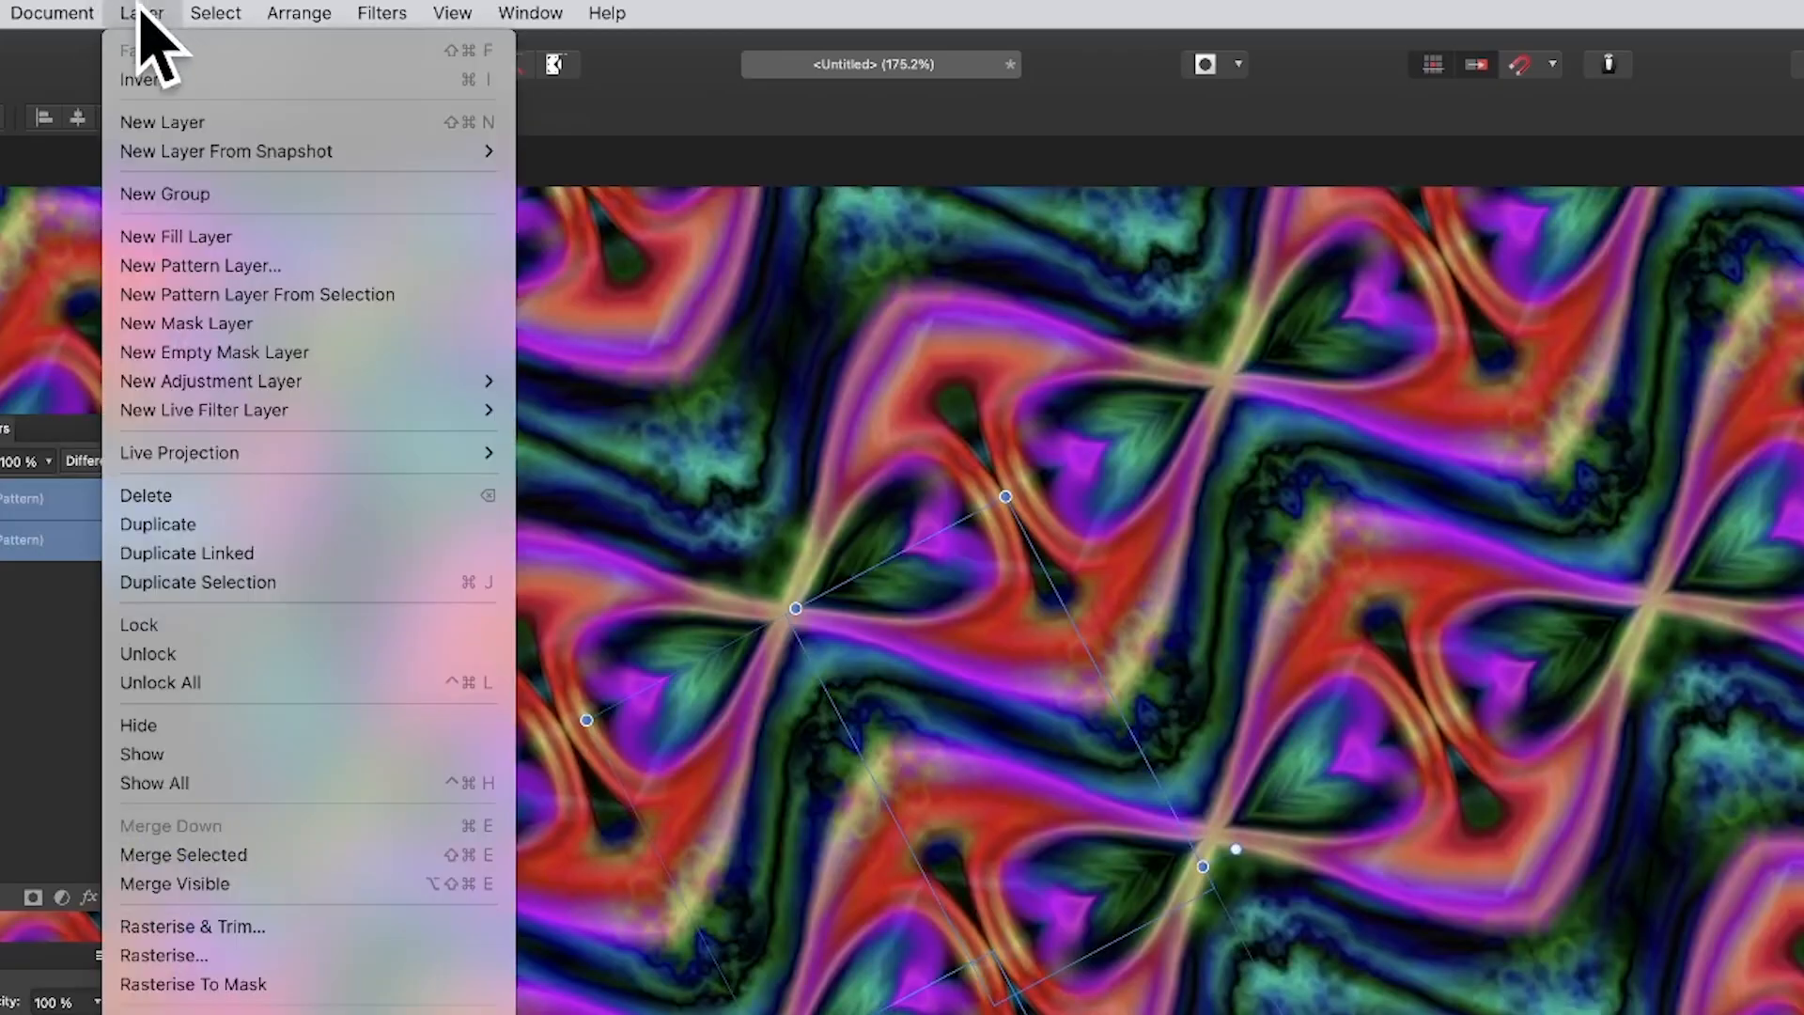
{"action": "left_click", "coordinate": [226, 883]}
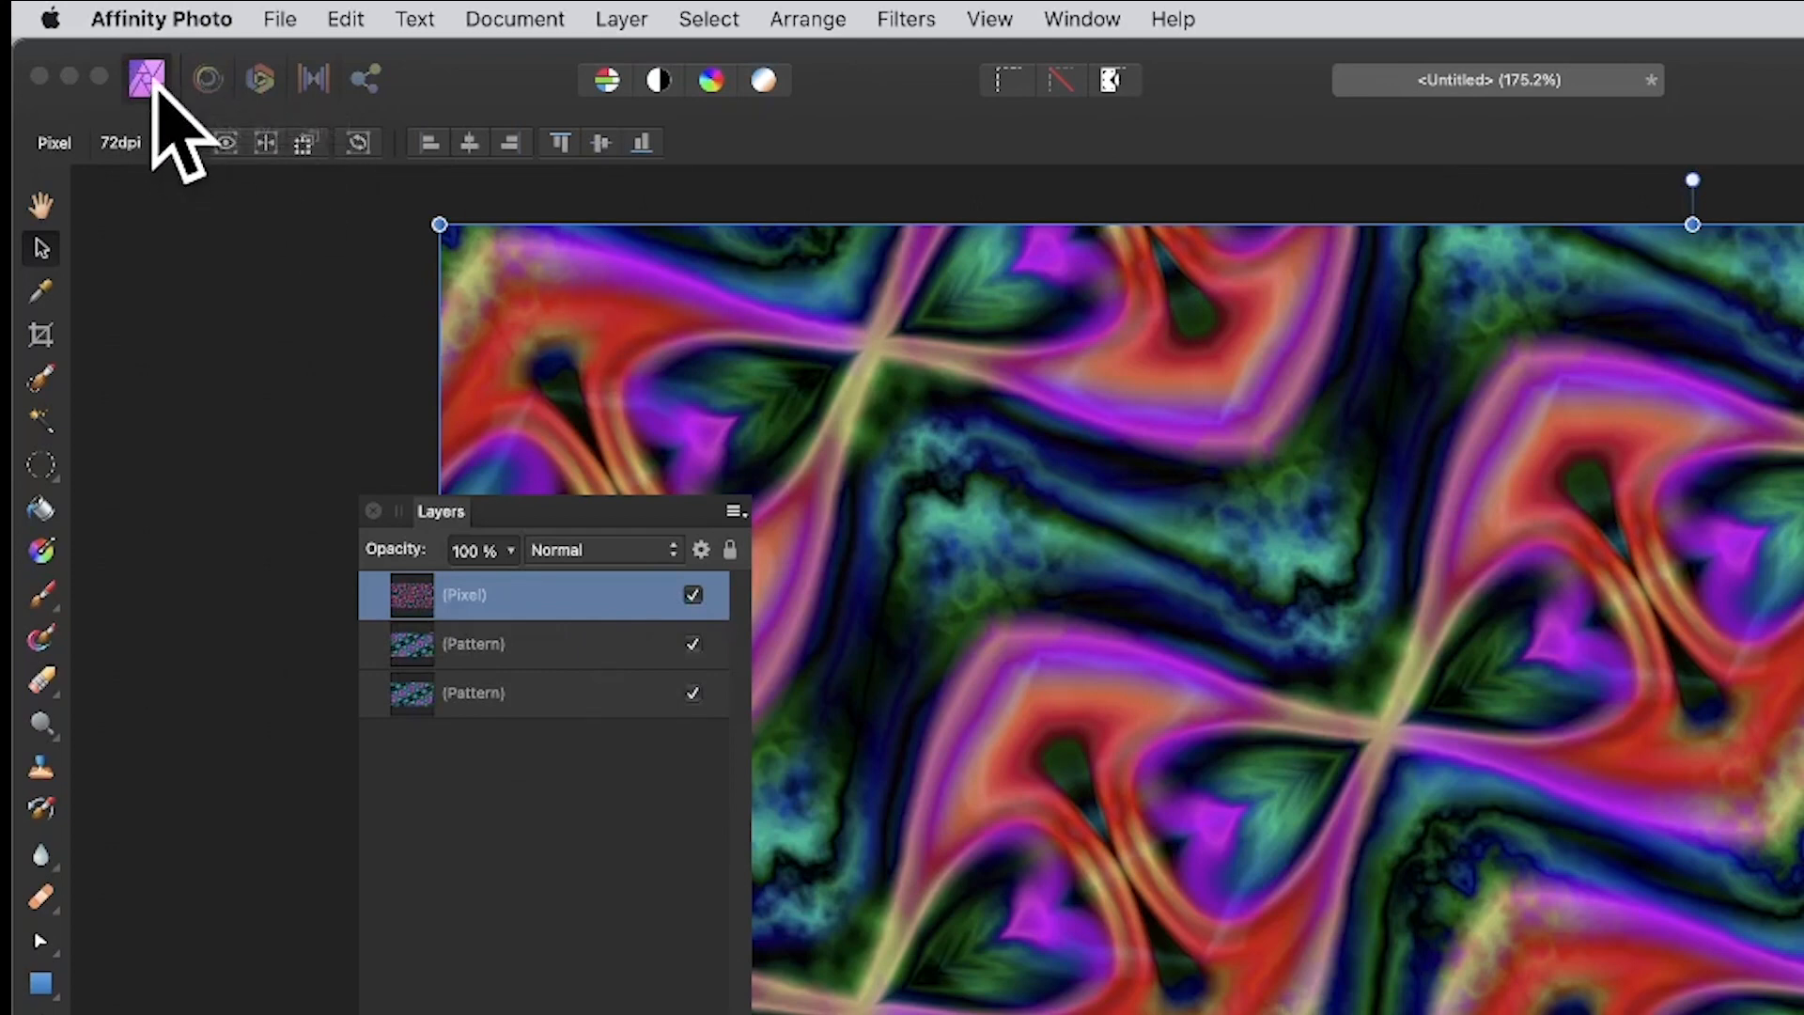
Step: Push the centre of the merged pixel layer into flowing curves with Liquify and apply the distortion
{"action": "left_click", "coordinate": [207, 79]}
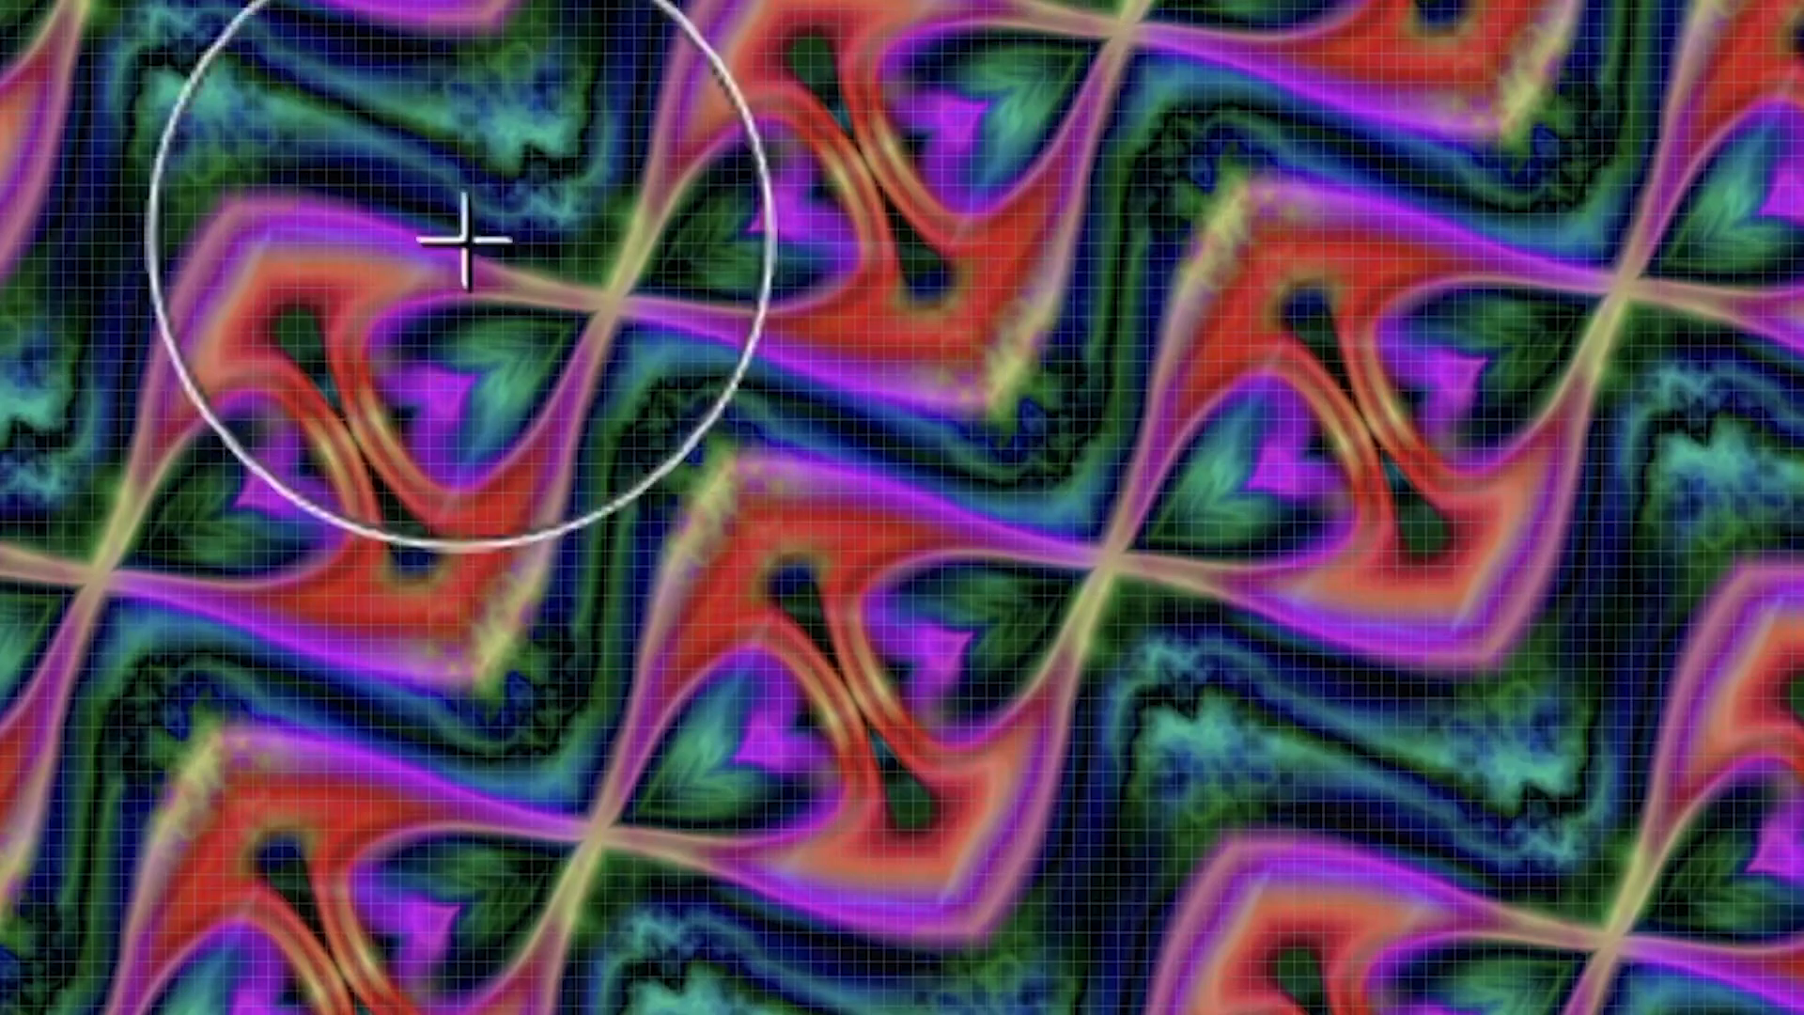
{"action": "mouse_move", "coordinate": [1066, 488]}
{"action": "left_mouse_down"}
{"action": "mouse_move", "coordinate": [715, 245]}
{"action": "mouse_move", "coordinate": [563, 175]}
{"action": "mouse_move", "coordinate": [1165, 620]}
{"action": "mouse_move", "coordinate": [834, 318]}
{"action": "mouse_move", "coordinate": [1229, 654]}
{"action": "mouse_move", "coordinate": [928, 223]}
{"action": "mouse_move", "coordinate": [1116, 589]}
{"action": "mouse_move", "coordinate": [850, 148]}
{"action": "mouse_move", "coordinate": [1041, 536]}
{"action": "mouse_move", "coordinate": [908, 282]}
{"action": "mouse_move", "coordinate": [965, 241]}
{"action": "mouse_move", "coordinate": [824, 31]}
{"action": "mouse_move", "coordinate": [913, 396]}
{"action": "mouse_move", "coordinate": [862, 174]}
{"action": "mouse_move", "coordinate": [1229, 248]}
{"action": "mouse_move", "coordinate": [1283, 364]}
{"action": "mouse_move", "coordinate": [1235, 95]}
{"action": "mouse_move", "coordinate": [1326, 277]}
{"action": "mouse_move", "coordinate": [1098, 86]}
{"action": "mouse_move", "coordinate": [1278, 200]}
{"action": "mouse_move", "coordinate": [1308, 272]}
{"action": "mouse_move", "coordinate": [1200, 99]}
{"action": "mouse_move", "coordinate": [1273, 208]}
{"action": "mouse_move", "coordinate": [1269, 334]}
{"action": "mouse_move", "coordinate": [1378, 402]}
{"action": "mouse_move", "coordinate": [1219, 151]}
{"action": "mouse_move", "coordinate": [1393, 583]}
{"action": "mouse_move", "coordinate": [1460, 600]}
{"action": "mouse_move", "coordinate": [1376, 459]}
{"action": "mouse_move", "coordinate": [1548, 727]}
{"action": "mouse_move", "coordinate": [1533, 719]}
{"action": "mouse_move", "coordinate": [1406, 487]}
{"action": "mouse_move", "coordinate": [1563, 736]}
{"action": "mouse_move", "coordinate": [1054, 445]}
{"action": "mouse_move", "coordinate": [606, 267]}
{"action": "mouse_move", "coordinate": [1284, 859]}
{"action": "mouse_move", "coordinate": [727, 783]}
{"action": "mouse_move", "coordinate": [658, 838]}
{"action": "mouse_move", "coordinate": [669, 919]}
{"action": "mouse_move", "coordinate": [512, 723]}
{"action": "mouse_move", "coordinate": [413, 470]}
{"action": "mouse_move", "coordinate": [658, 986]}
{"action": "mouse_move", "coordinate": [504, 516]}
{"action": "mouse_move", "coordinate": [664, 891]}
{"action": "mouse_move", "coordinate": [495, 527]}
{"action": "left_mouse_up"}
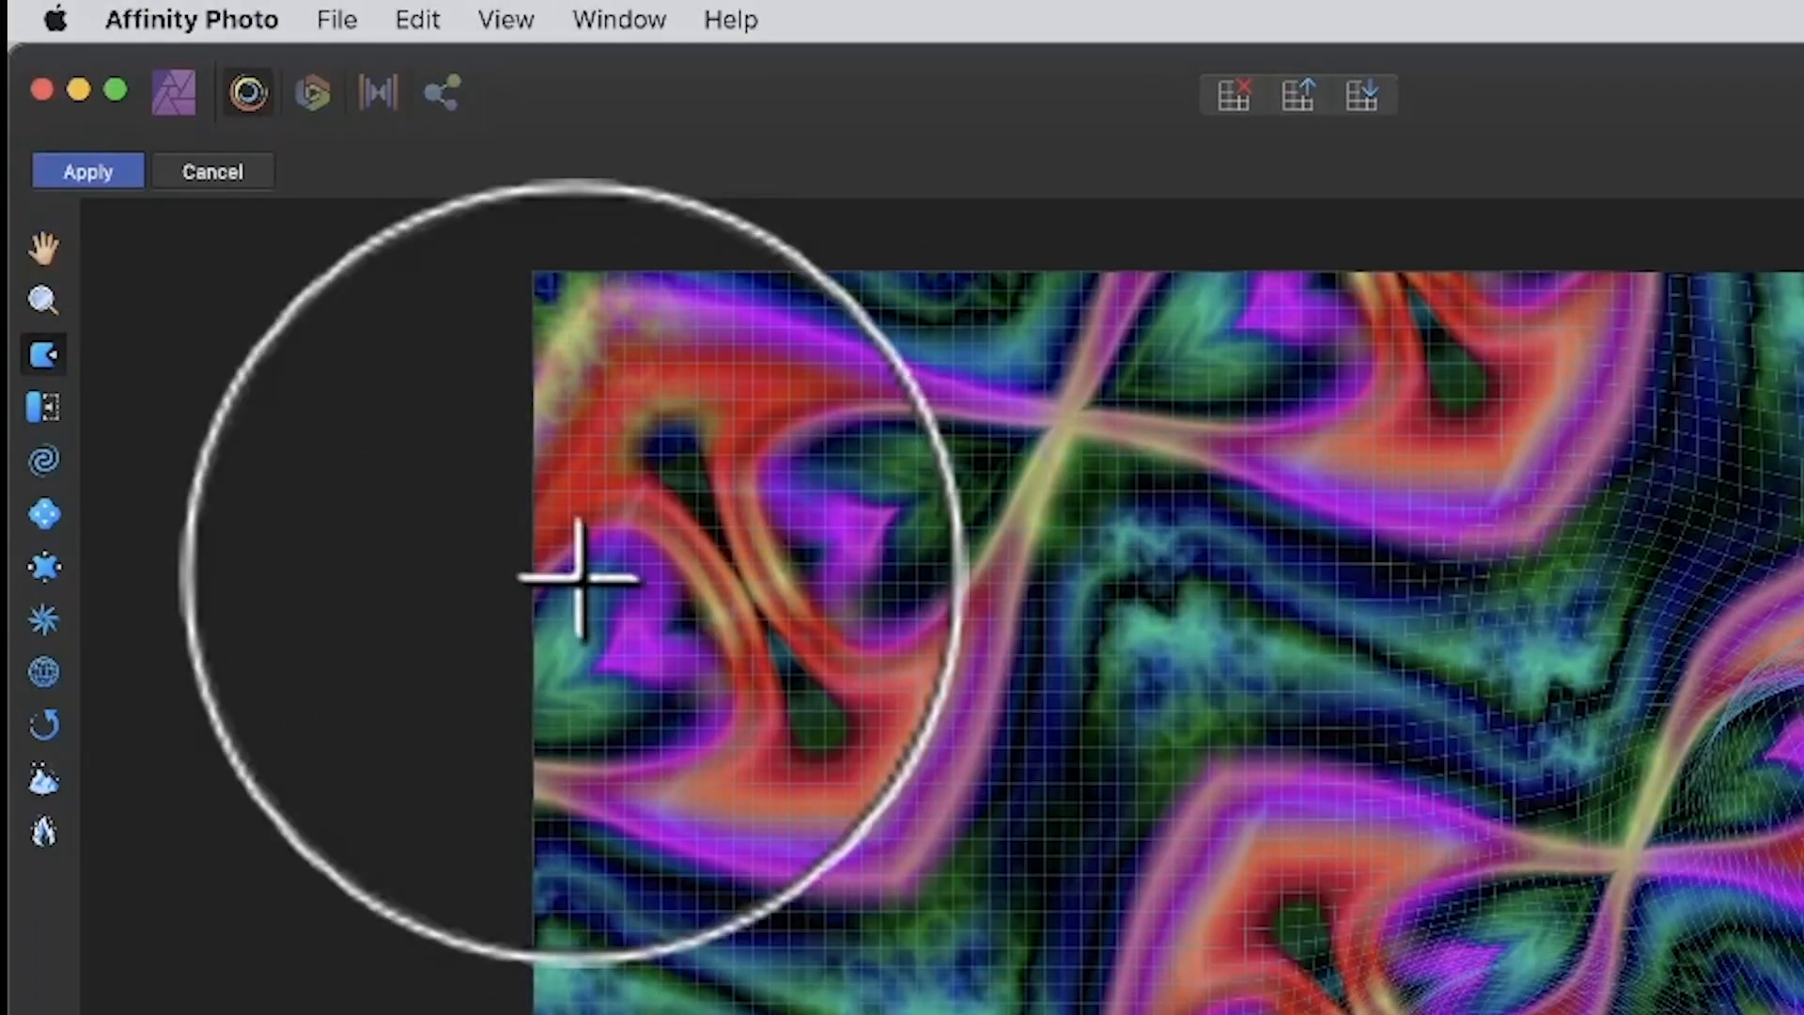
{"action": "left_click", "coordinate": [106, 167]}
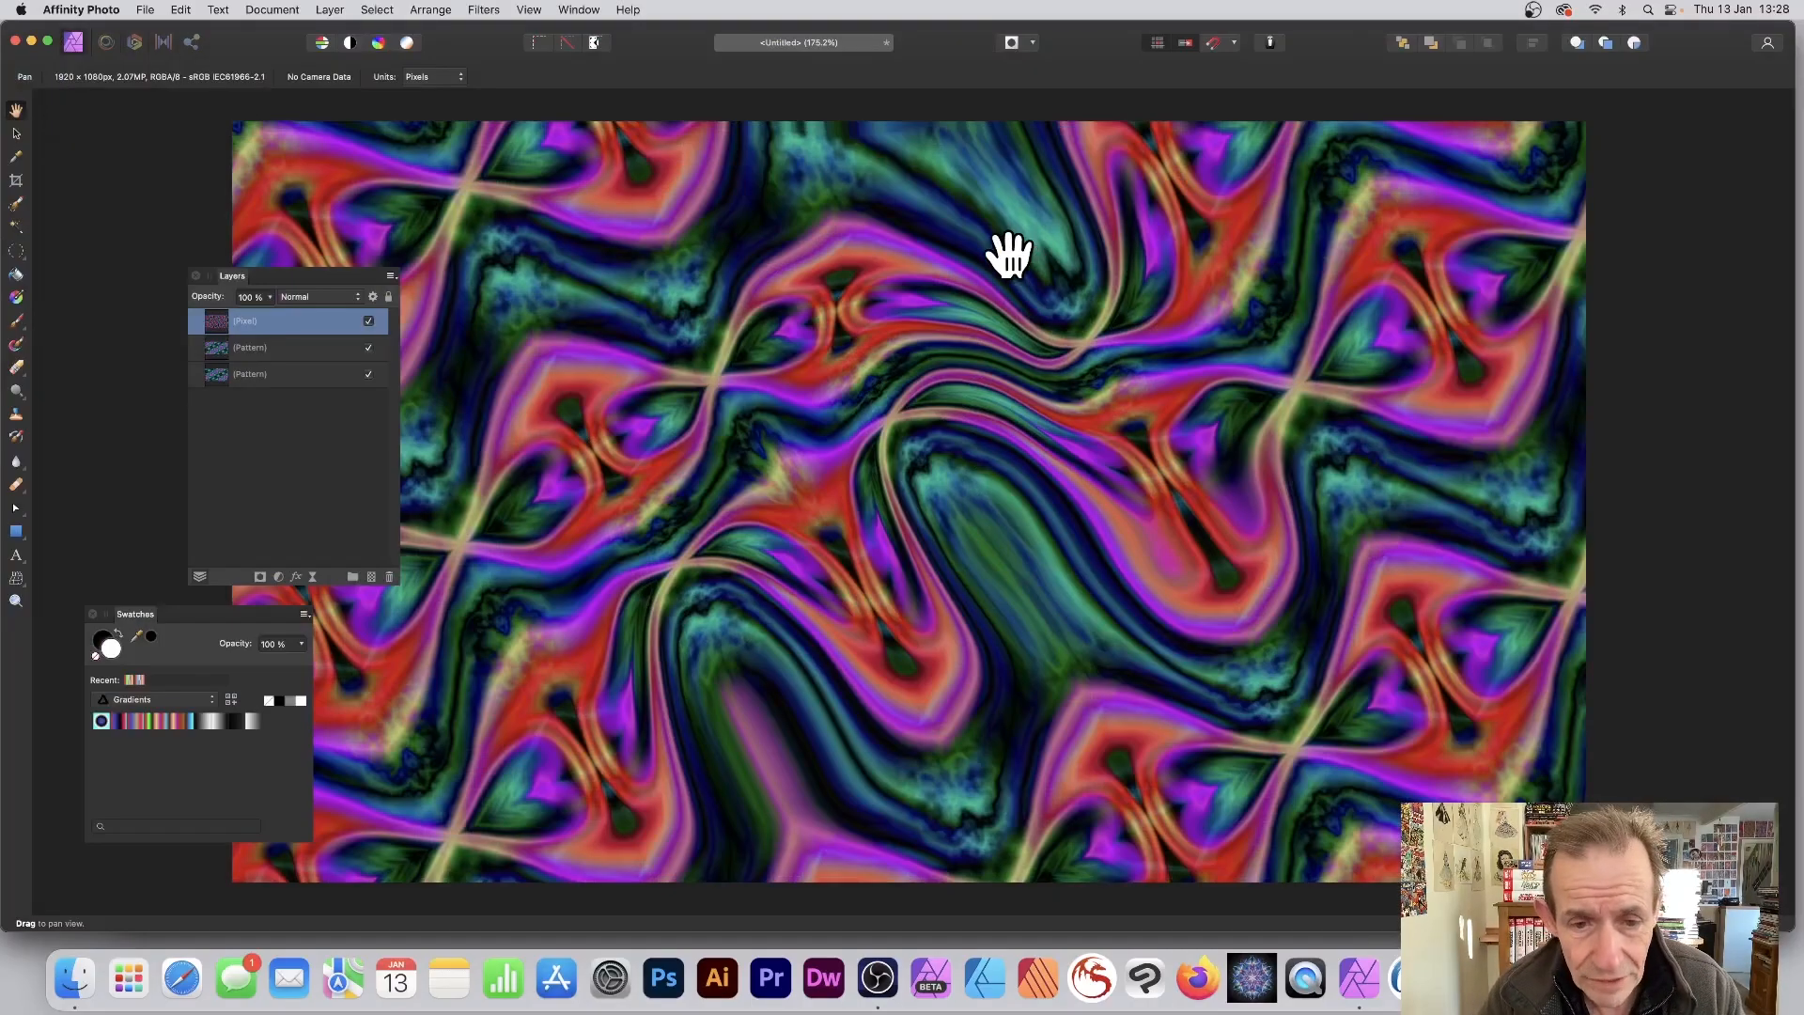
Step: Fade the Liquify distortion using the Screen blend mode, adjust the fade amount, and apply it
{"action": "left_click", "coordinate": [481, 10]}
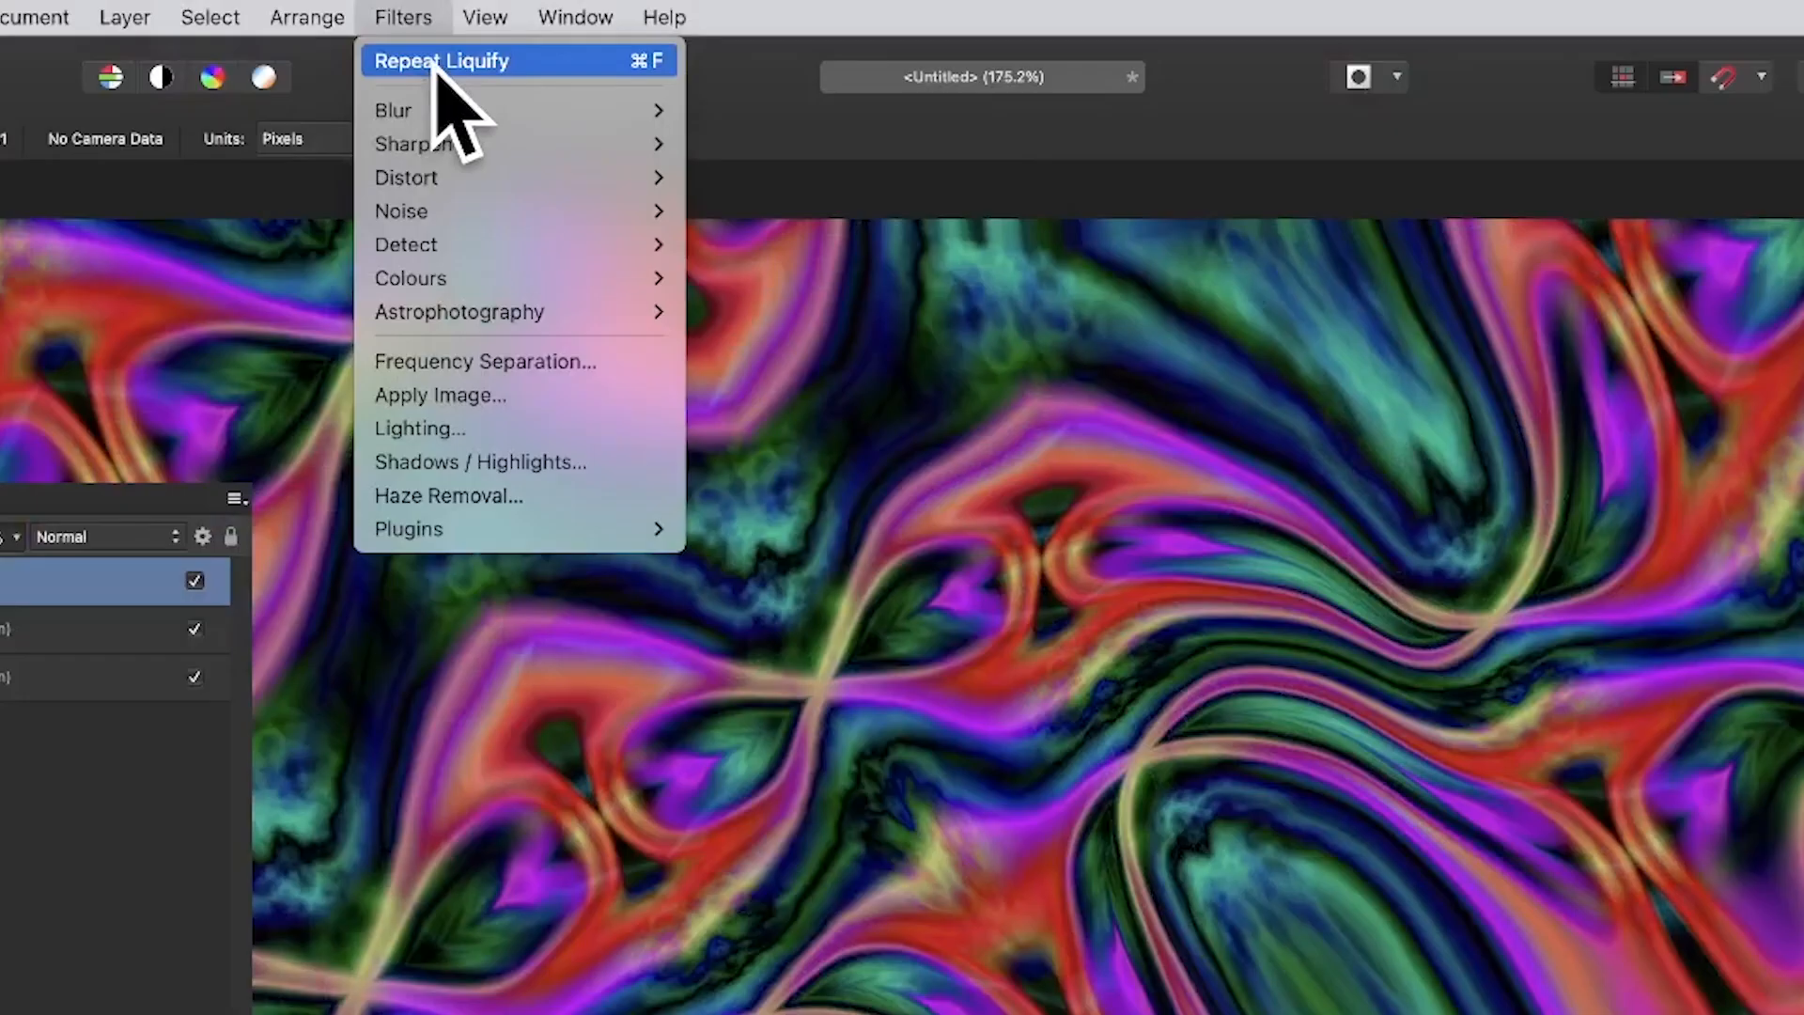
{"action": "mouse_move", "coordinate": [338, 11]}
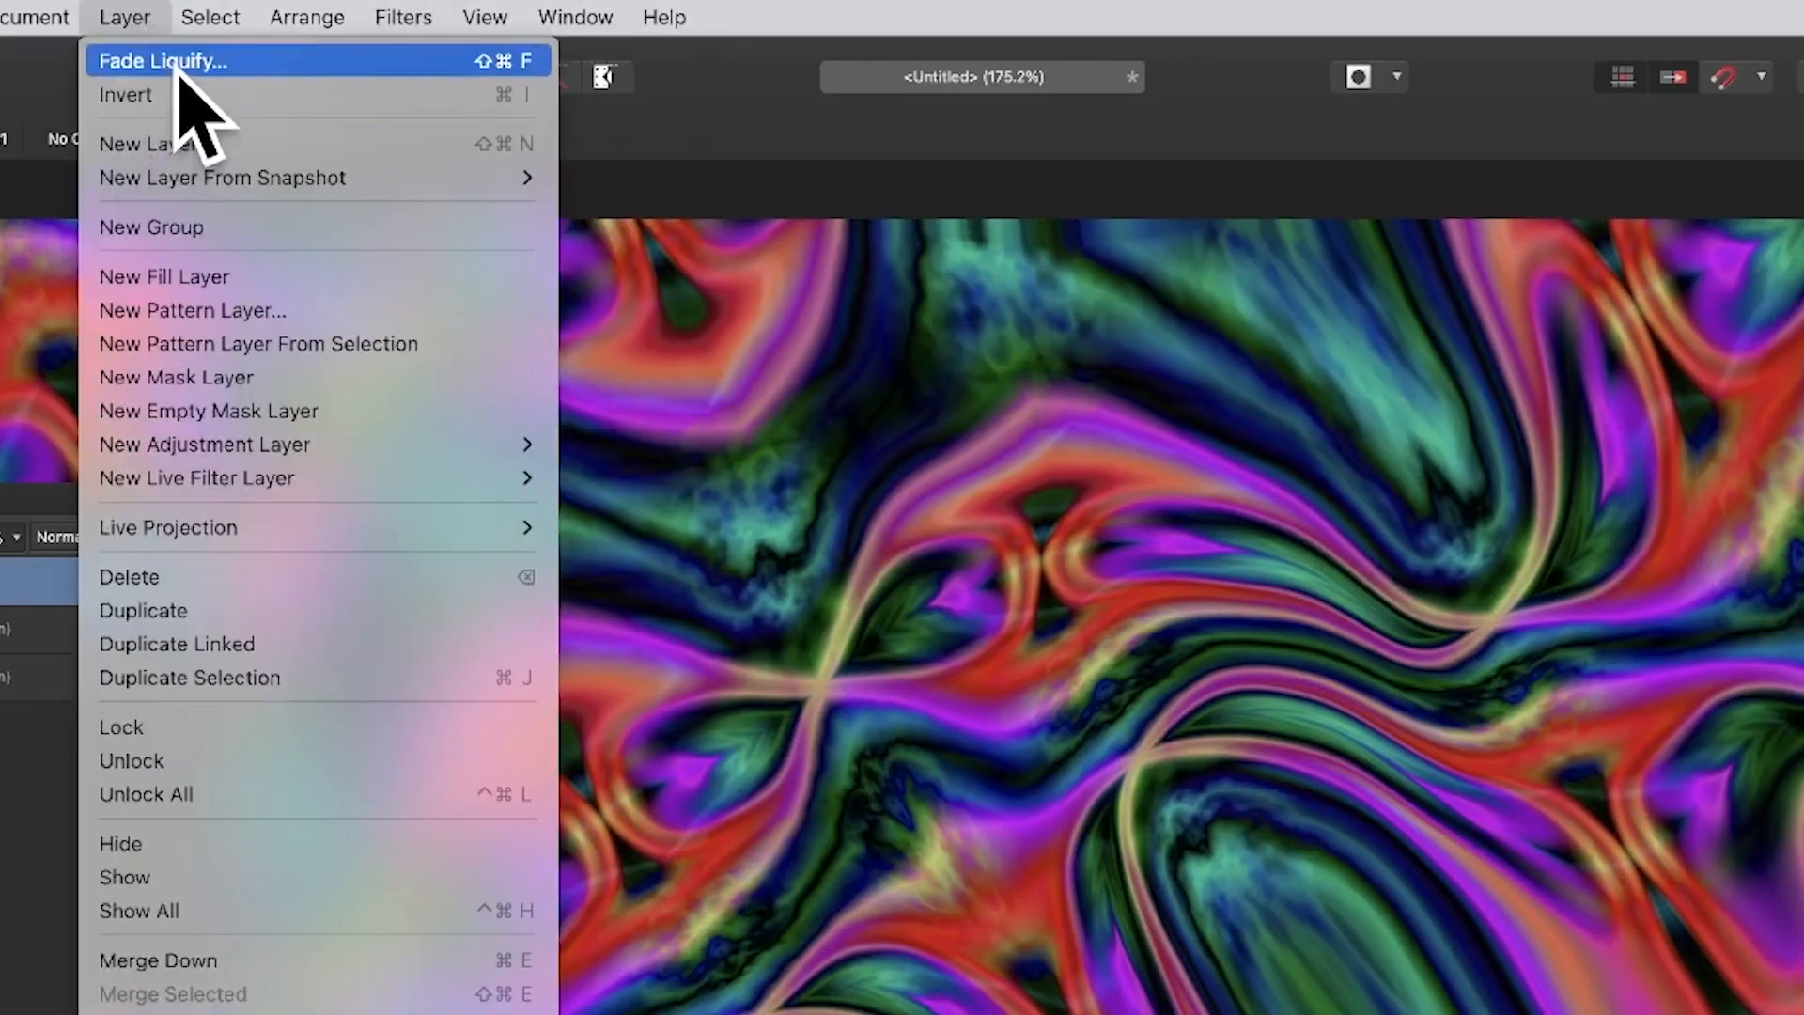
{"action": "left_click", "coordinate": [179, 64]}
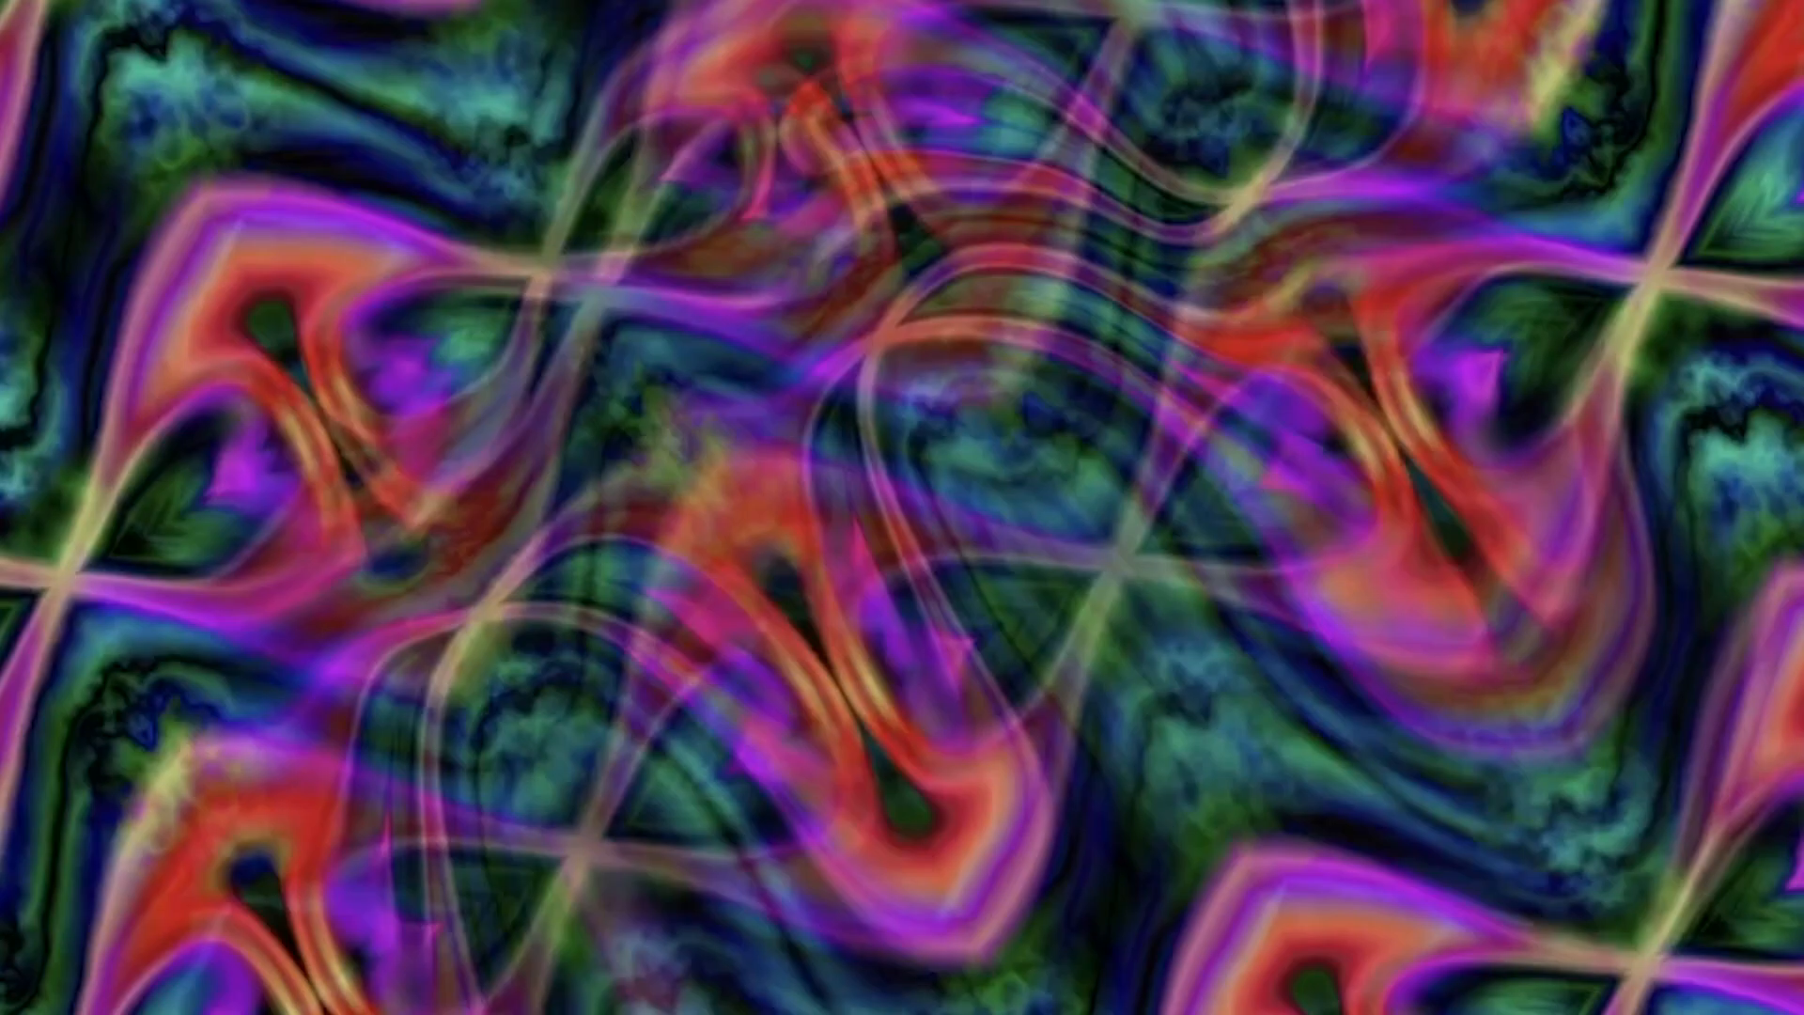
{"action": "left_click_drag", "start_coordinate": [556, 266], "coordinate": [1072, 314]}
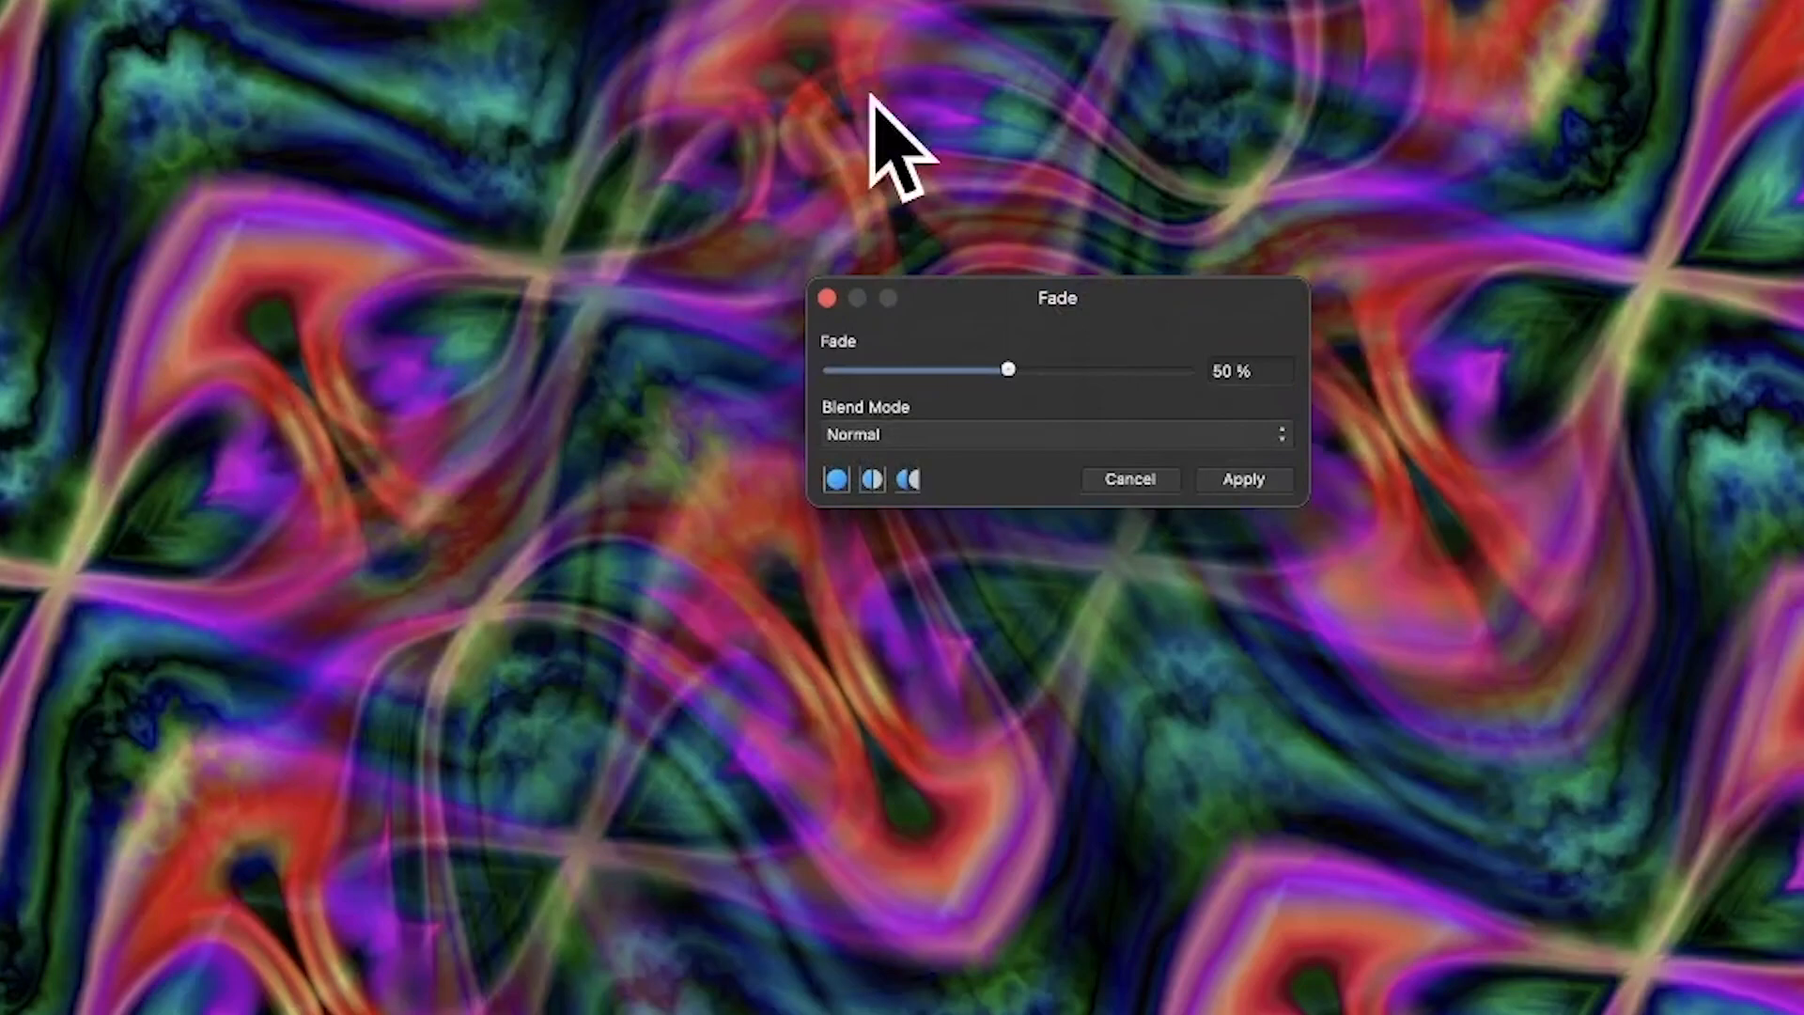
{"action": "left_click", "coordinate": [994, 432]}
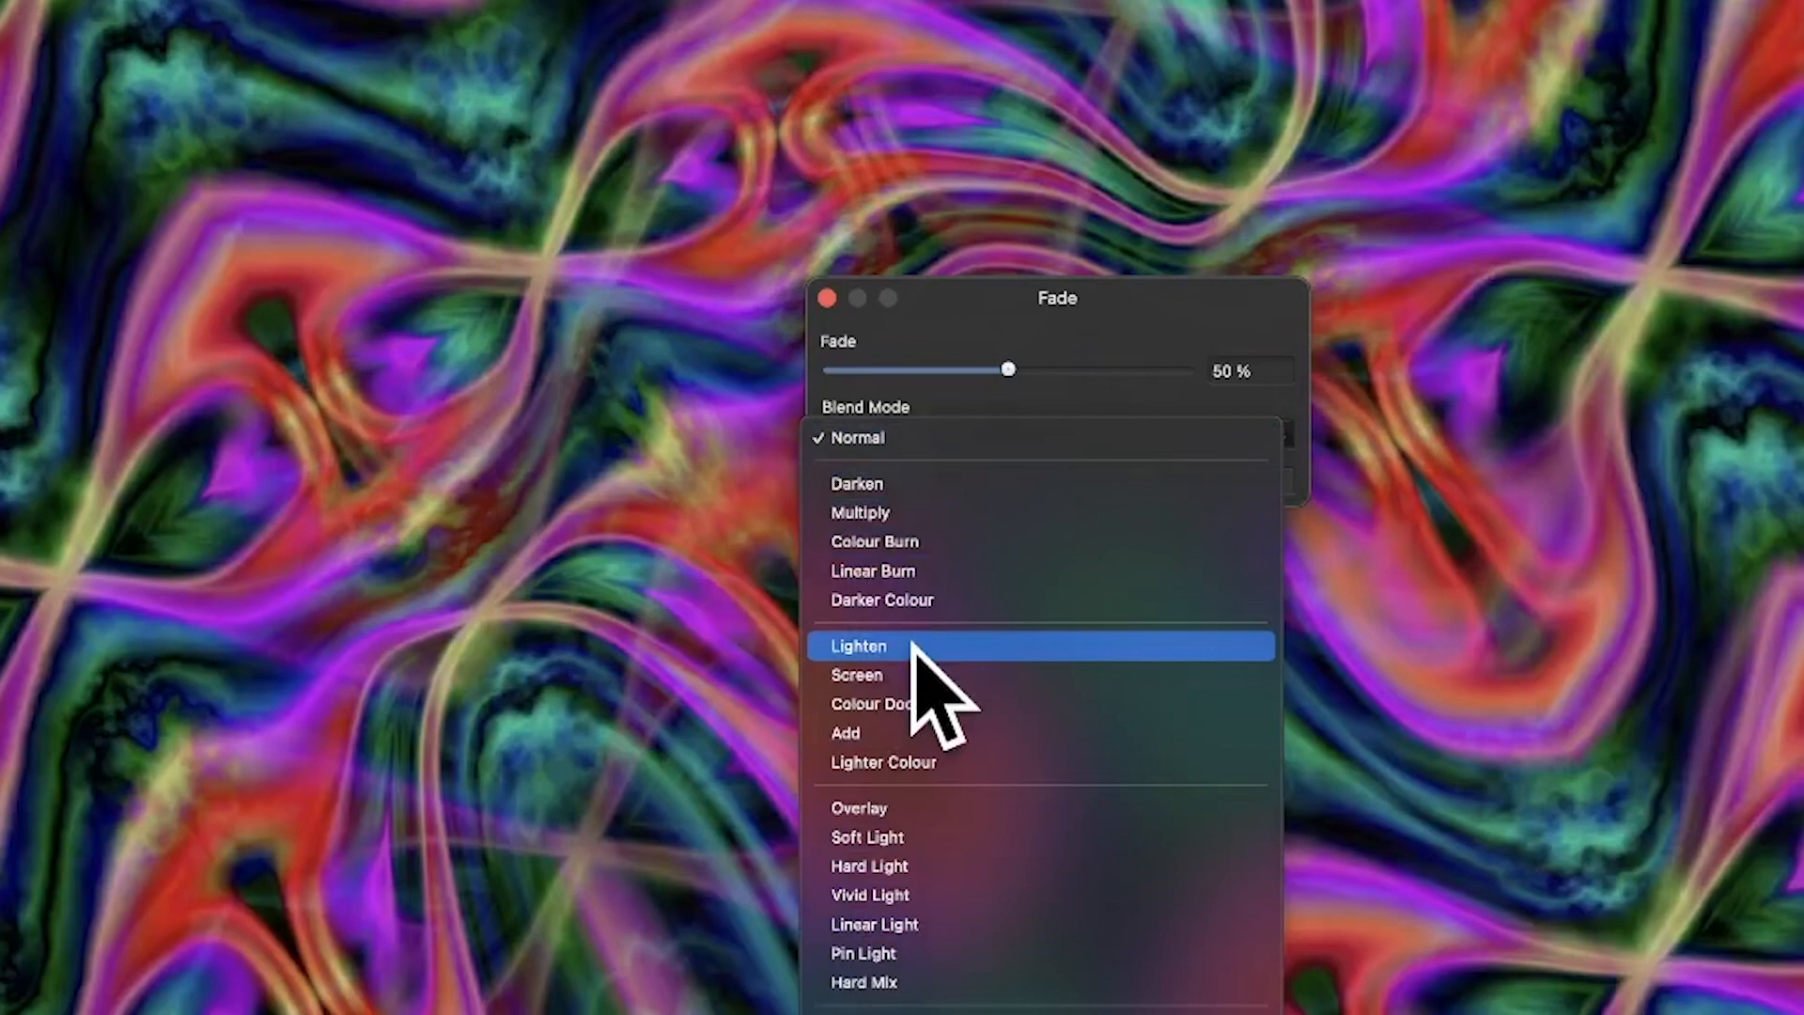
{"action": "left_click", "coordinate": [911, 646]}
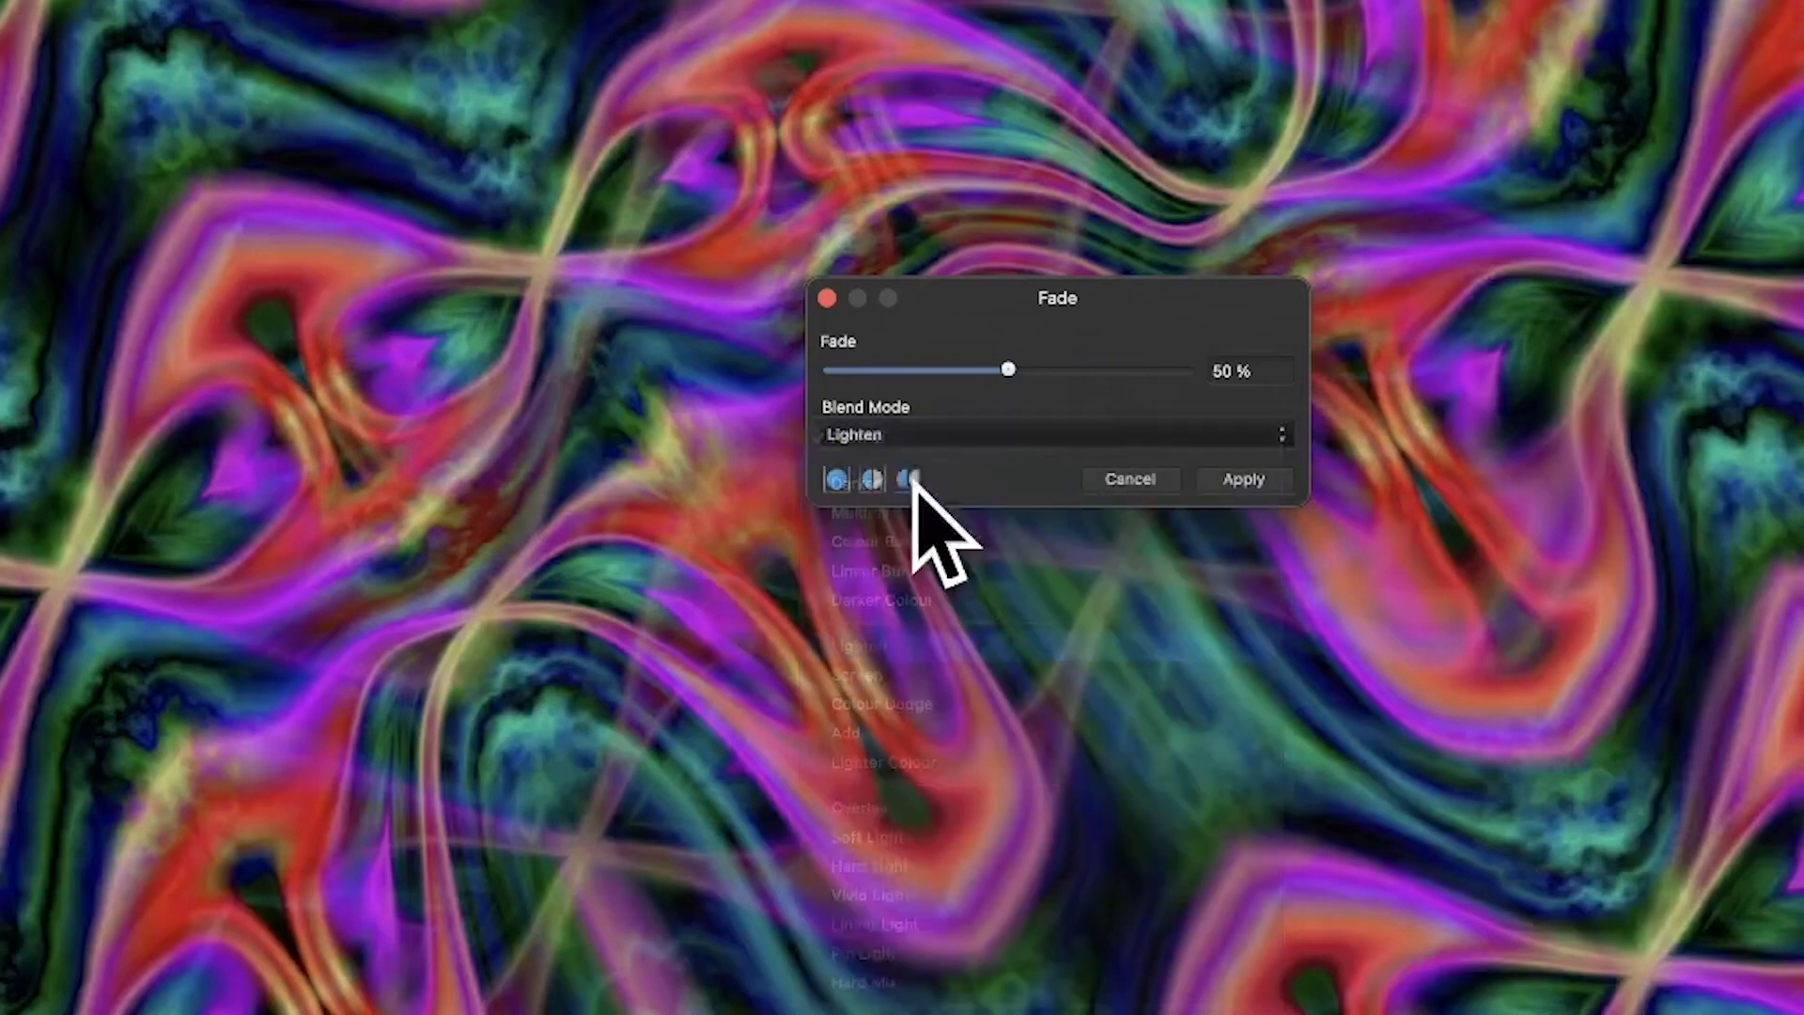
{"action": "left_click", "coordinate": [994, 432]}
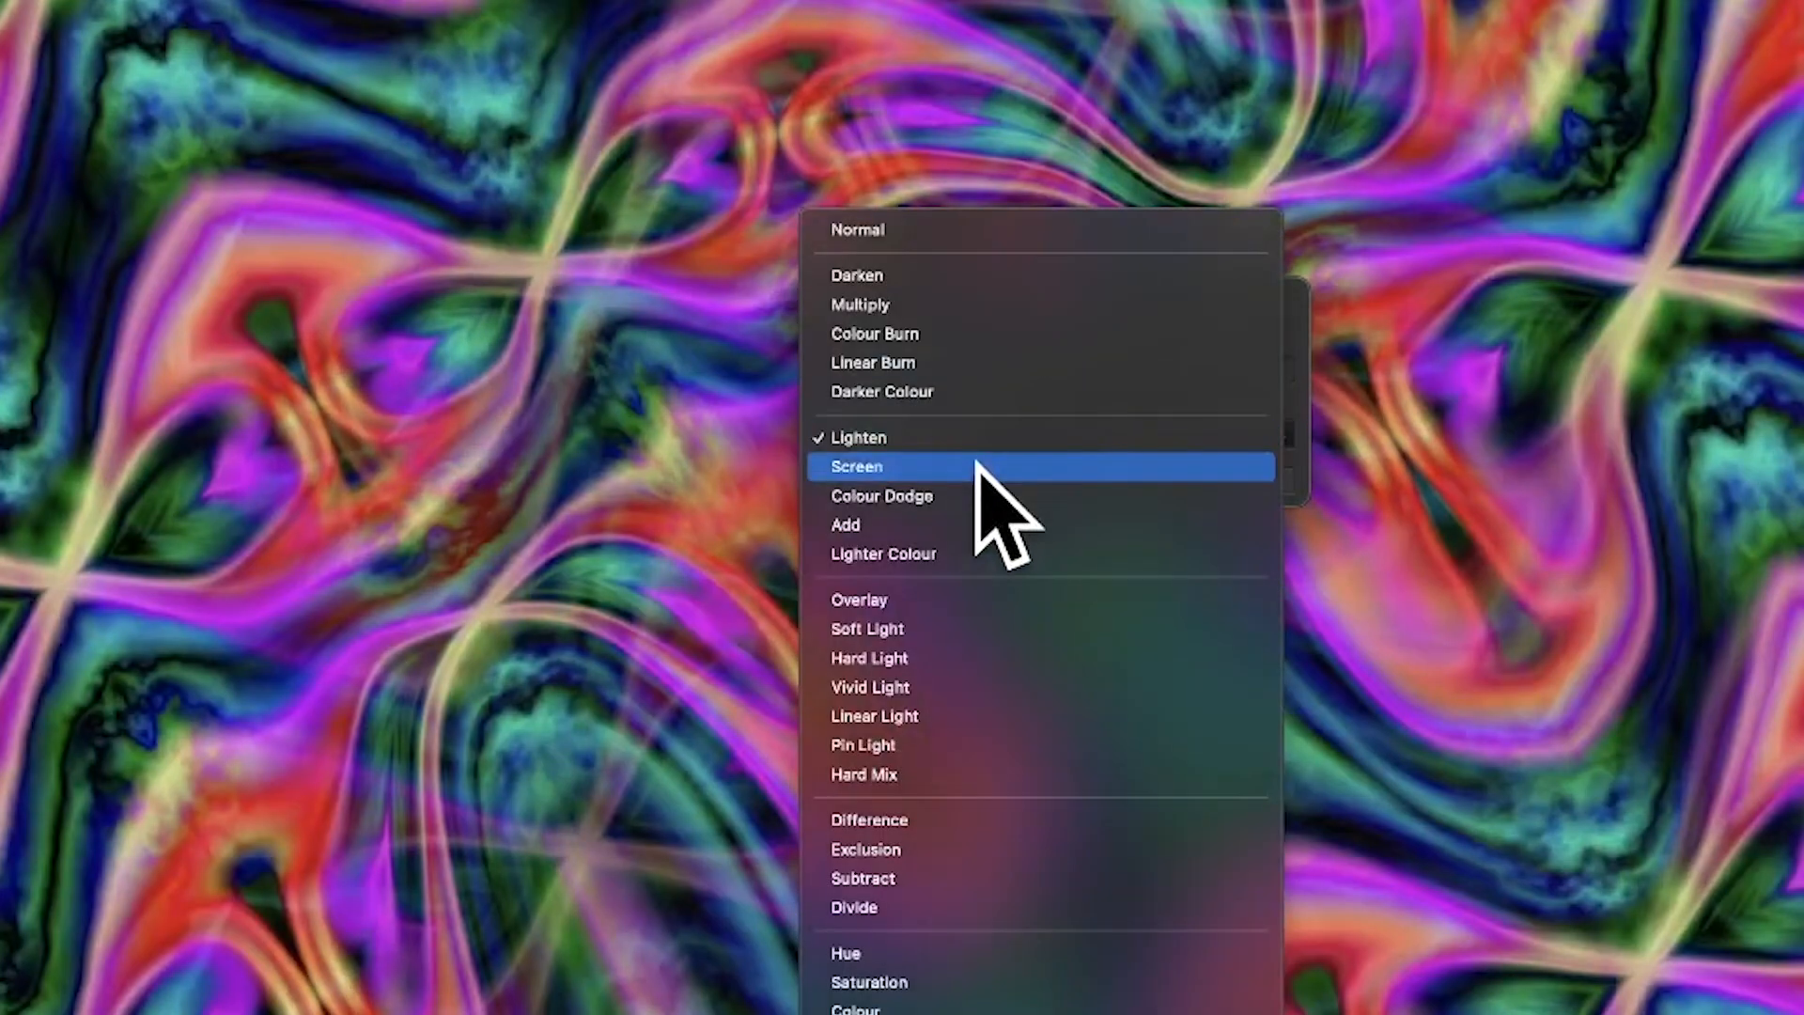
{"action": "left_click", "coordinate": [978, 465]}
{"action": "left_click_drag", "start_coordinate": [1004, 369], "coordinate": [888, 369]}
{"action": "left_click", "coordinate": [1243, 479]}
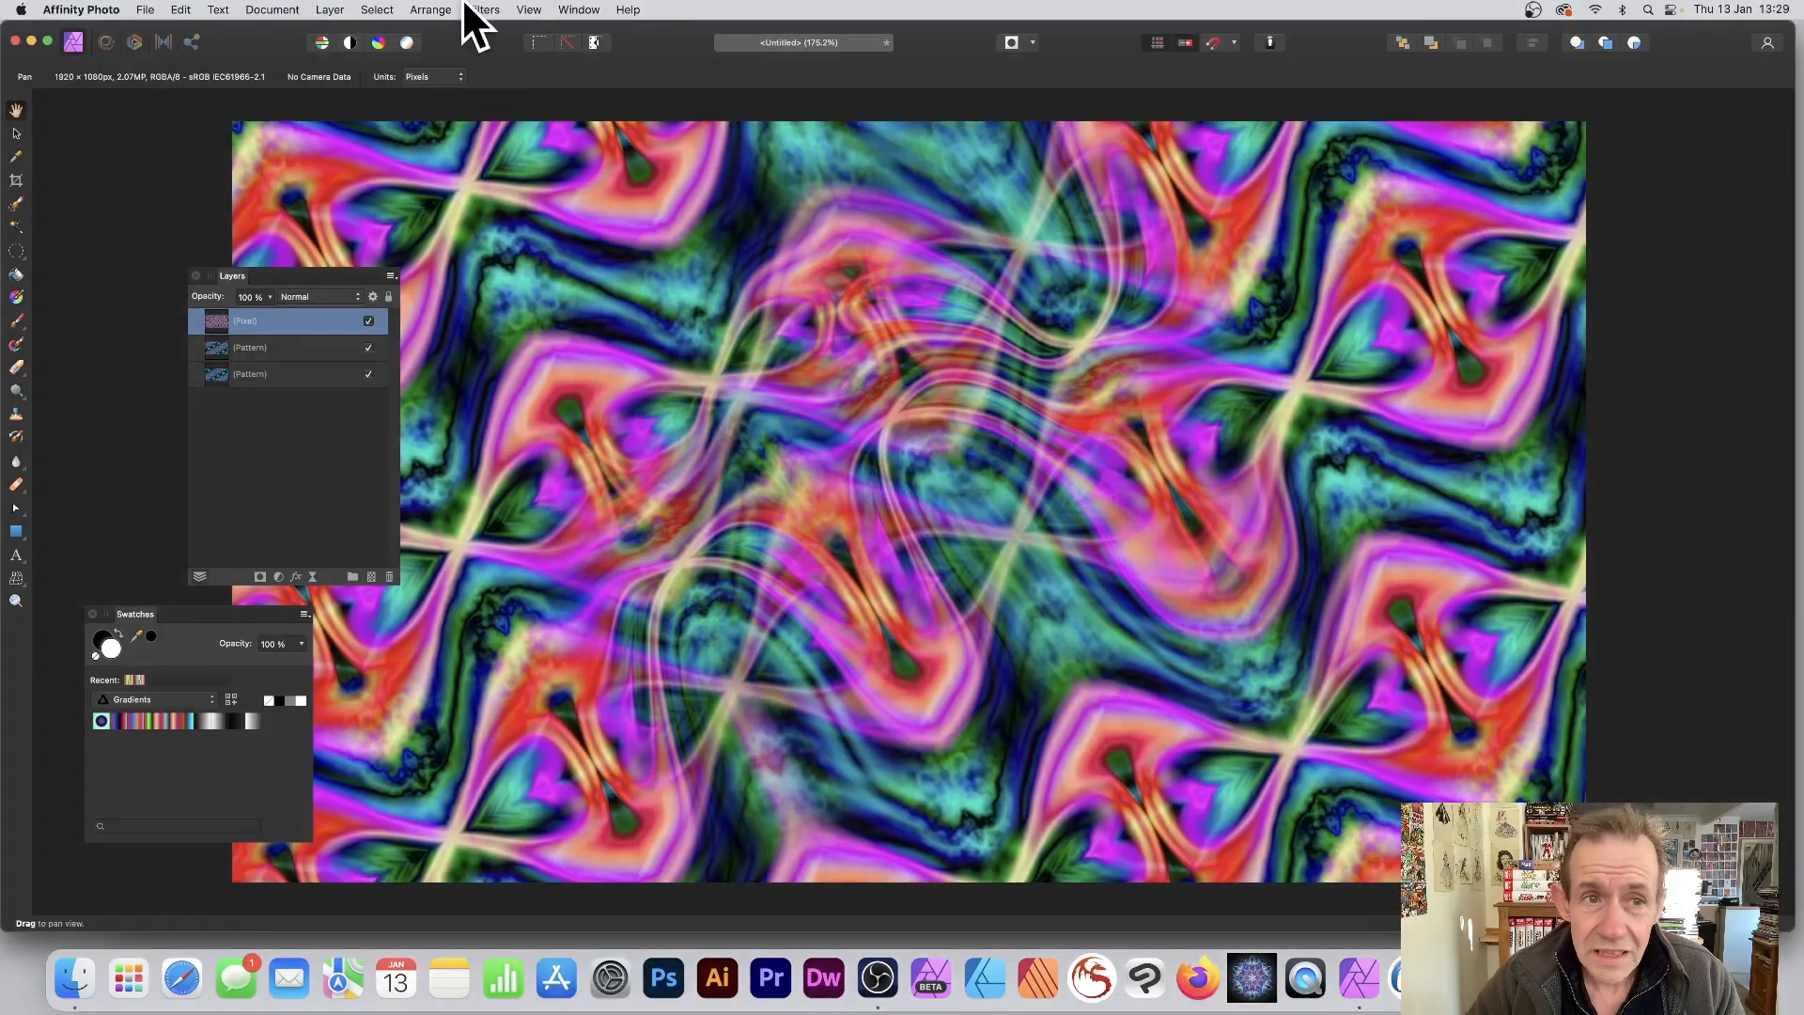
Step: Repeat the Liquify filter on the faded pixel layer
{"action": "left_click", "coordinate": [481, 9]}
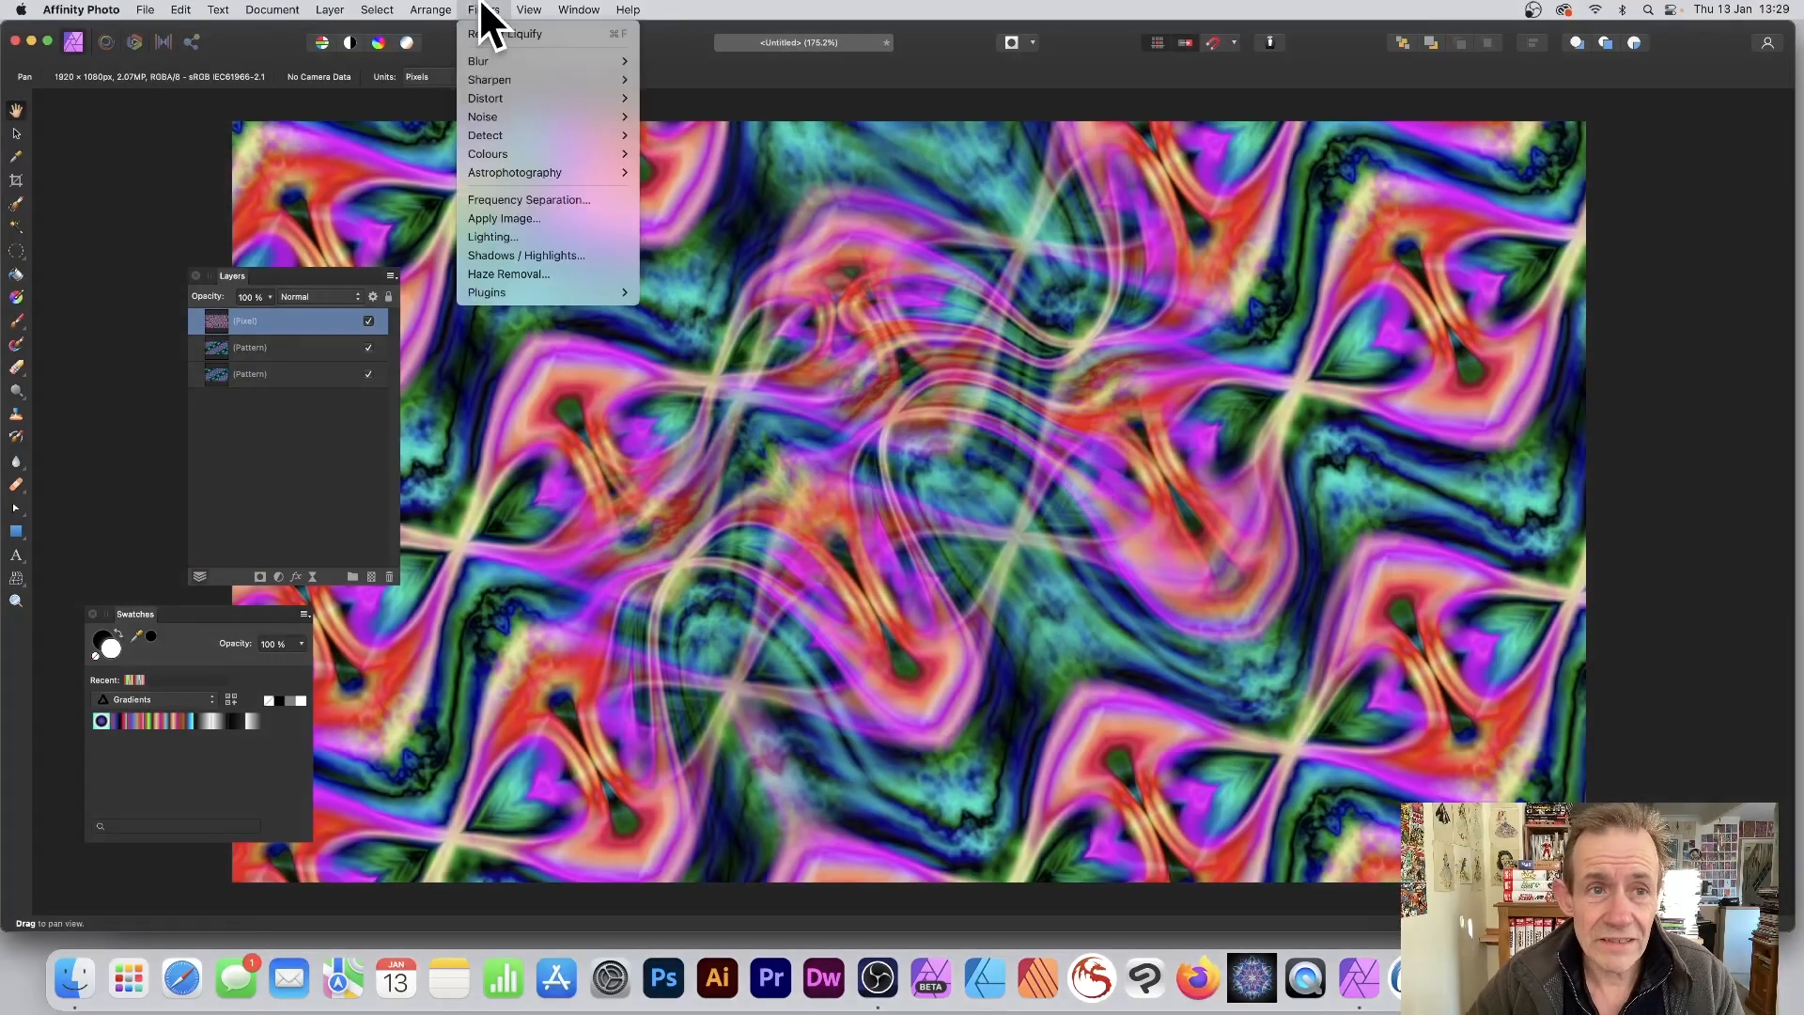
{"action": "left_click", "coordinate": [493, 32]}
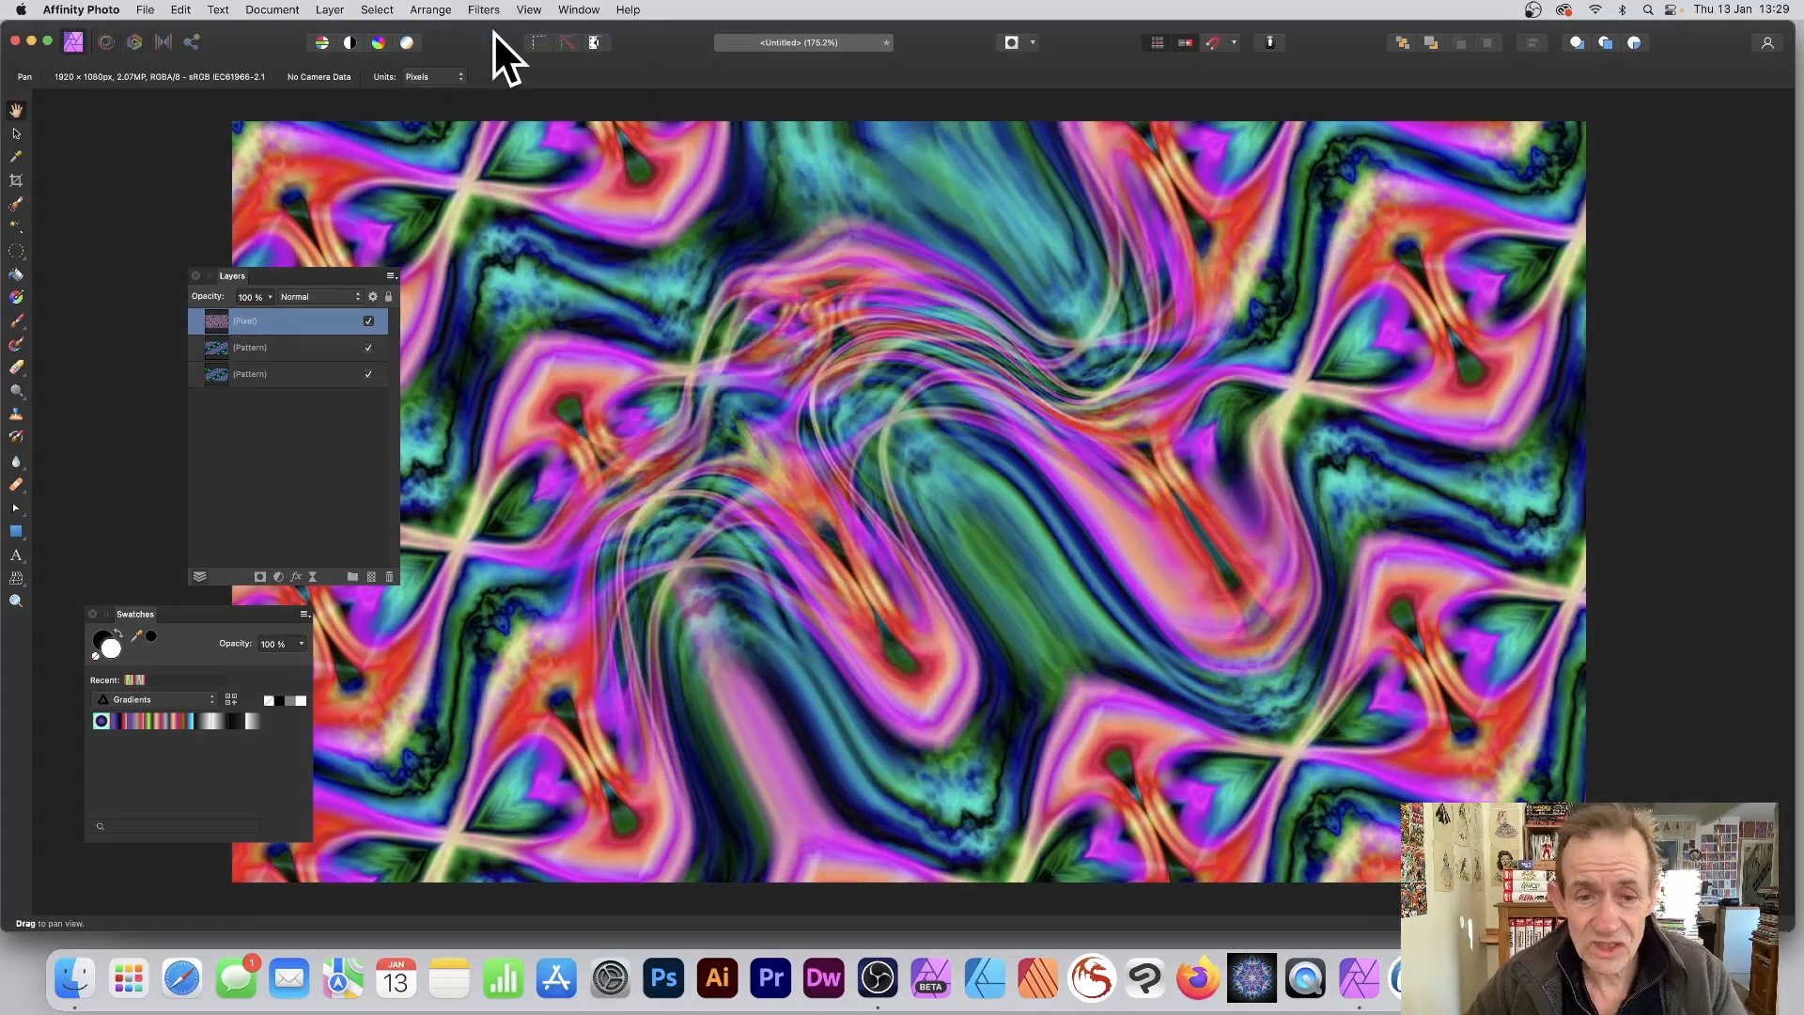